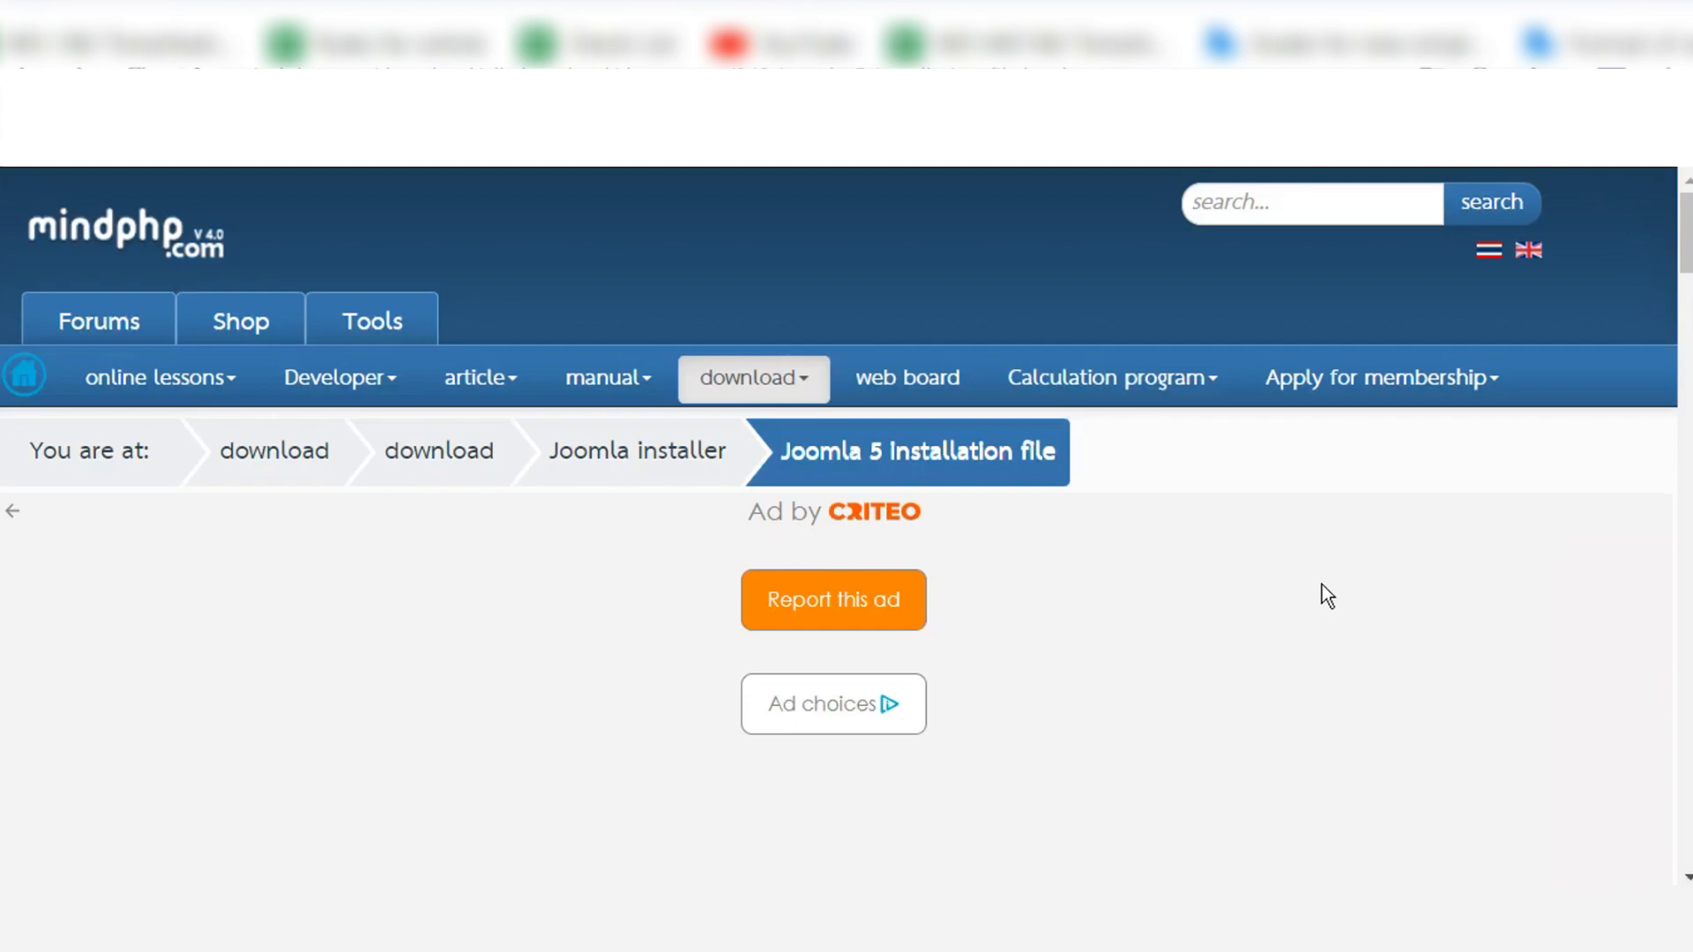
Step: Switch to the XAMPP Control Panel to check the Apache and MySQL modules, and return to the Joomla download page
key("alt+Tab")
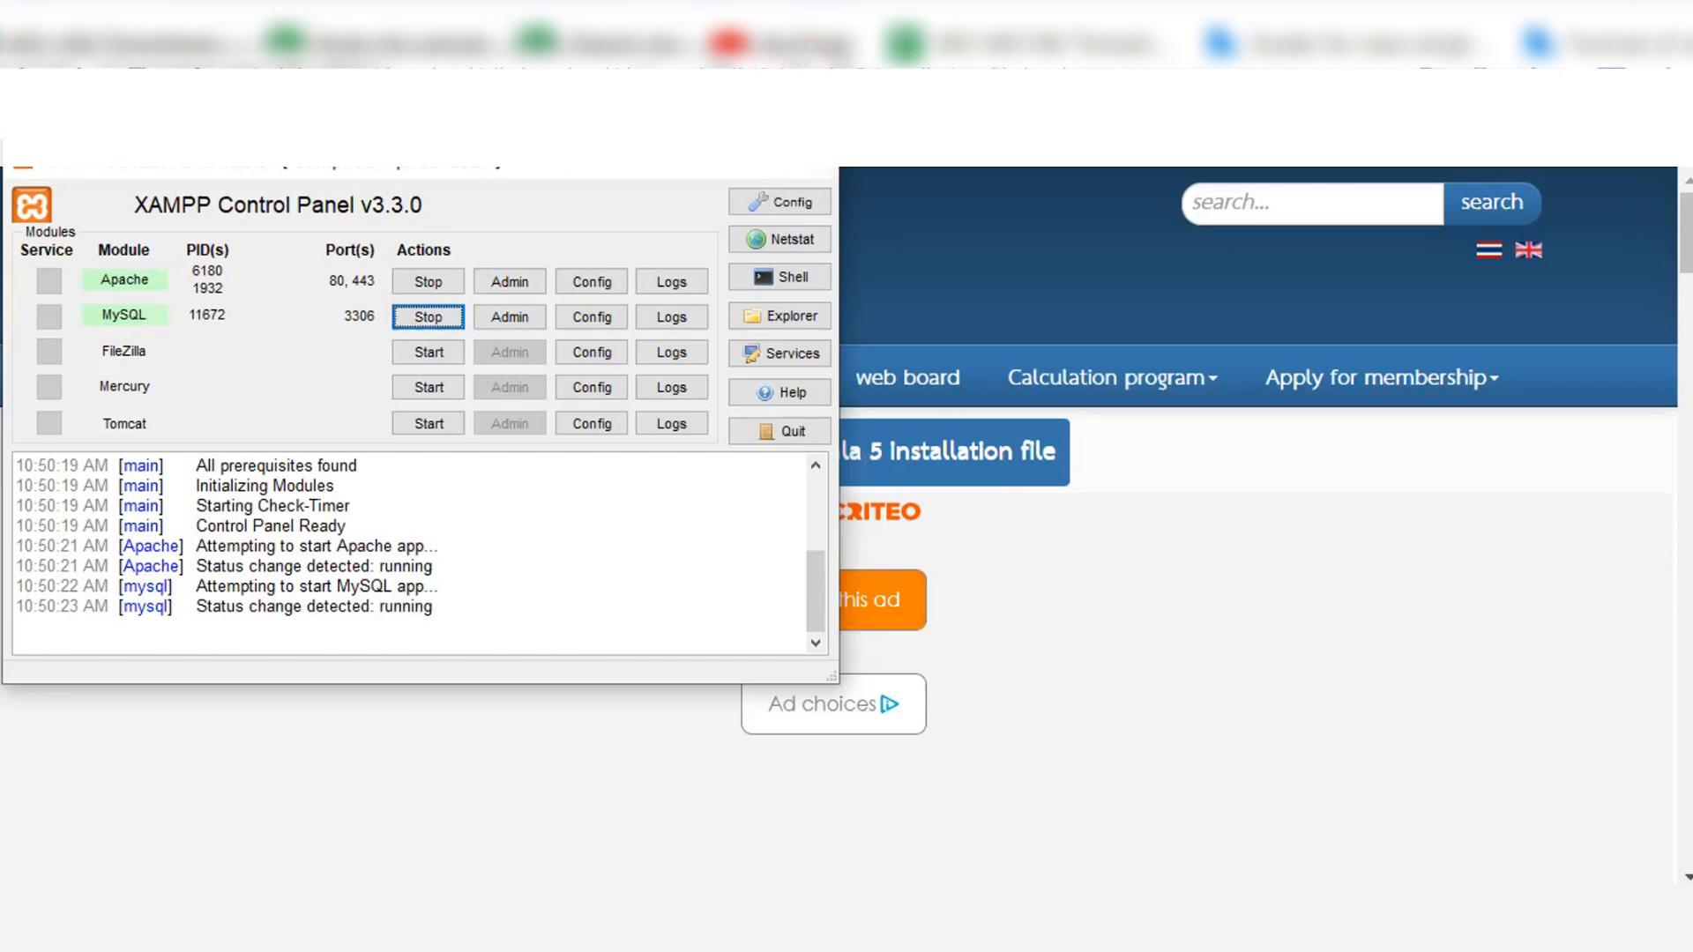
left_click(1100, 459)
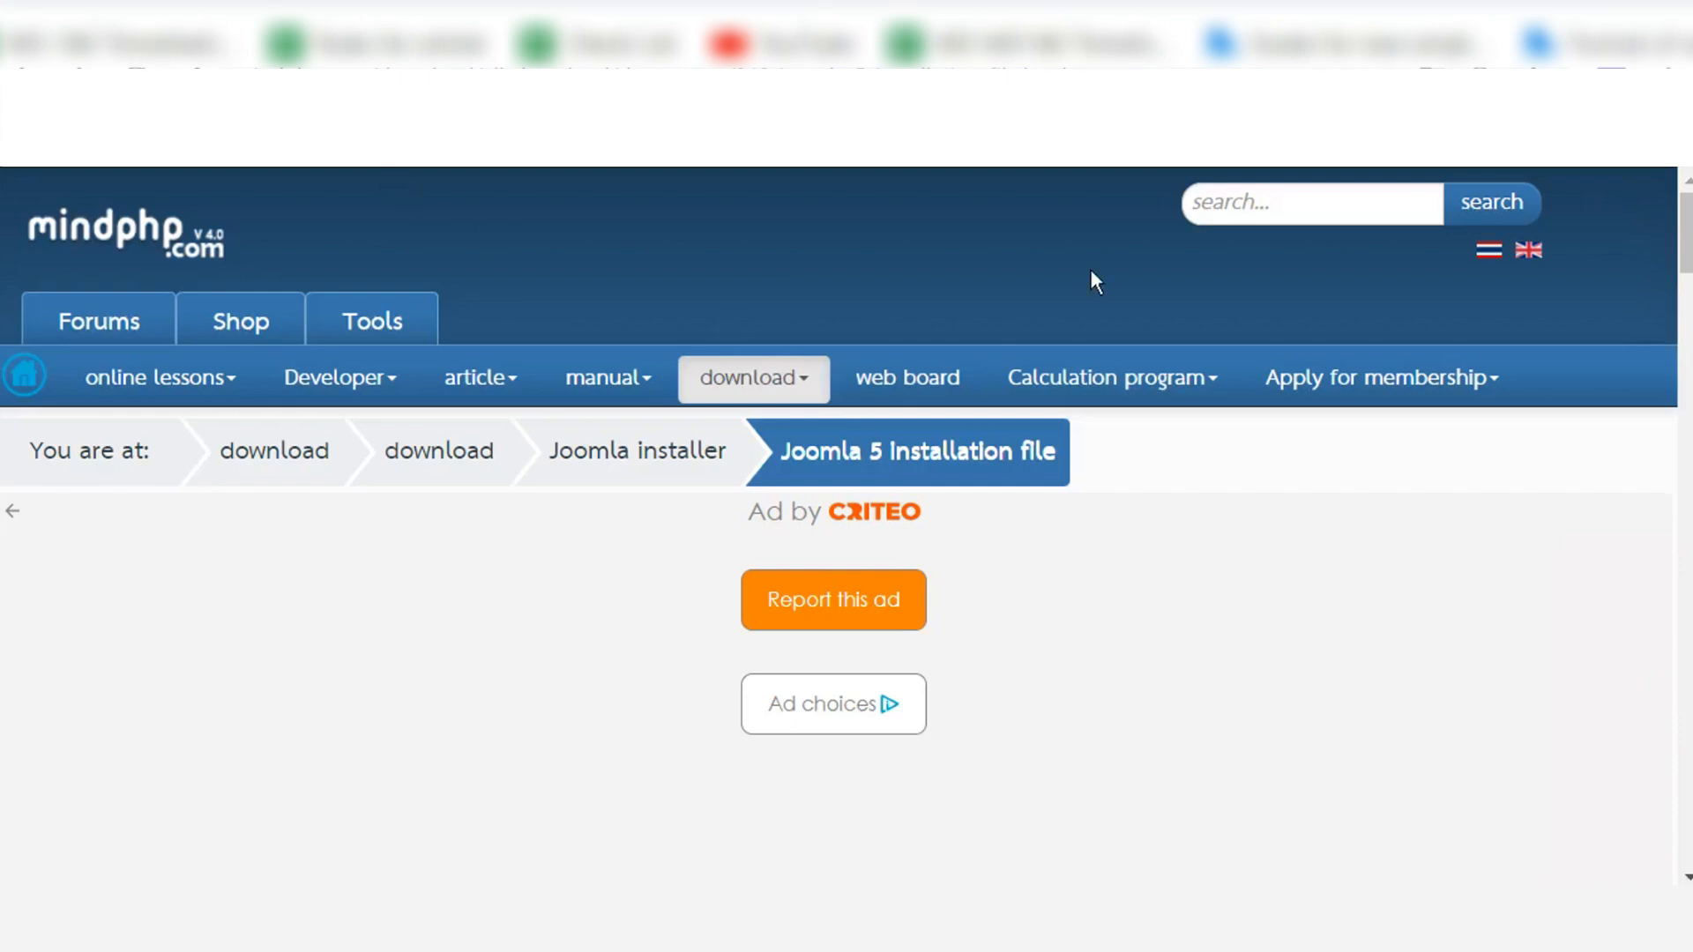
Step: Look through the Joomla 5 installation file page to review its description and the downloadable Joomla packages
scroll(1224, 568, "down", 5)
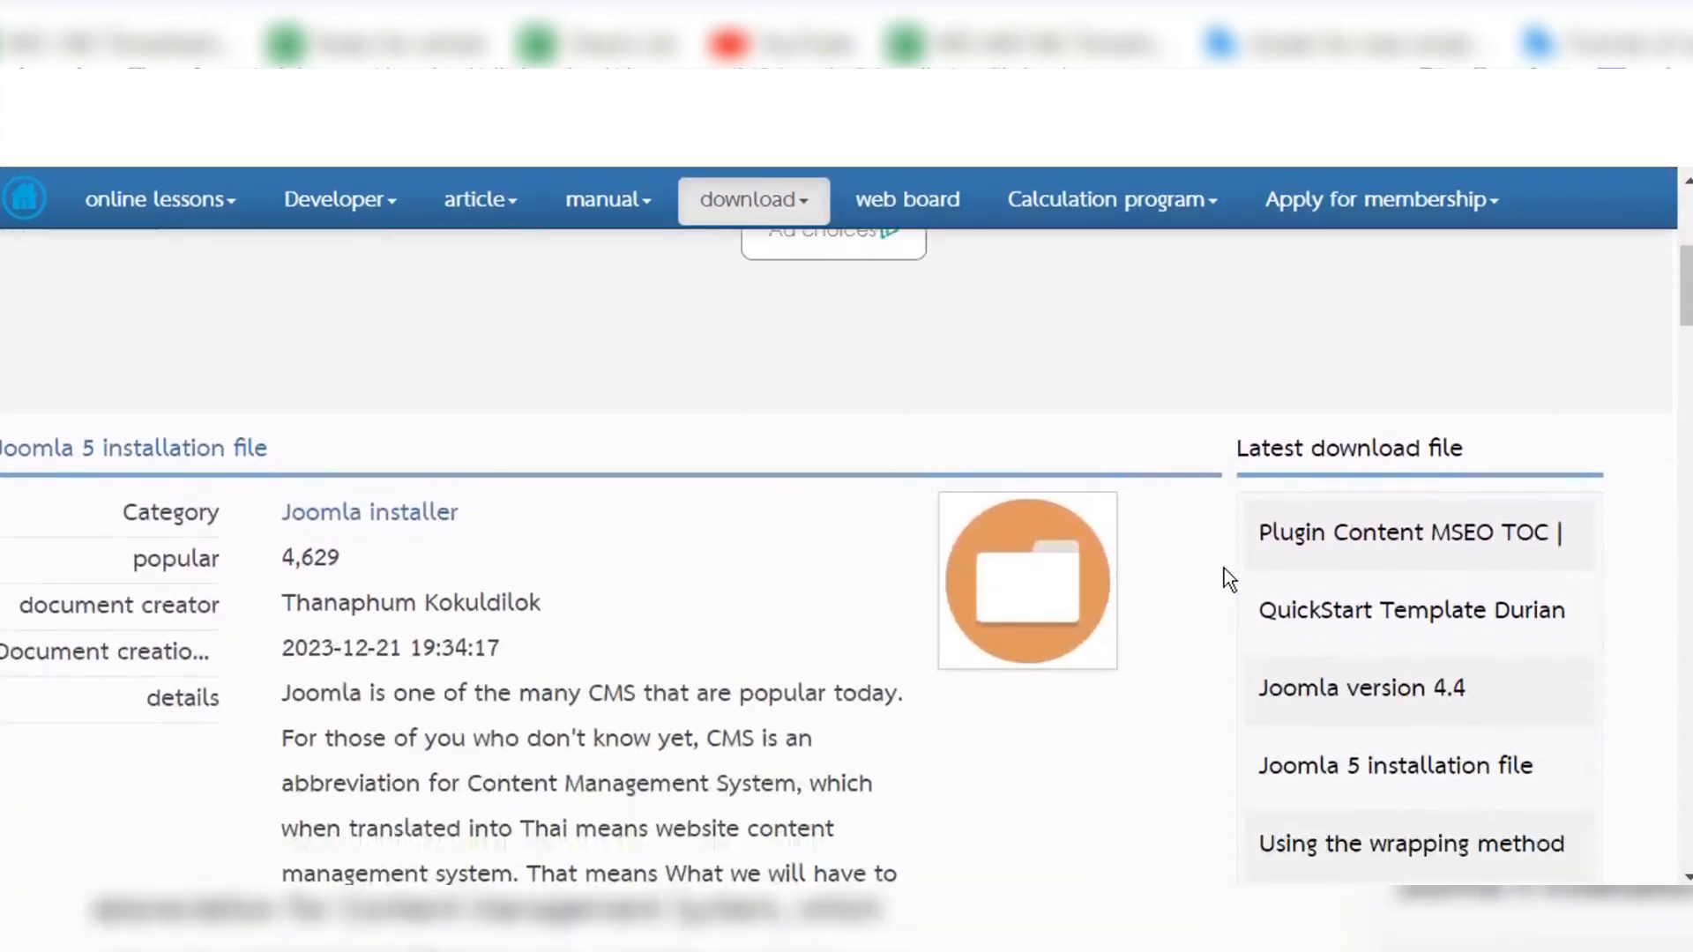
scroll(1224, 568, "down", 5)
scroll(1224, 568, "down", 4)
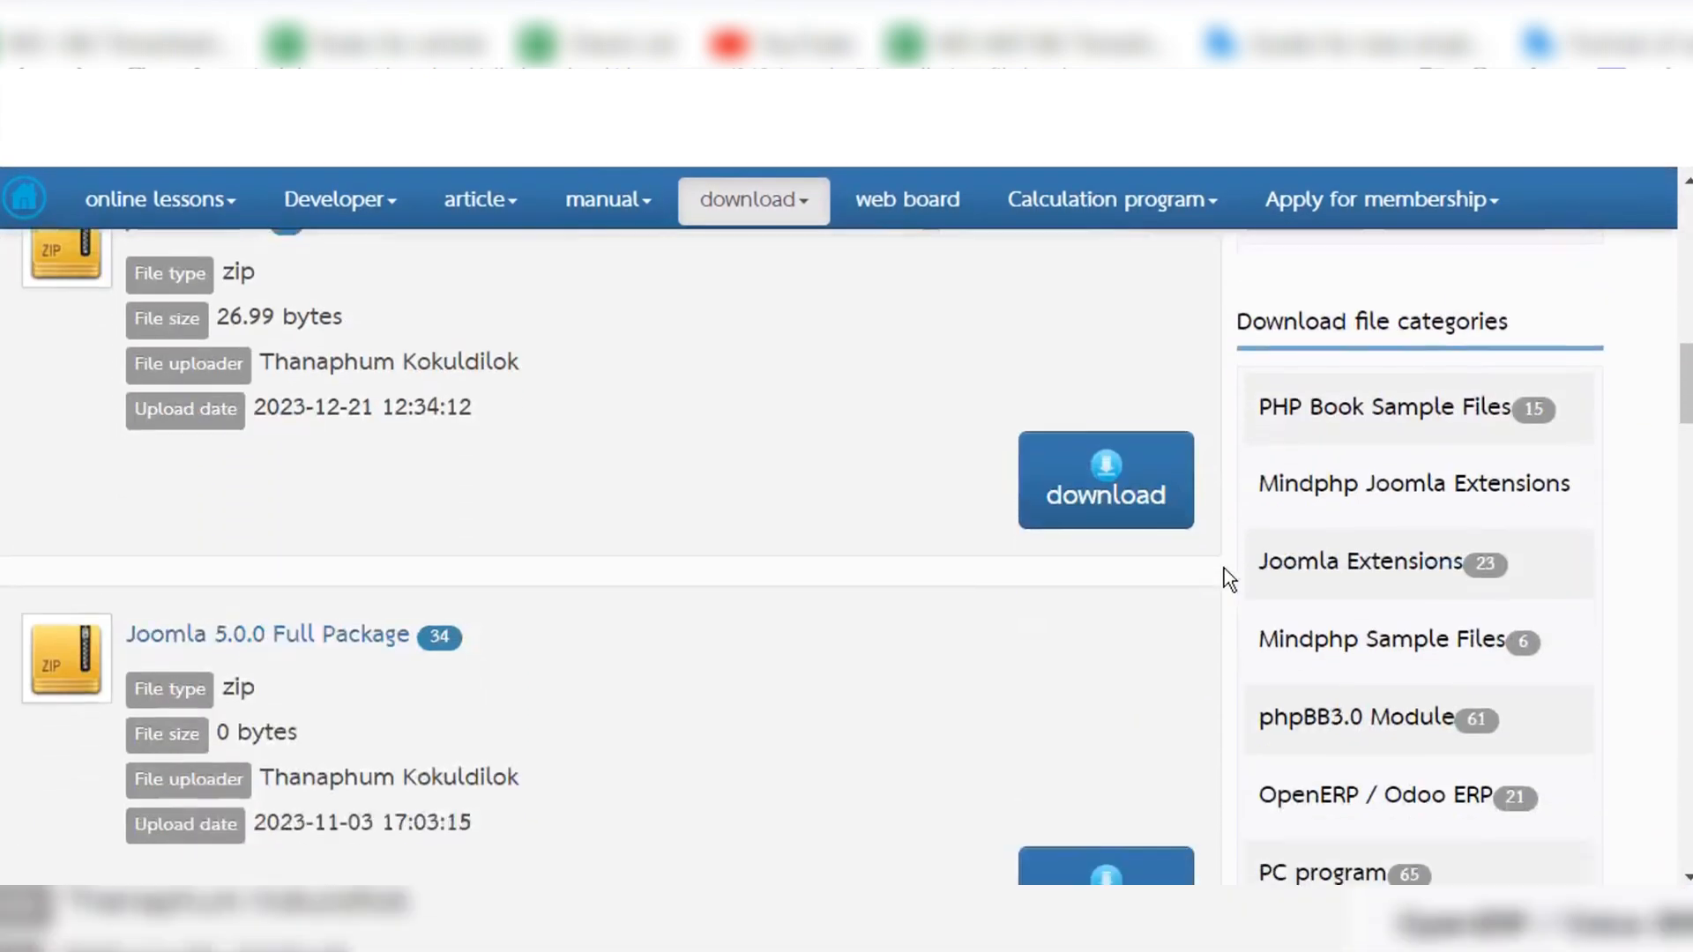
scroll(712, 654, "down", 2)
scroll(702, 670, "down", 6)
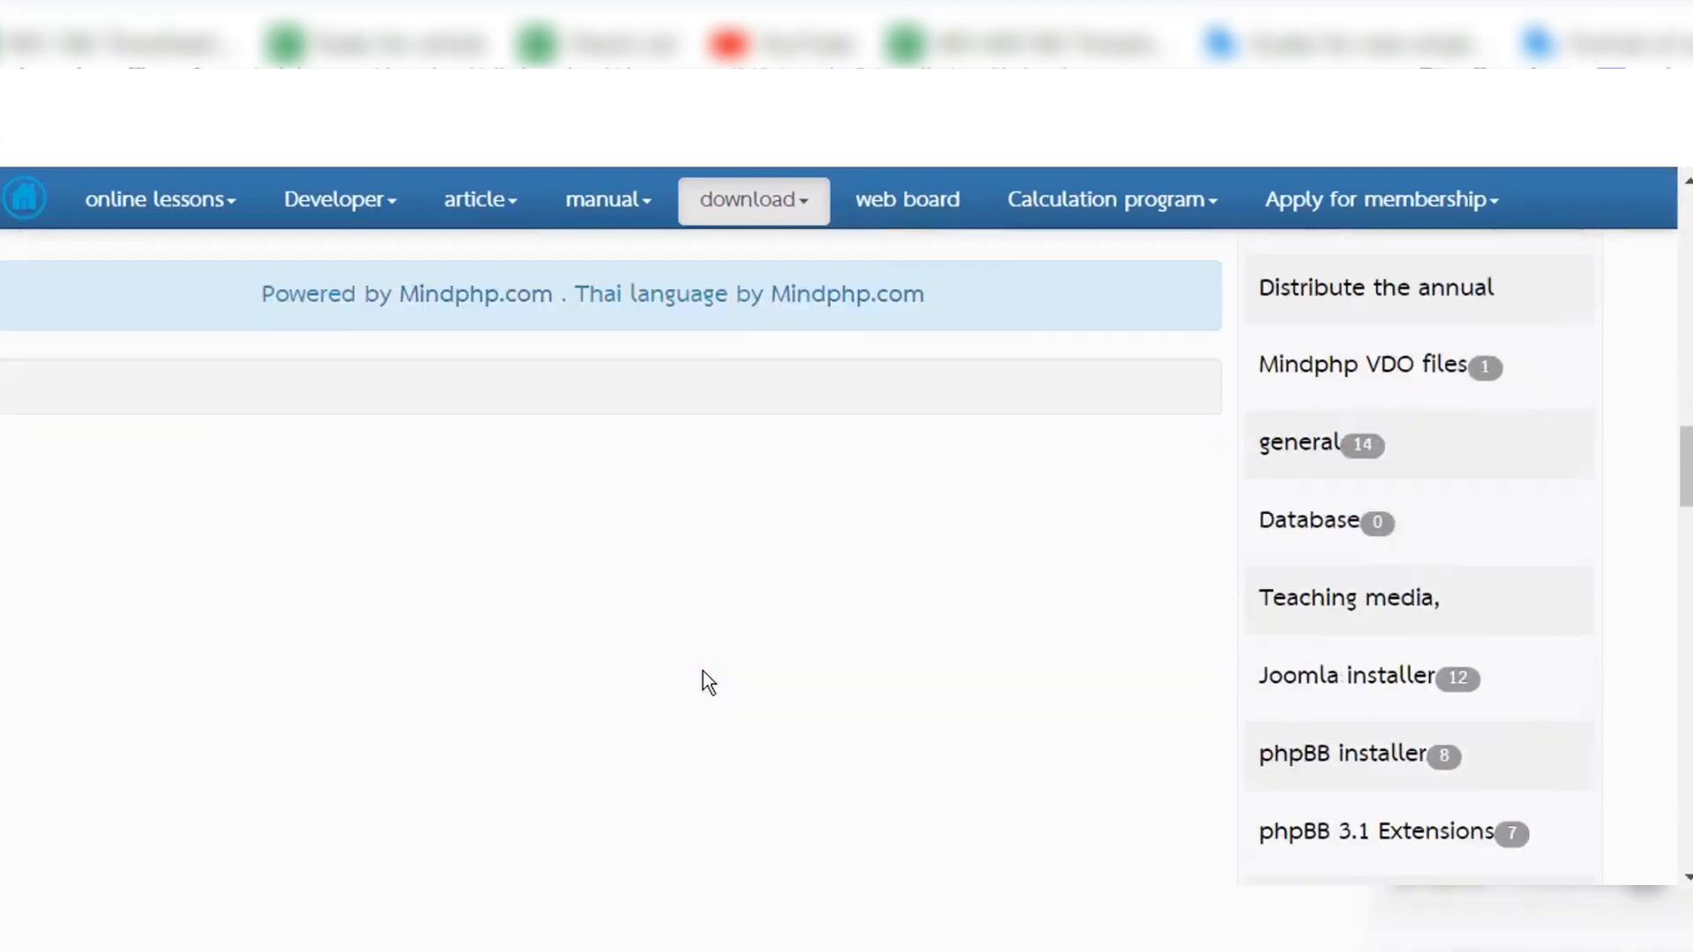
scroll(702, 671, "up", 8)
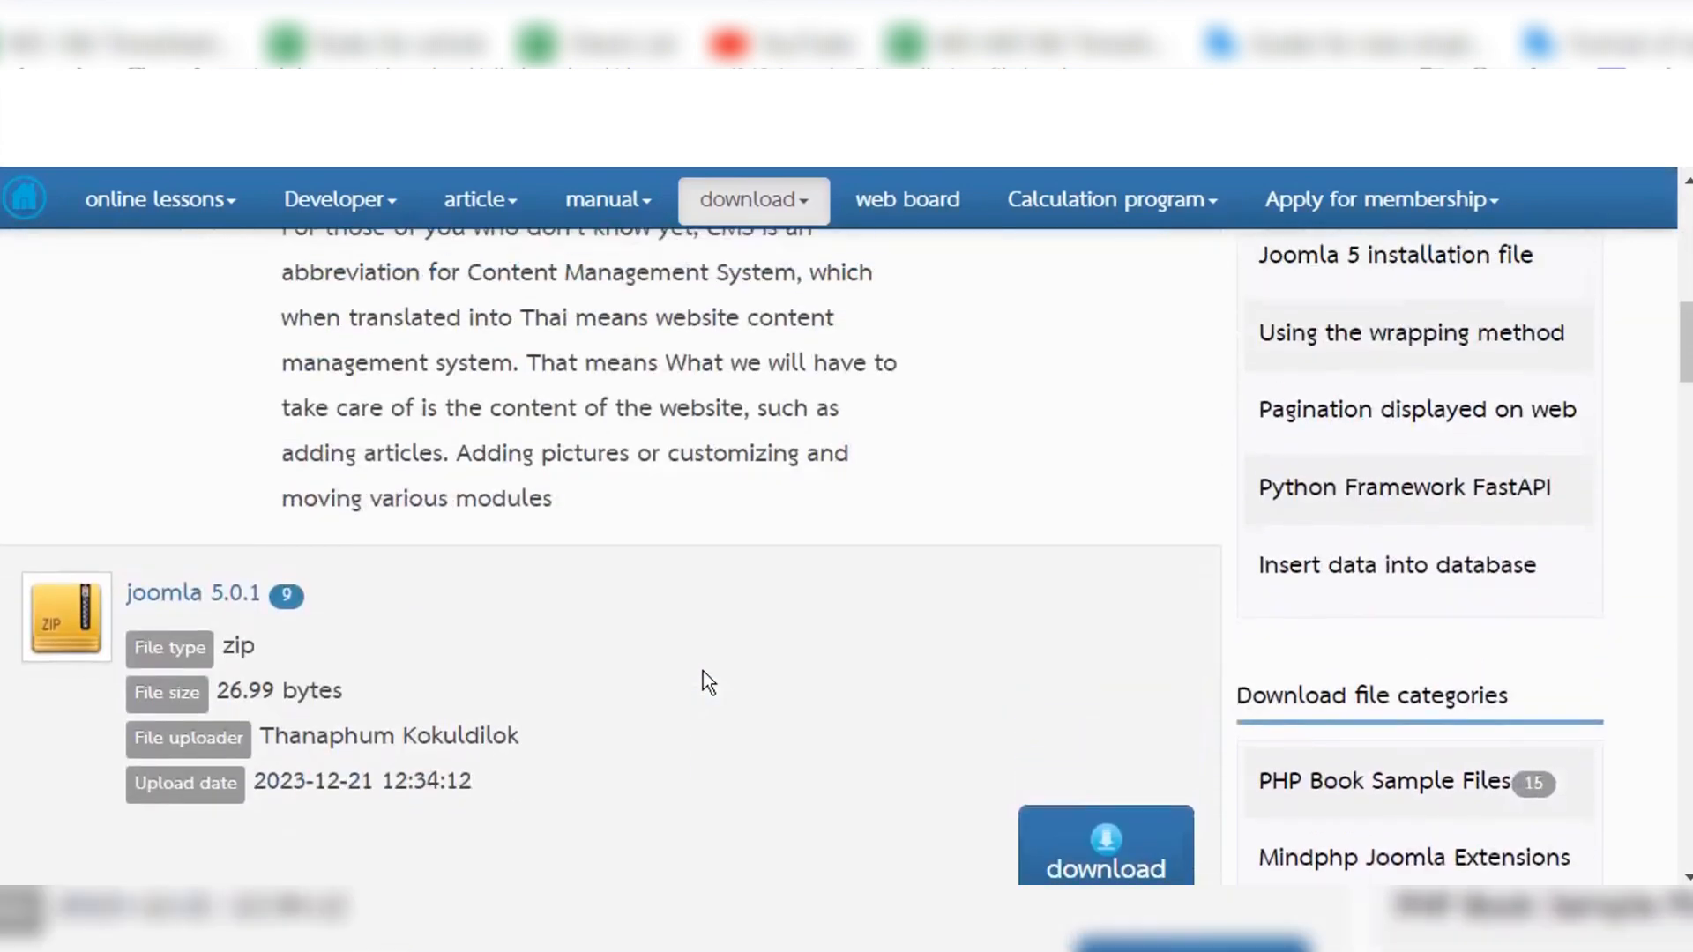
scroll(702, 671, "up", 1)
scroll(702, 670, "down", 3)
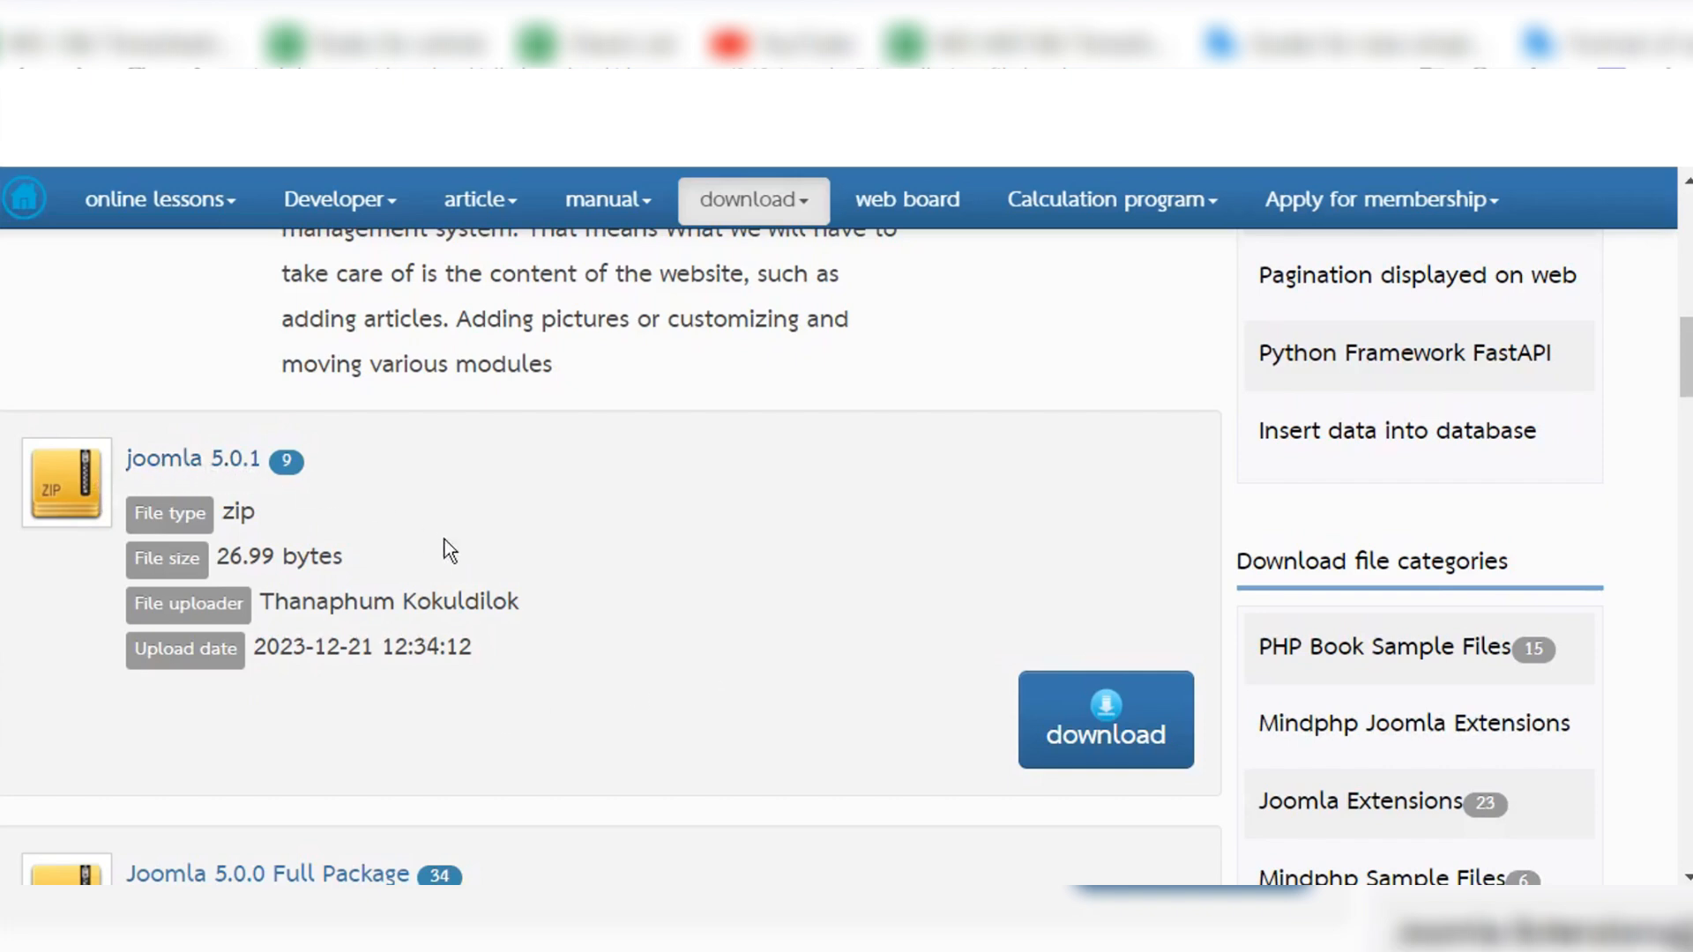
scroll(445, 539, "up", 5)
scroll(444, 539, "down", 4)
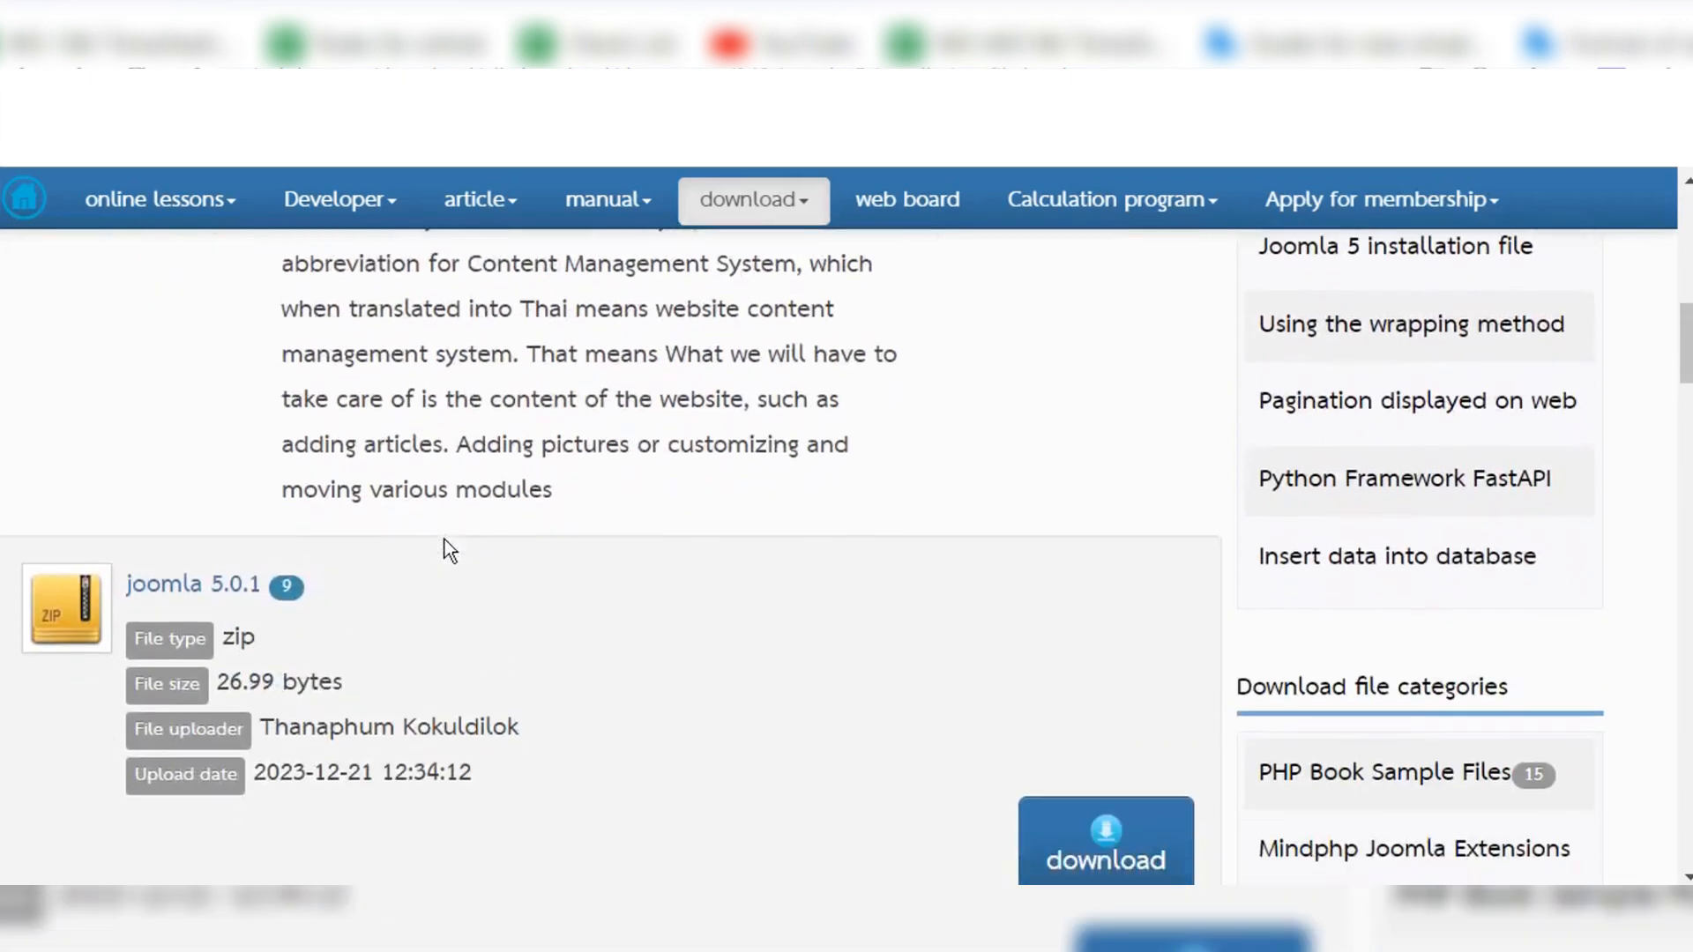
scroll(541, 605, "down", 3)
scroll(540, 612, "up", 1)
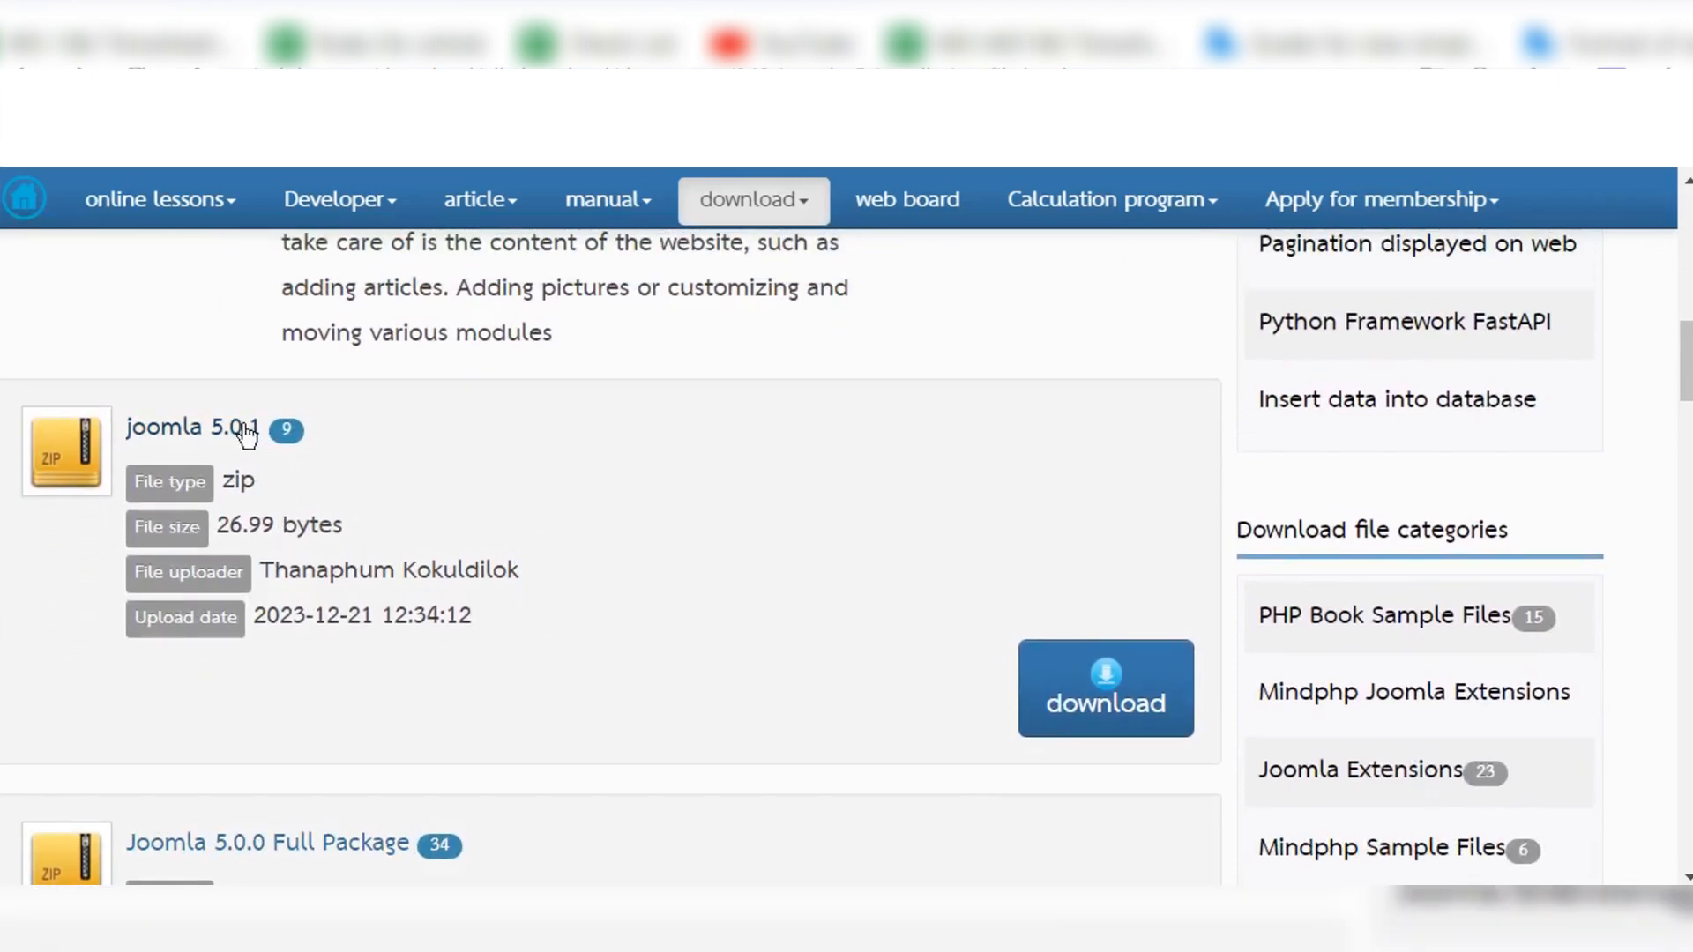
Step: Download the joomla 5.0.1 zip package from the Joomla 5 installation file page
left_click(1115, 678)
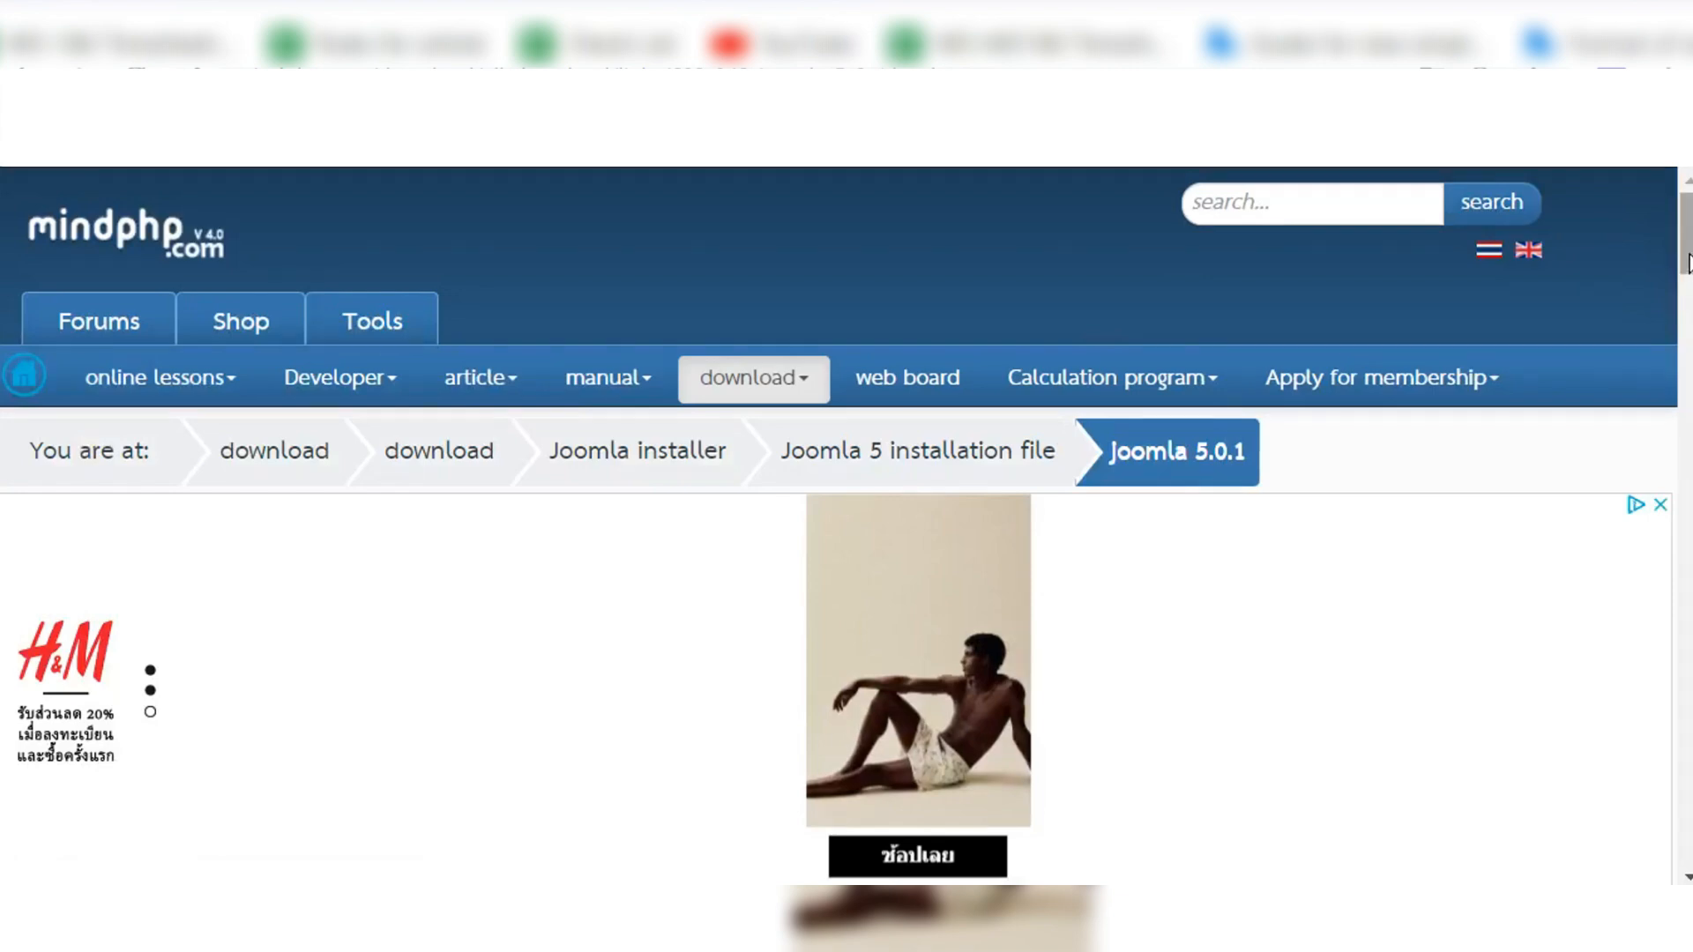
scroll(846, 559, "down", 1)
scroll(847, 559, "down", 6)
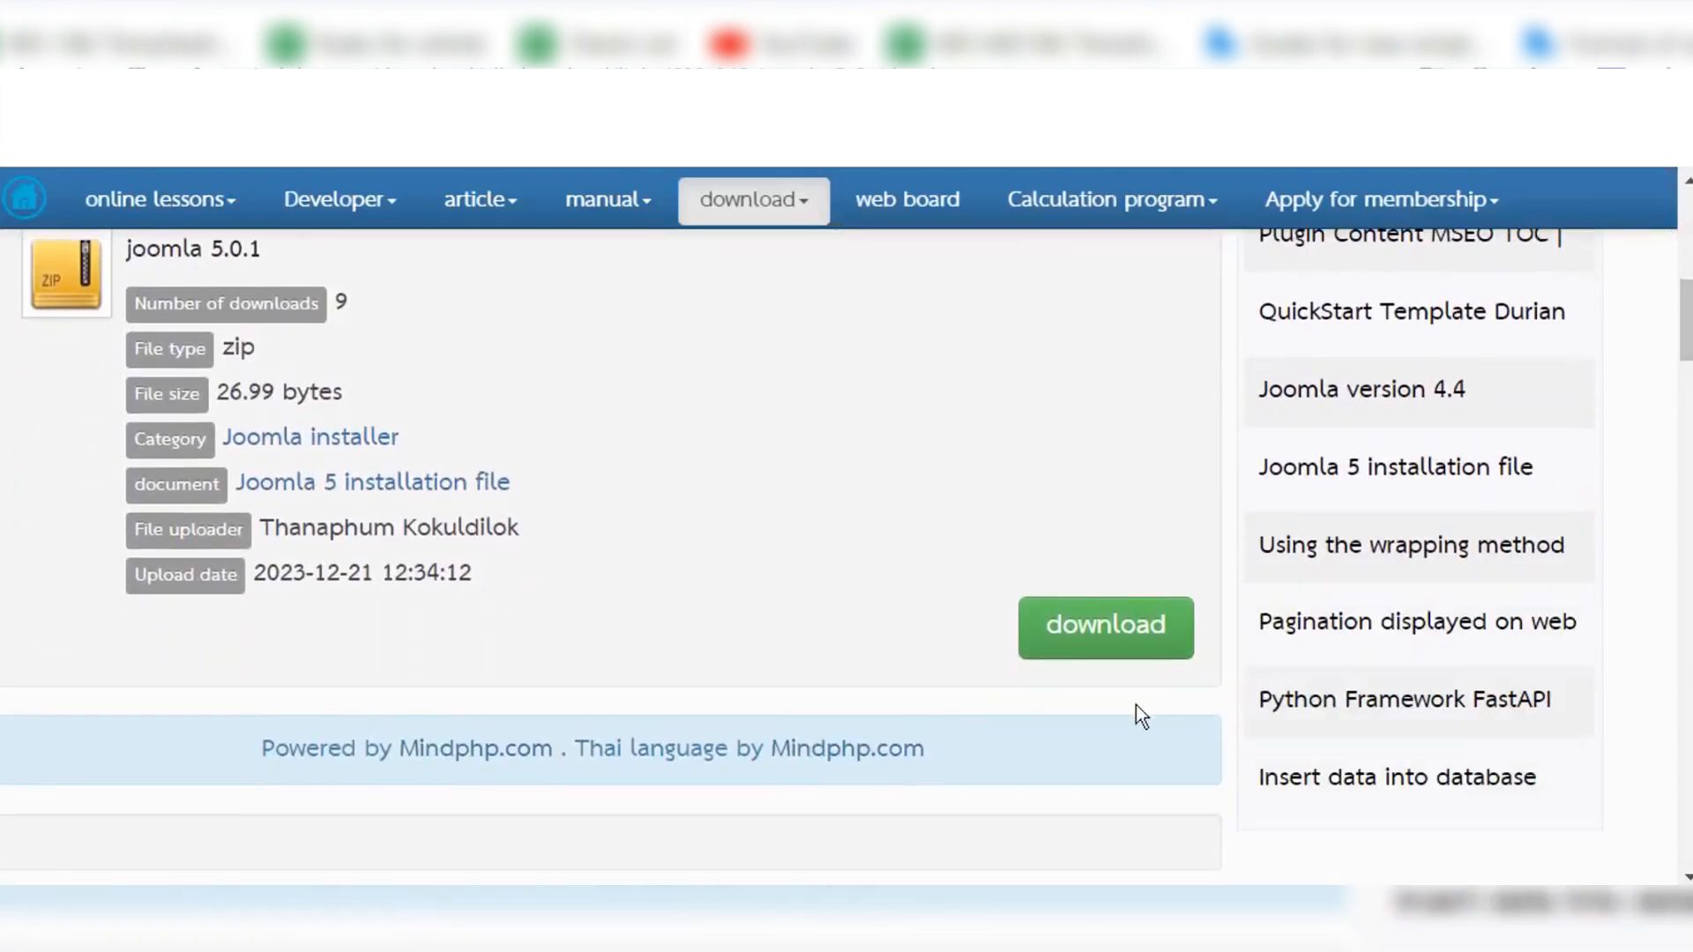
left_click(1071, 623)
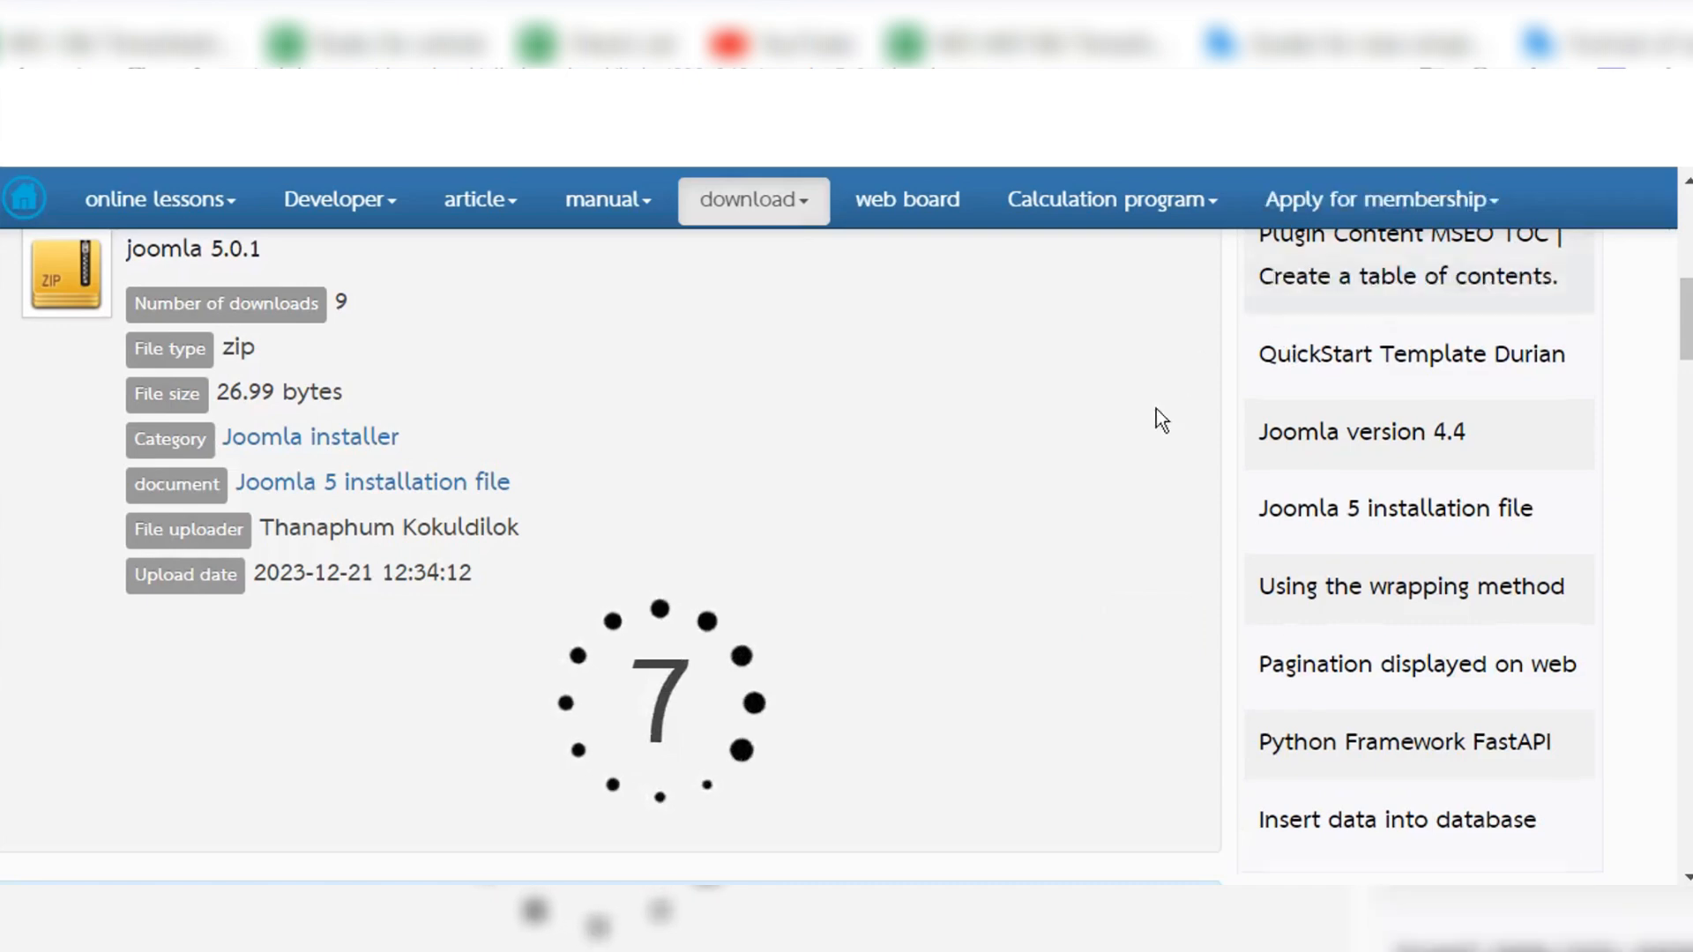
scroll(1151, 431, "down", 2)
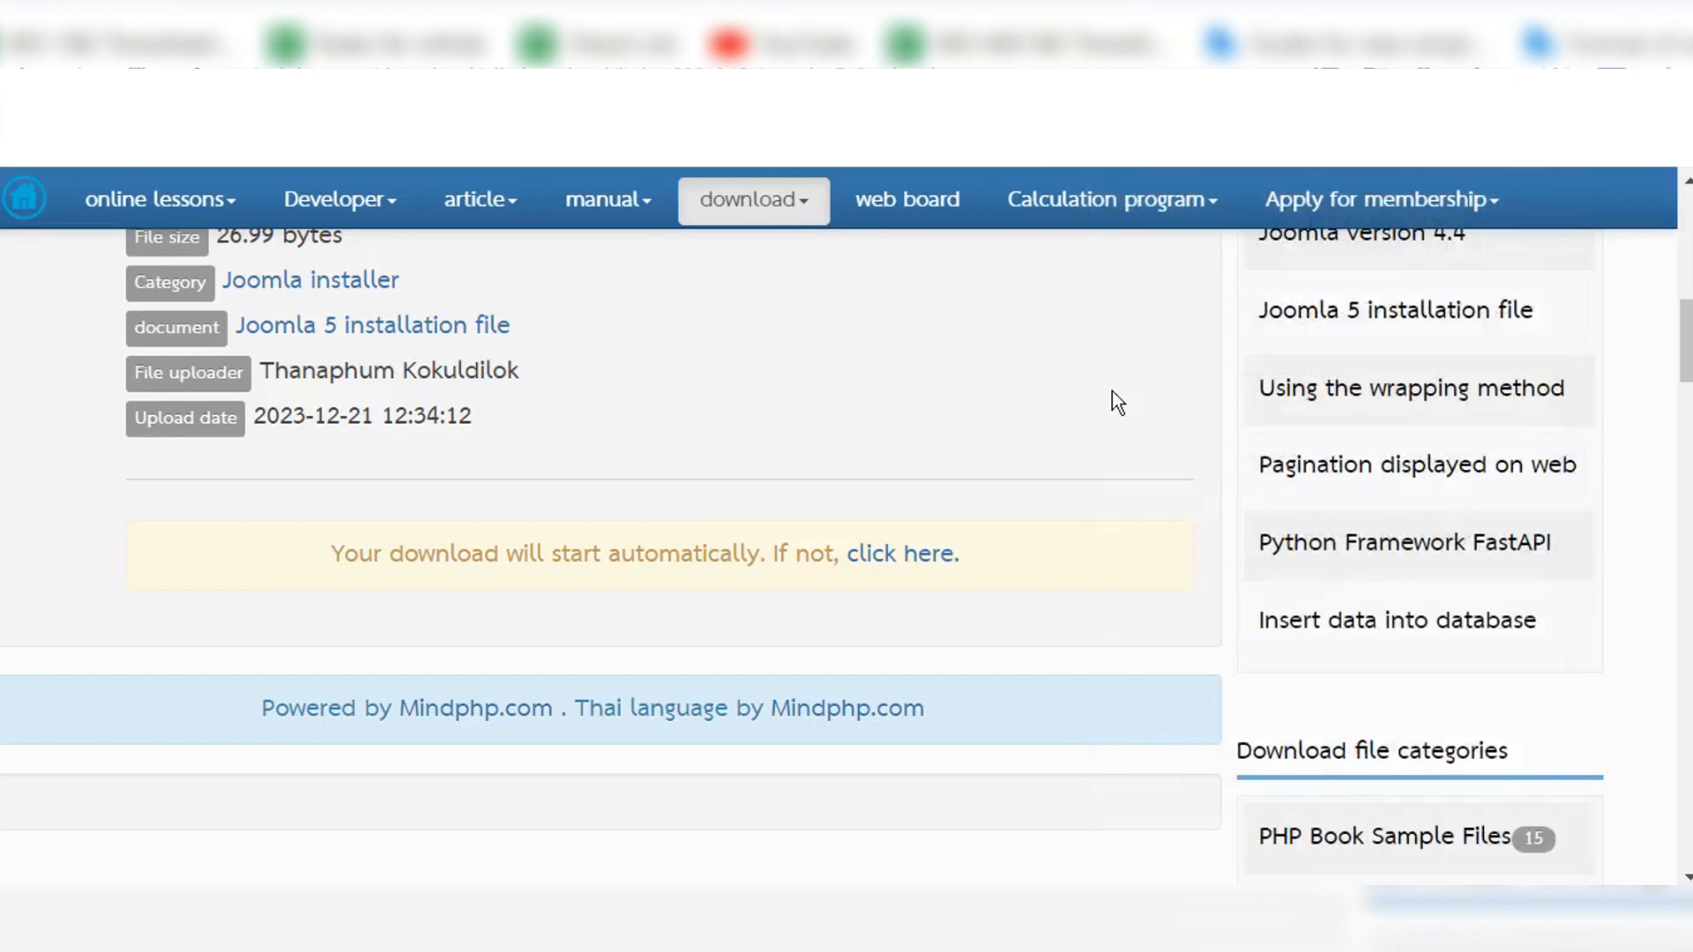
Step: Switch to File Explorer and copy the Joomla_5.1.0-Stable-Full_Package archive from the Downloads folder
key("super+e")
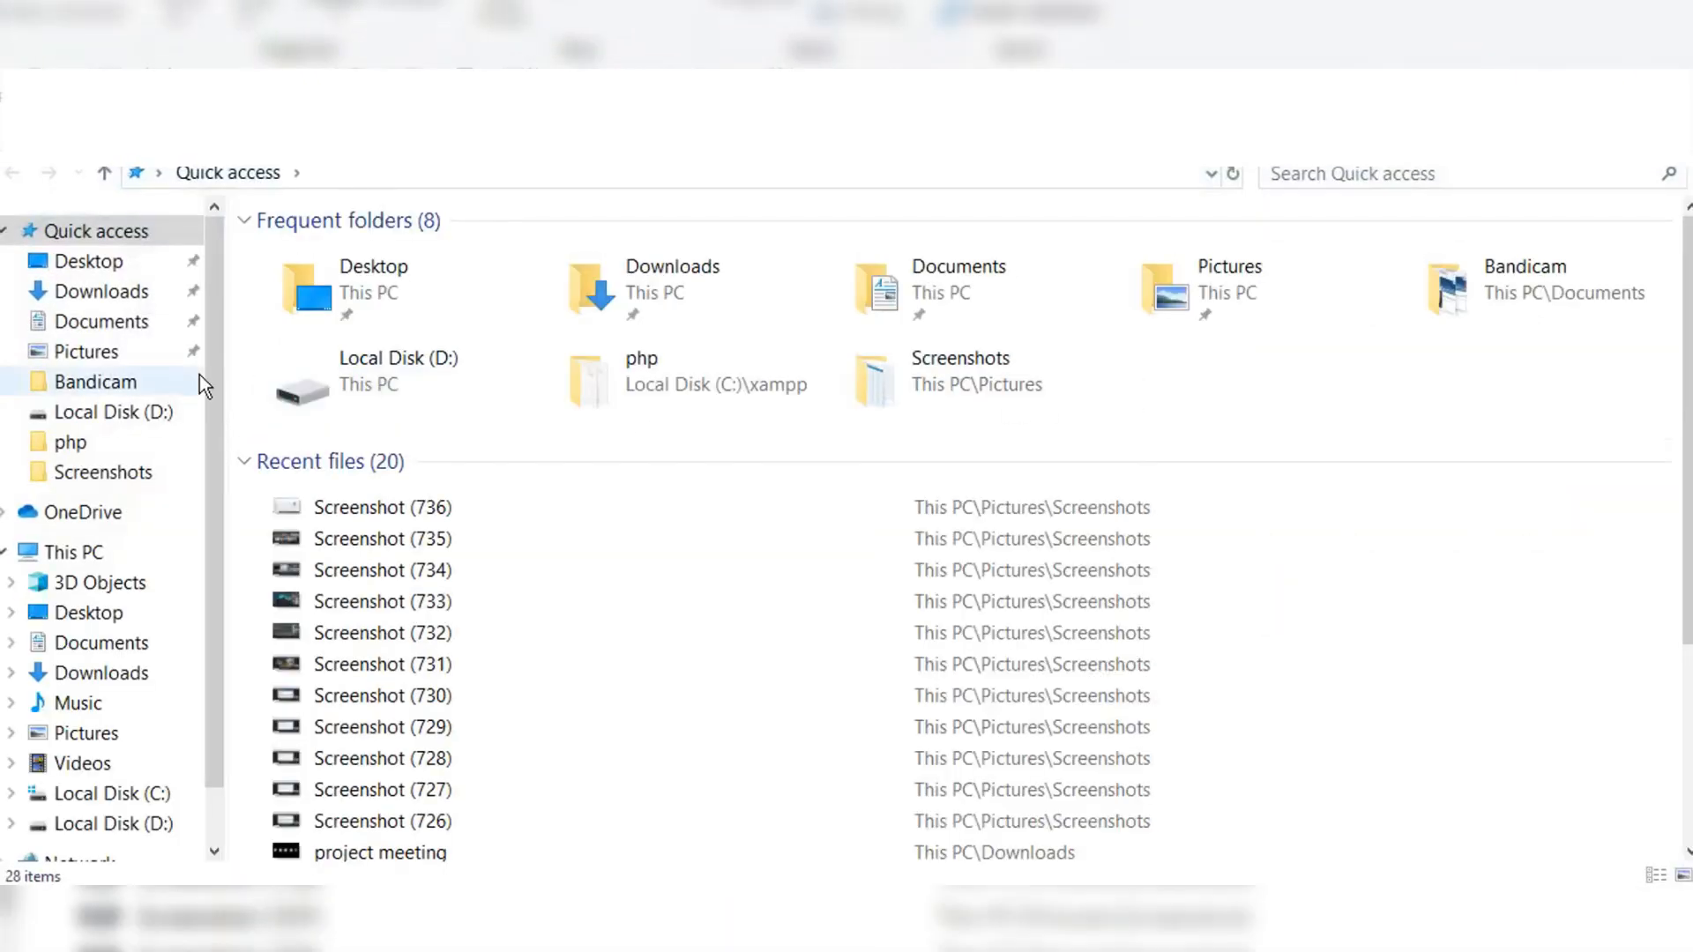
key("alt+Tab")
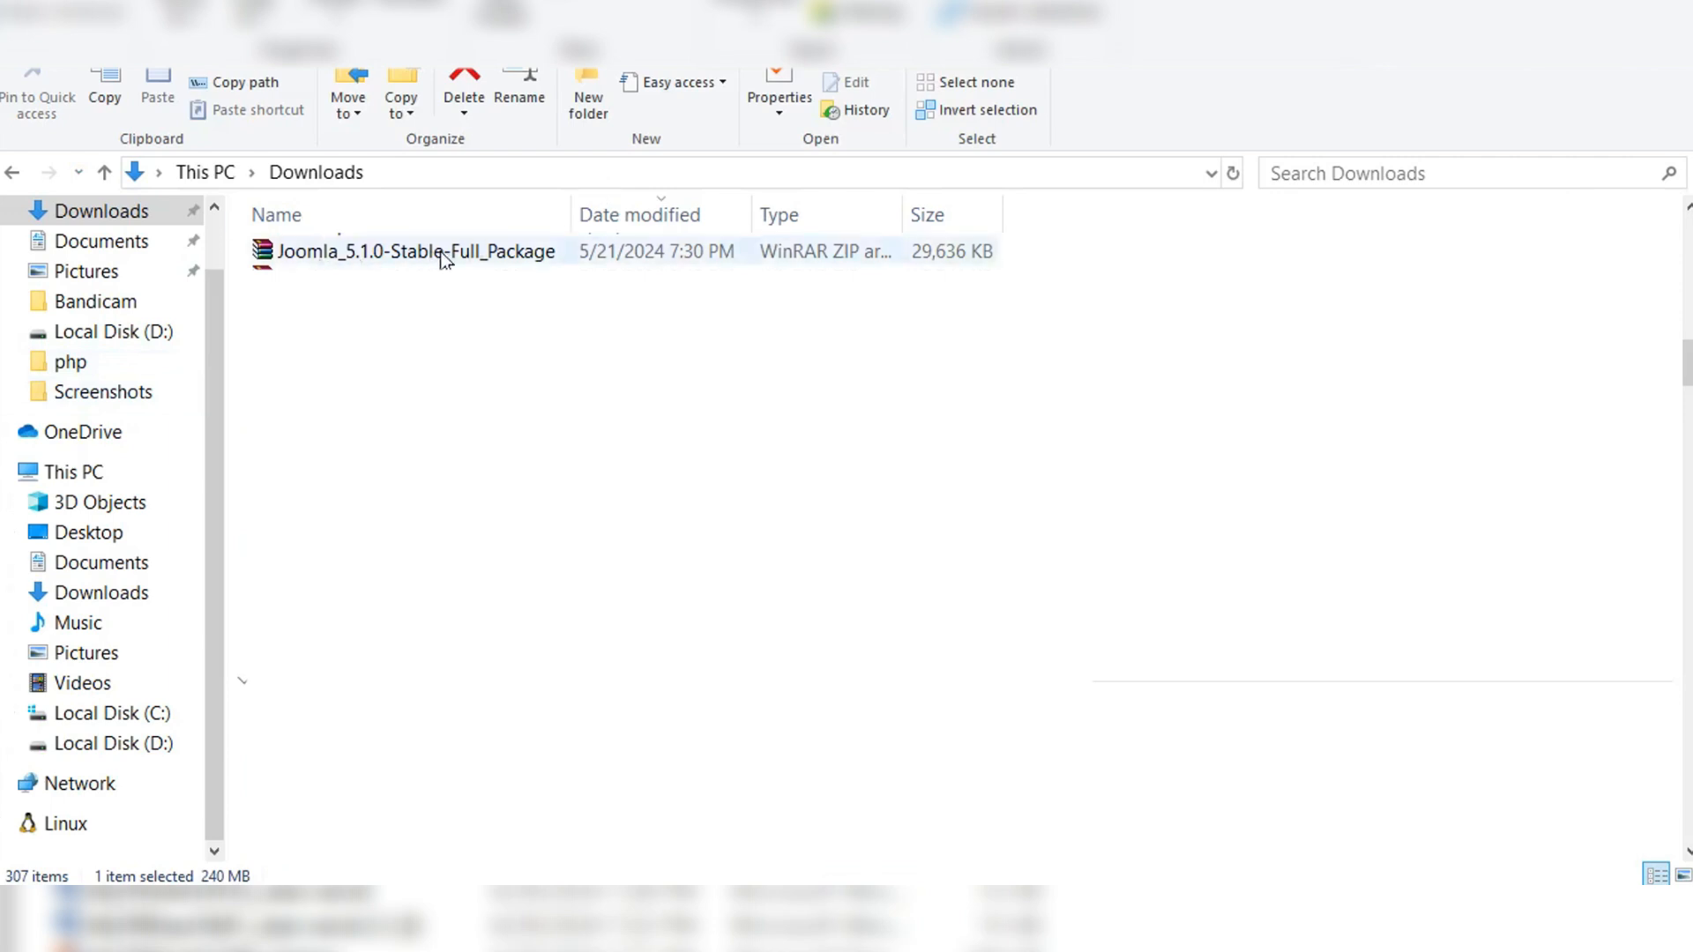
left_click(358, 254)
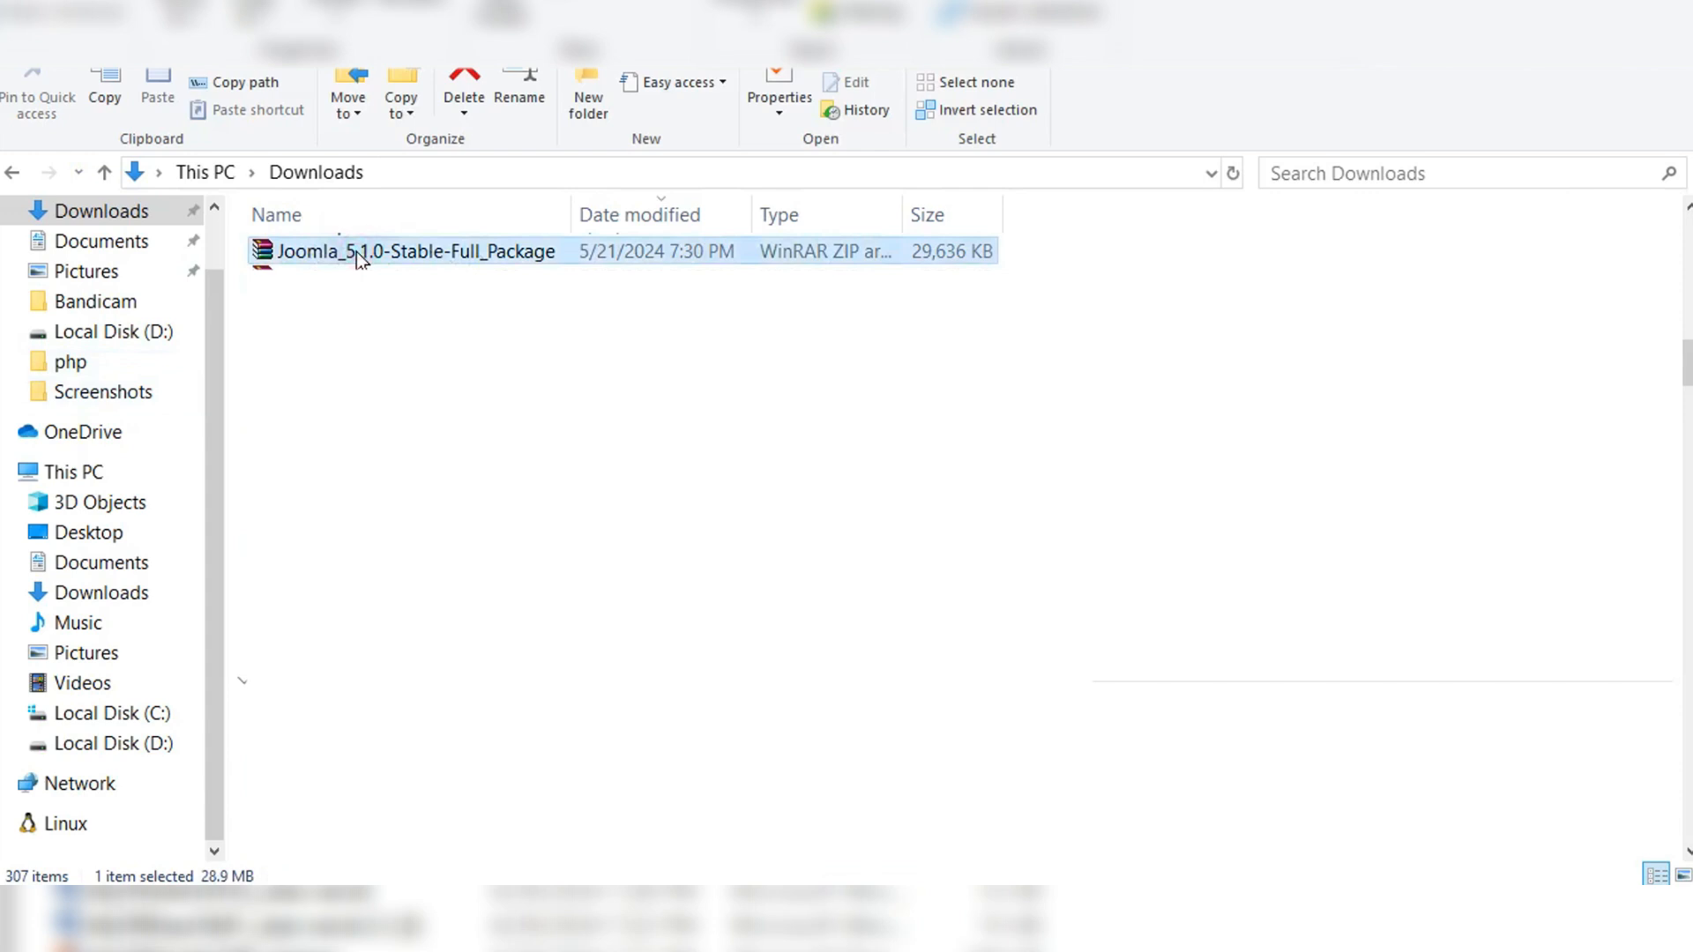
right_click(358, 254)
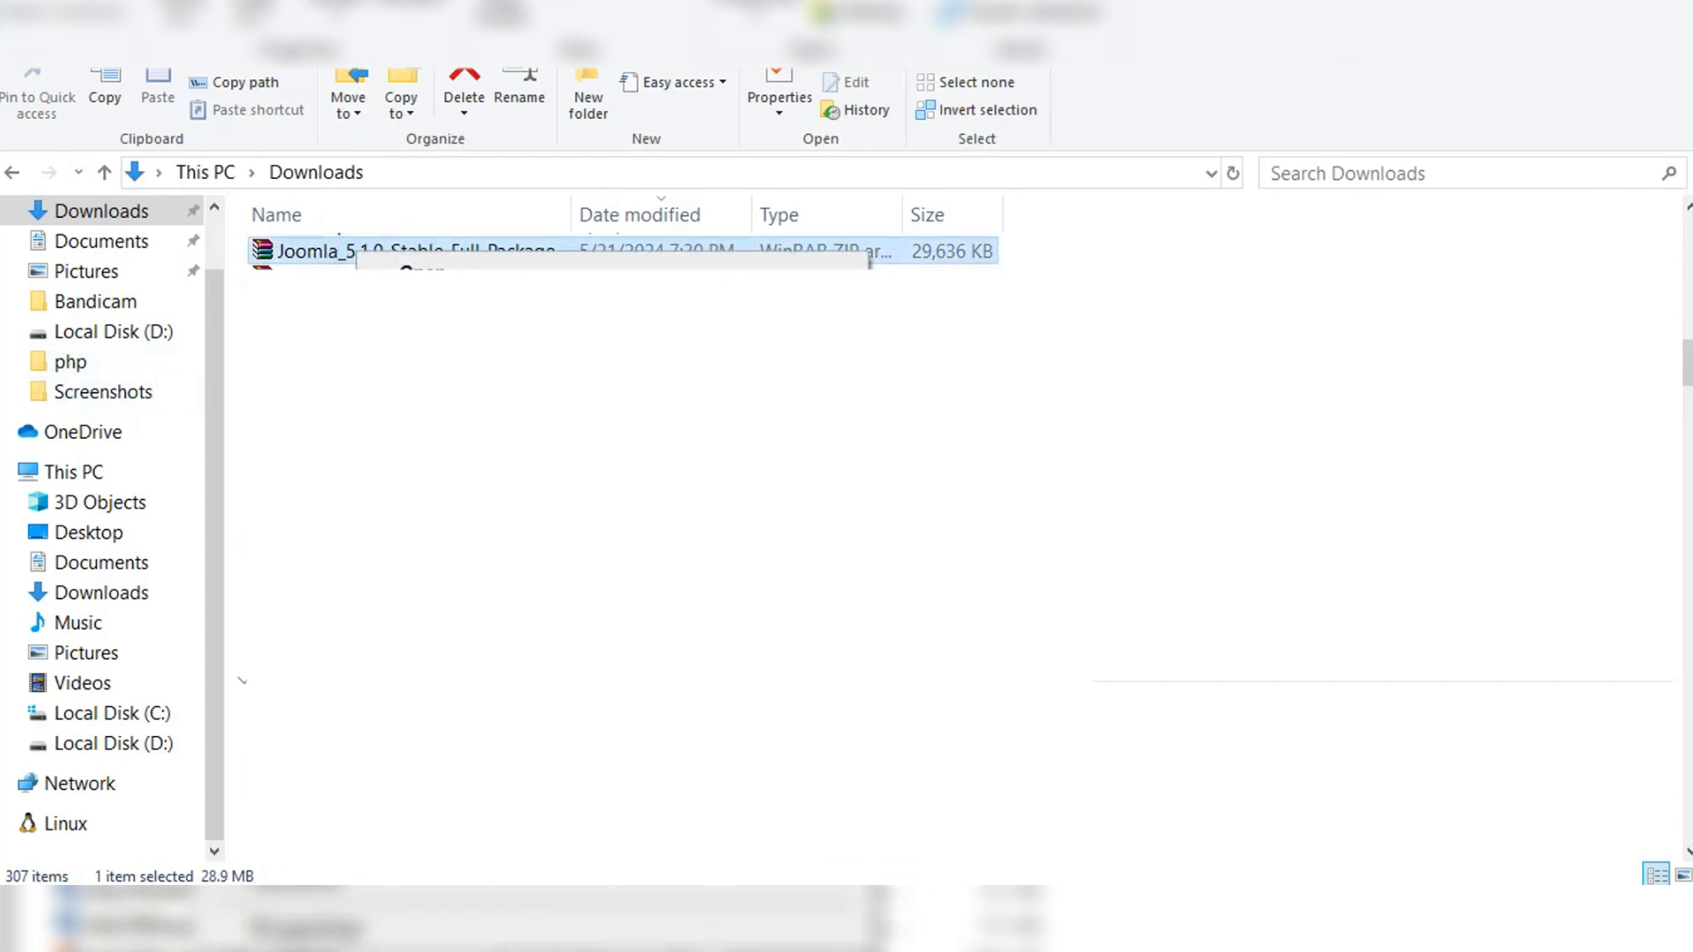
left_click(419, 670)
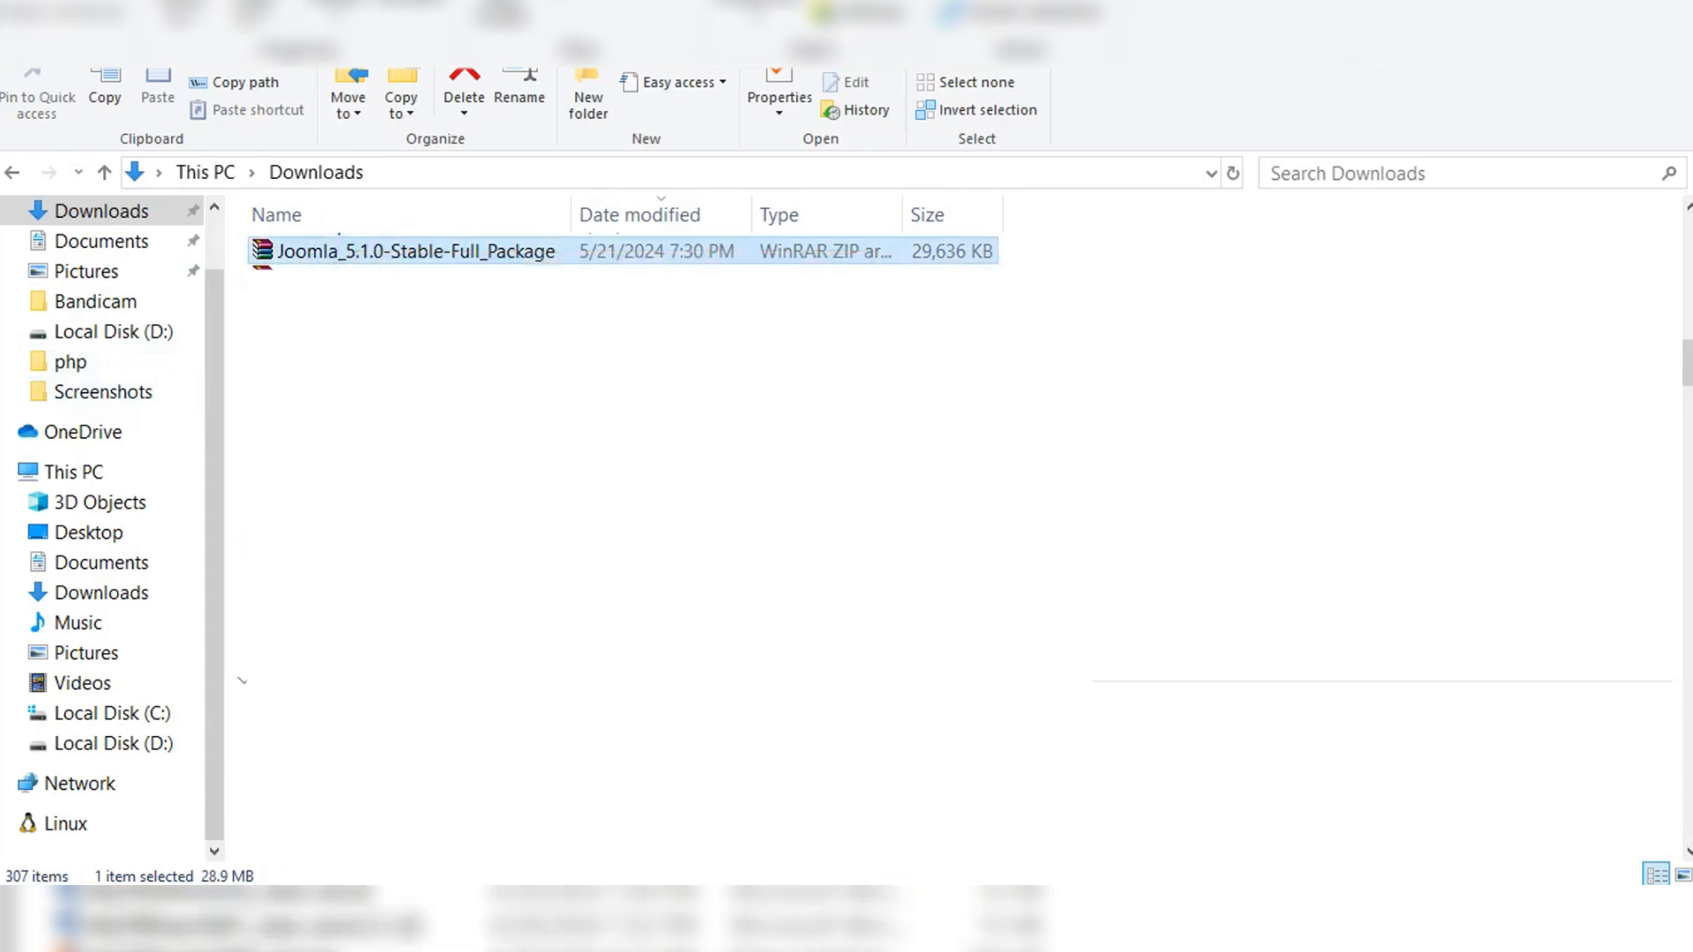
Step: Open the htdocs folder inside the xampp folder on Local Disk (C:)
left_click(146, 714)
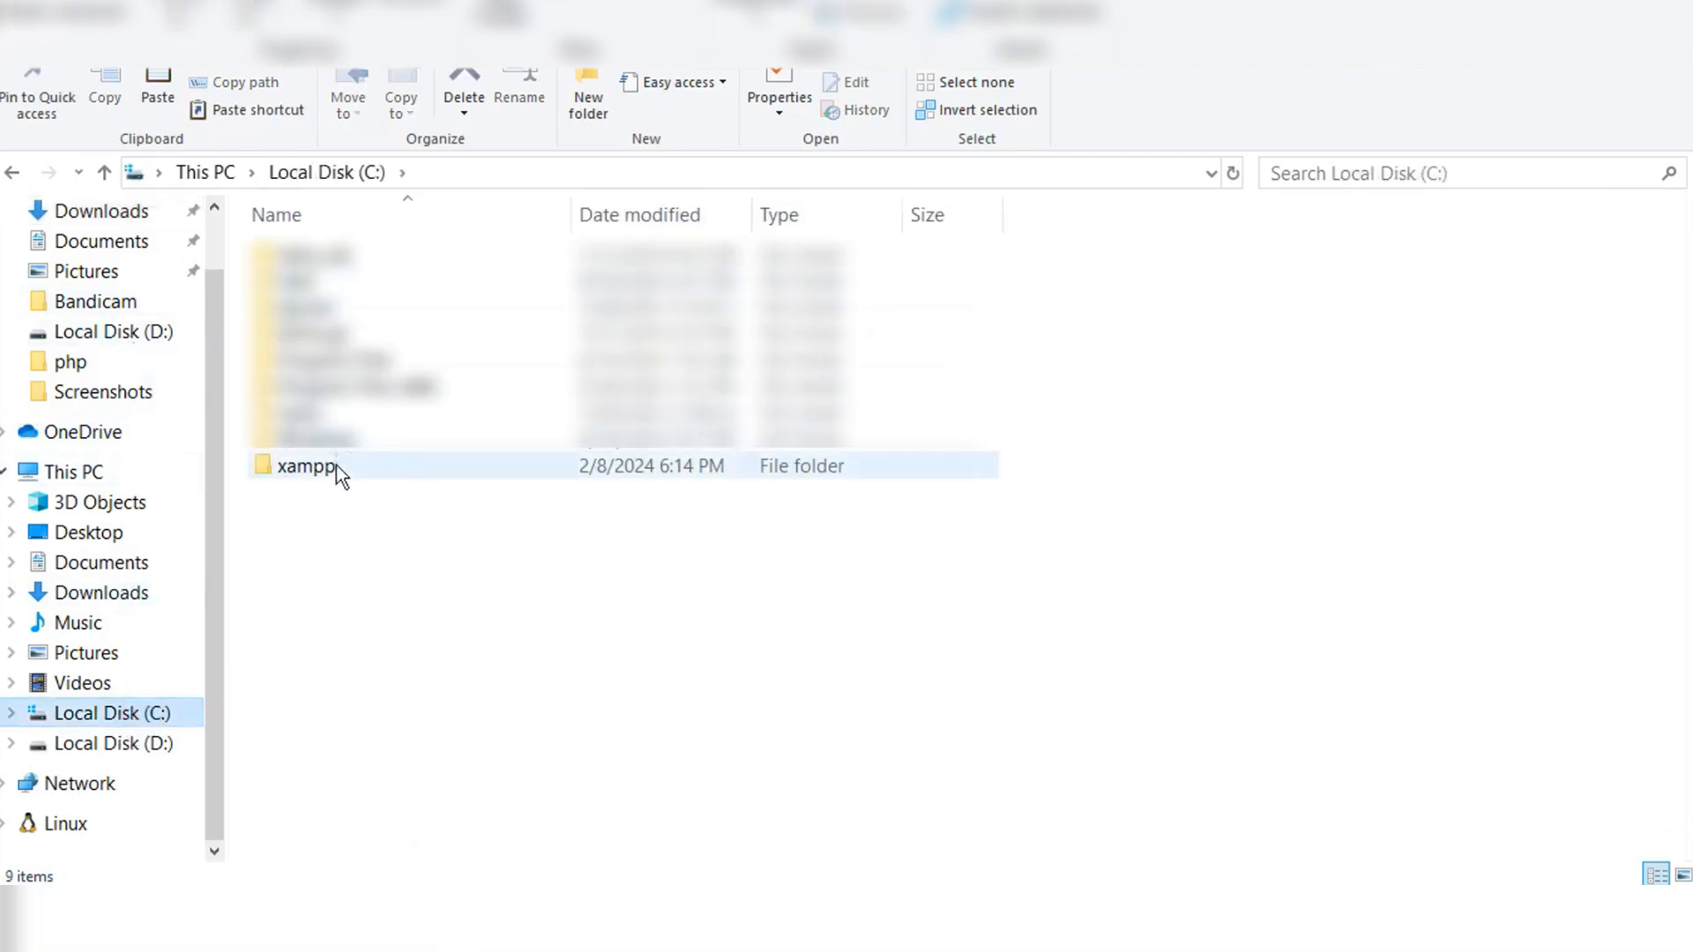
double_click(313, 469)
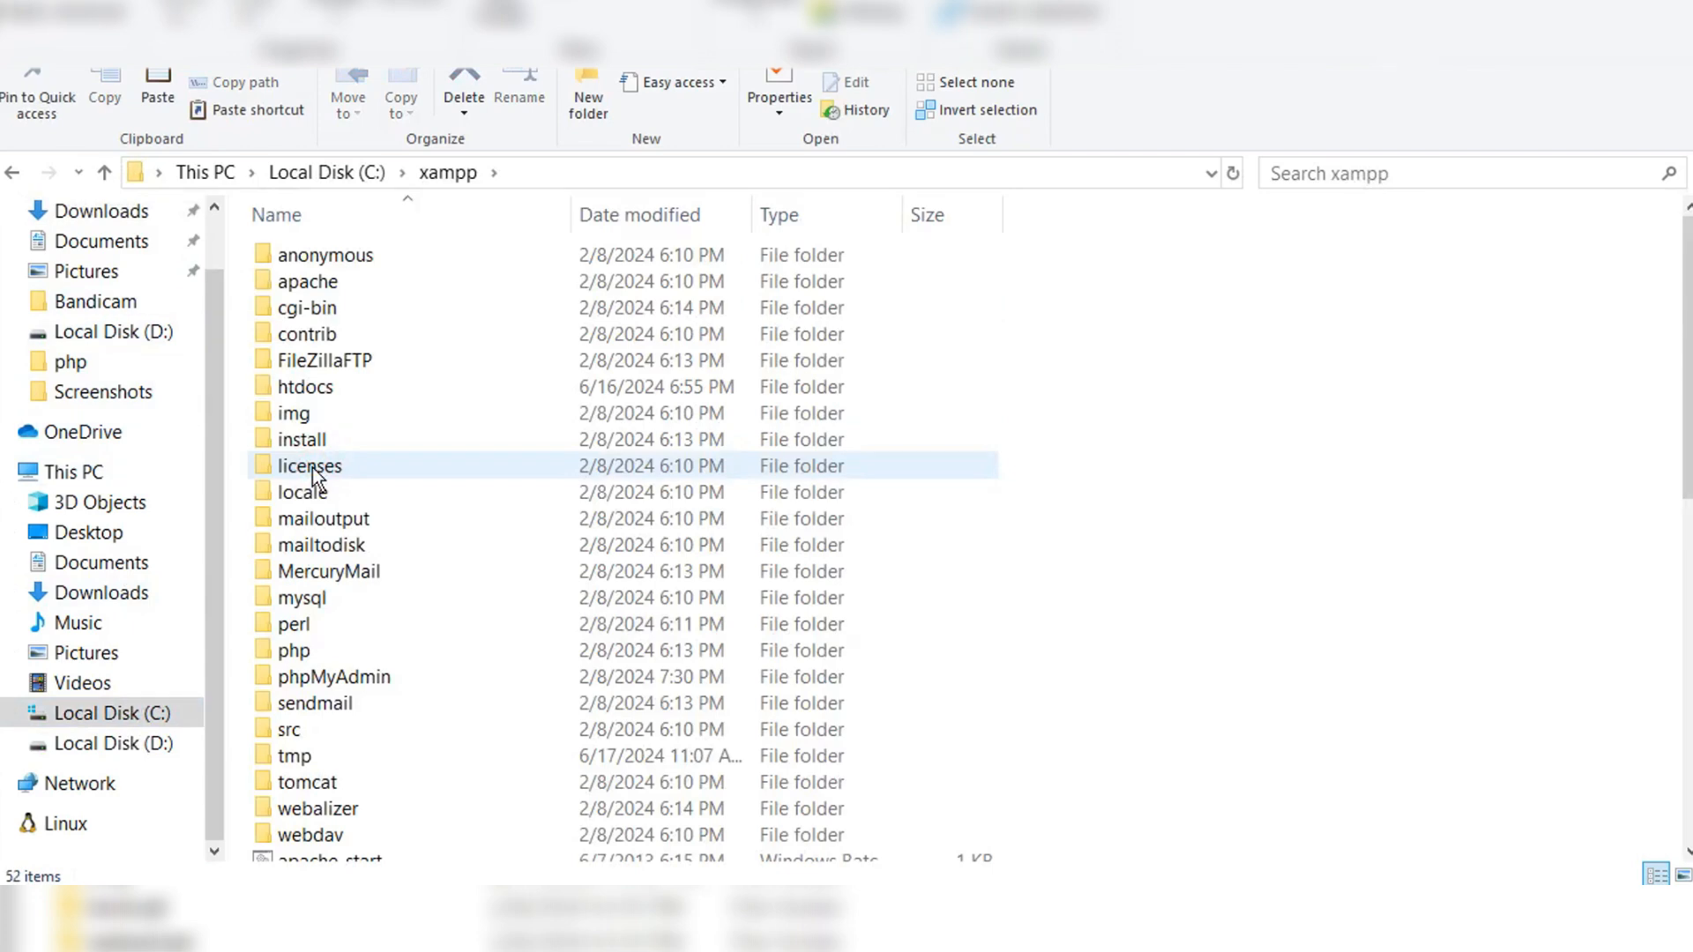
key("alt+Left")
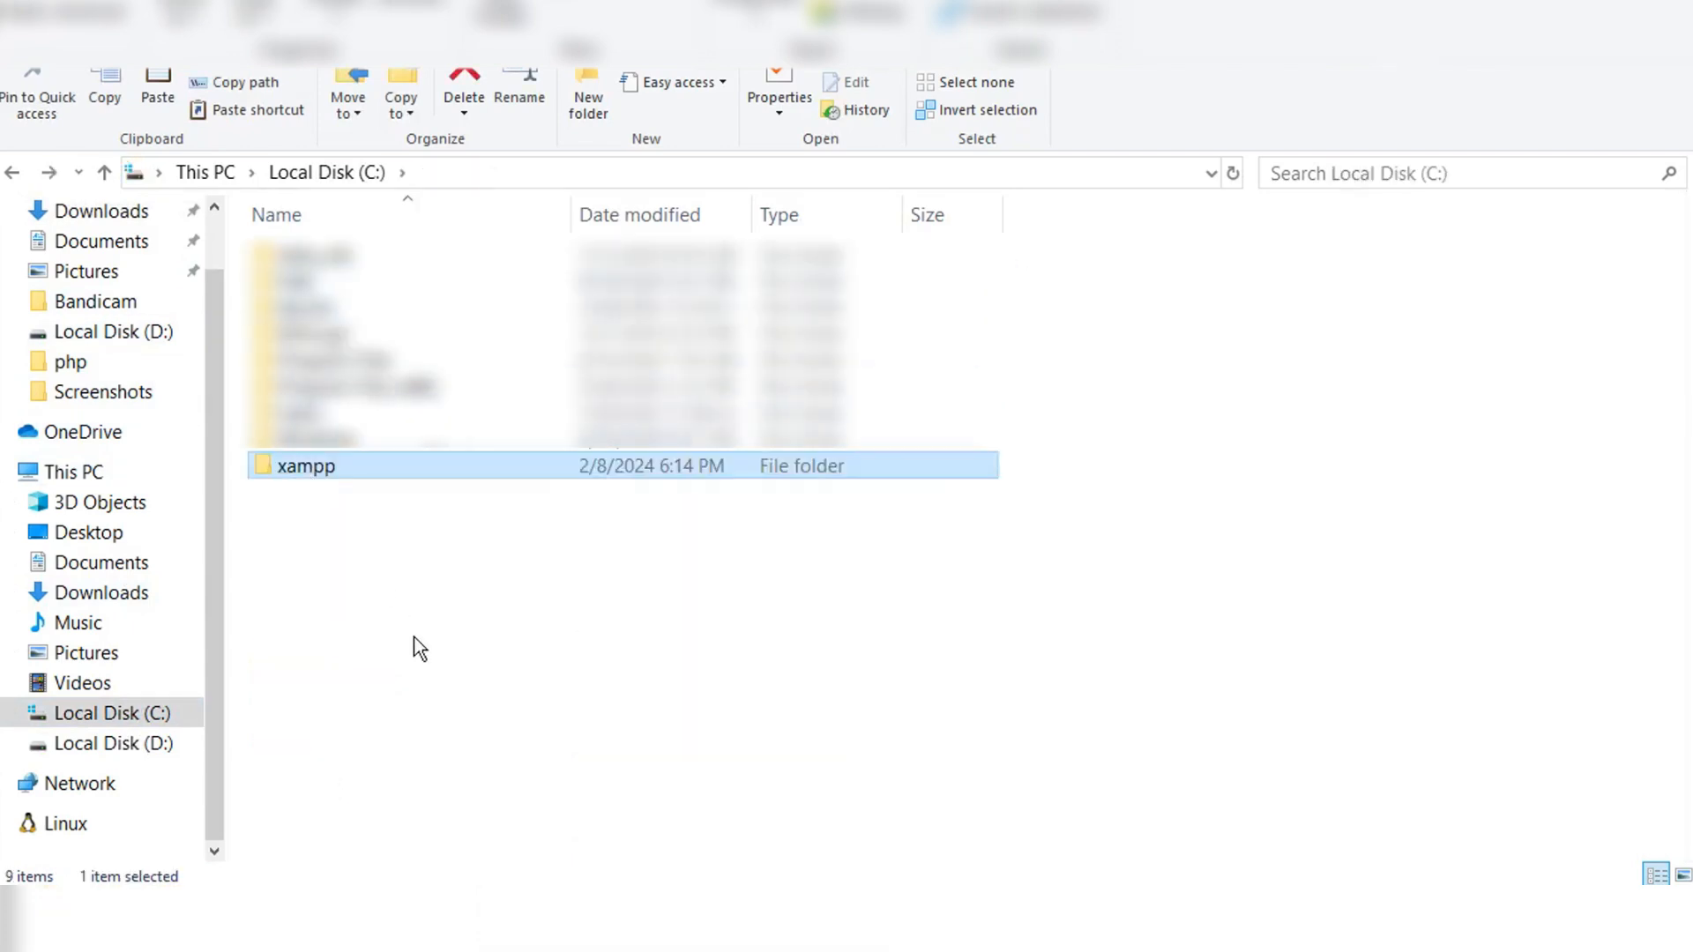
left_click(419, 648)
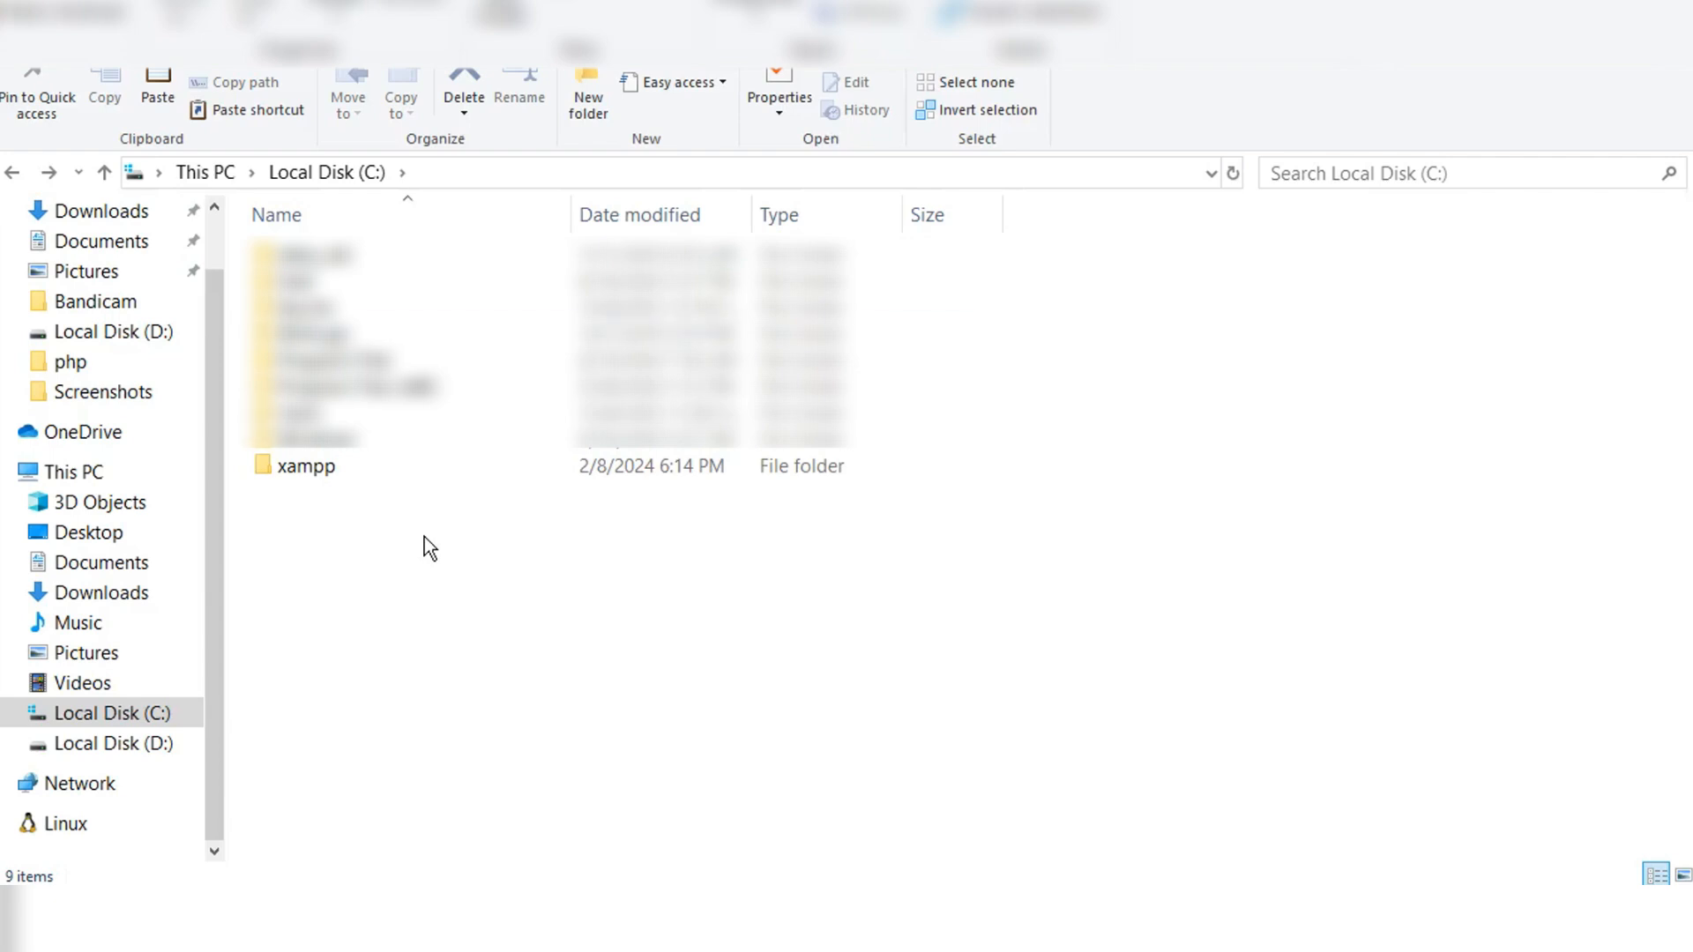
double_click(328, 468)
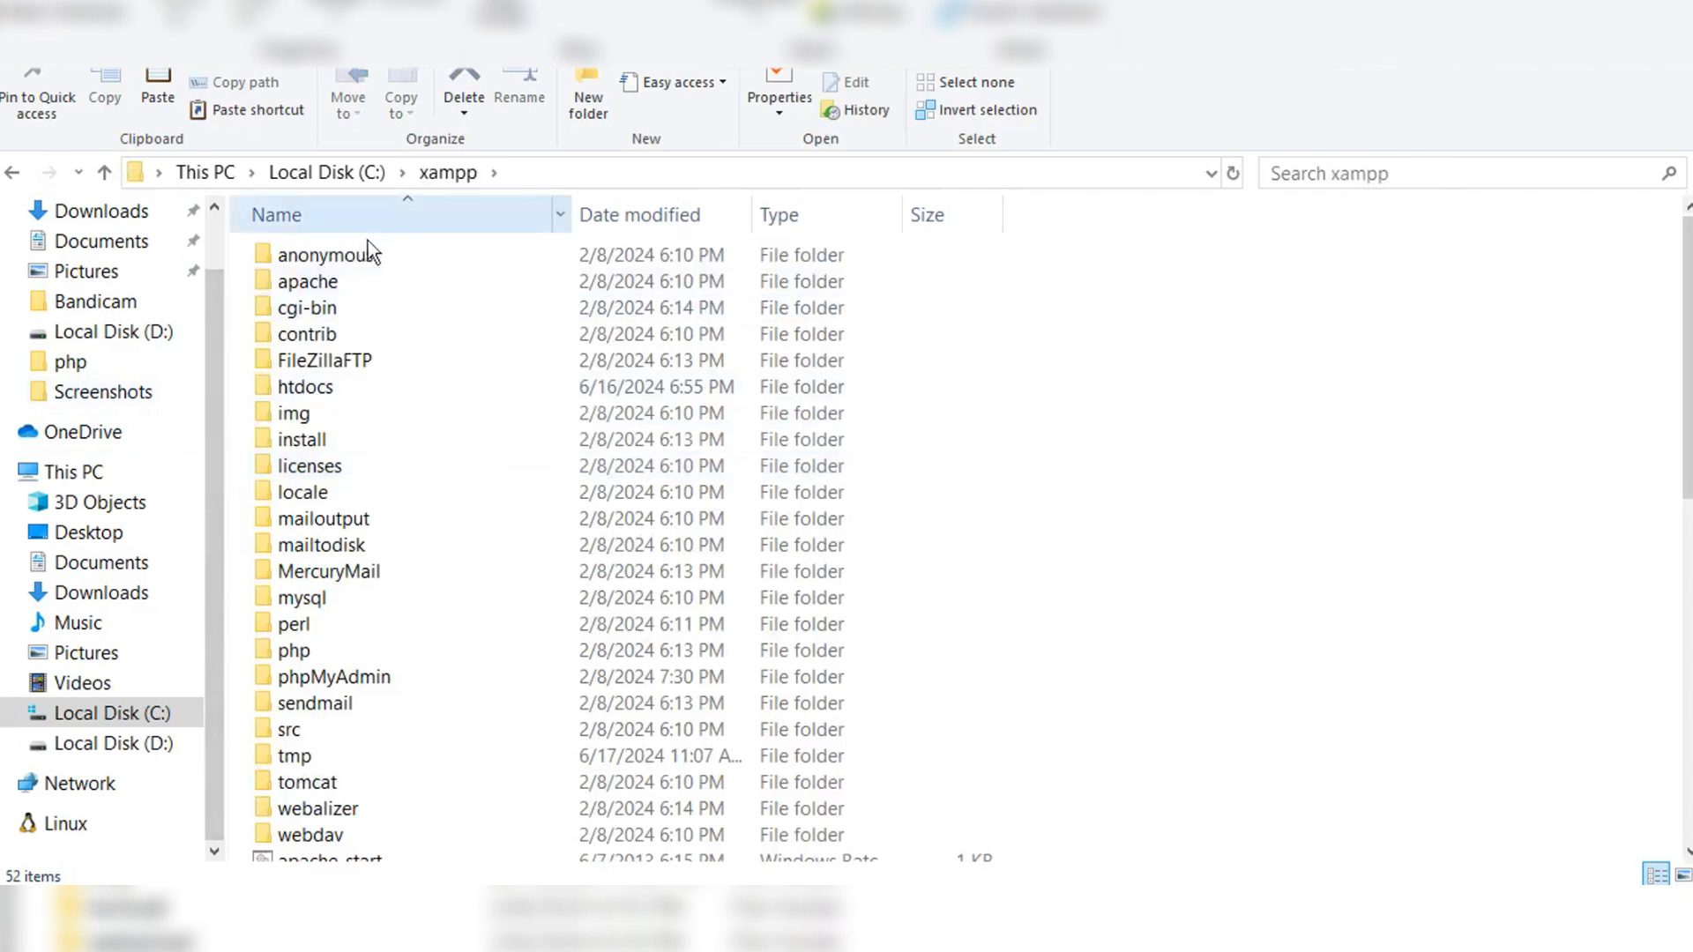
left_click(329, 388)
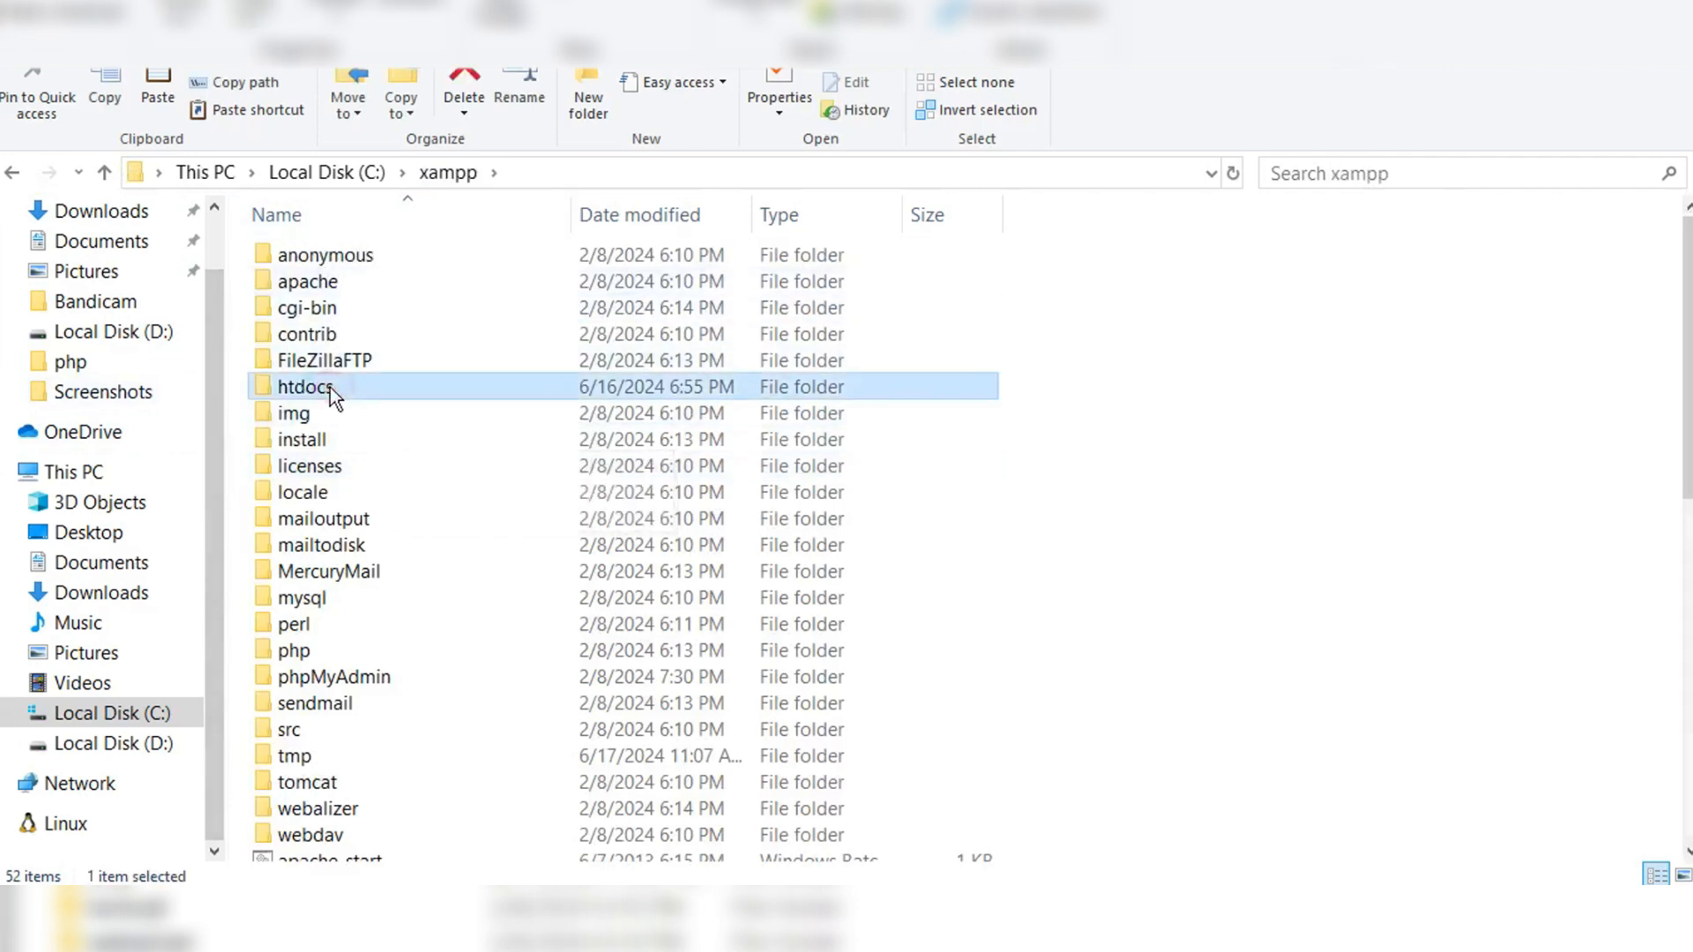
double_click(330, 388)
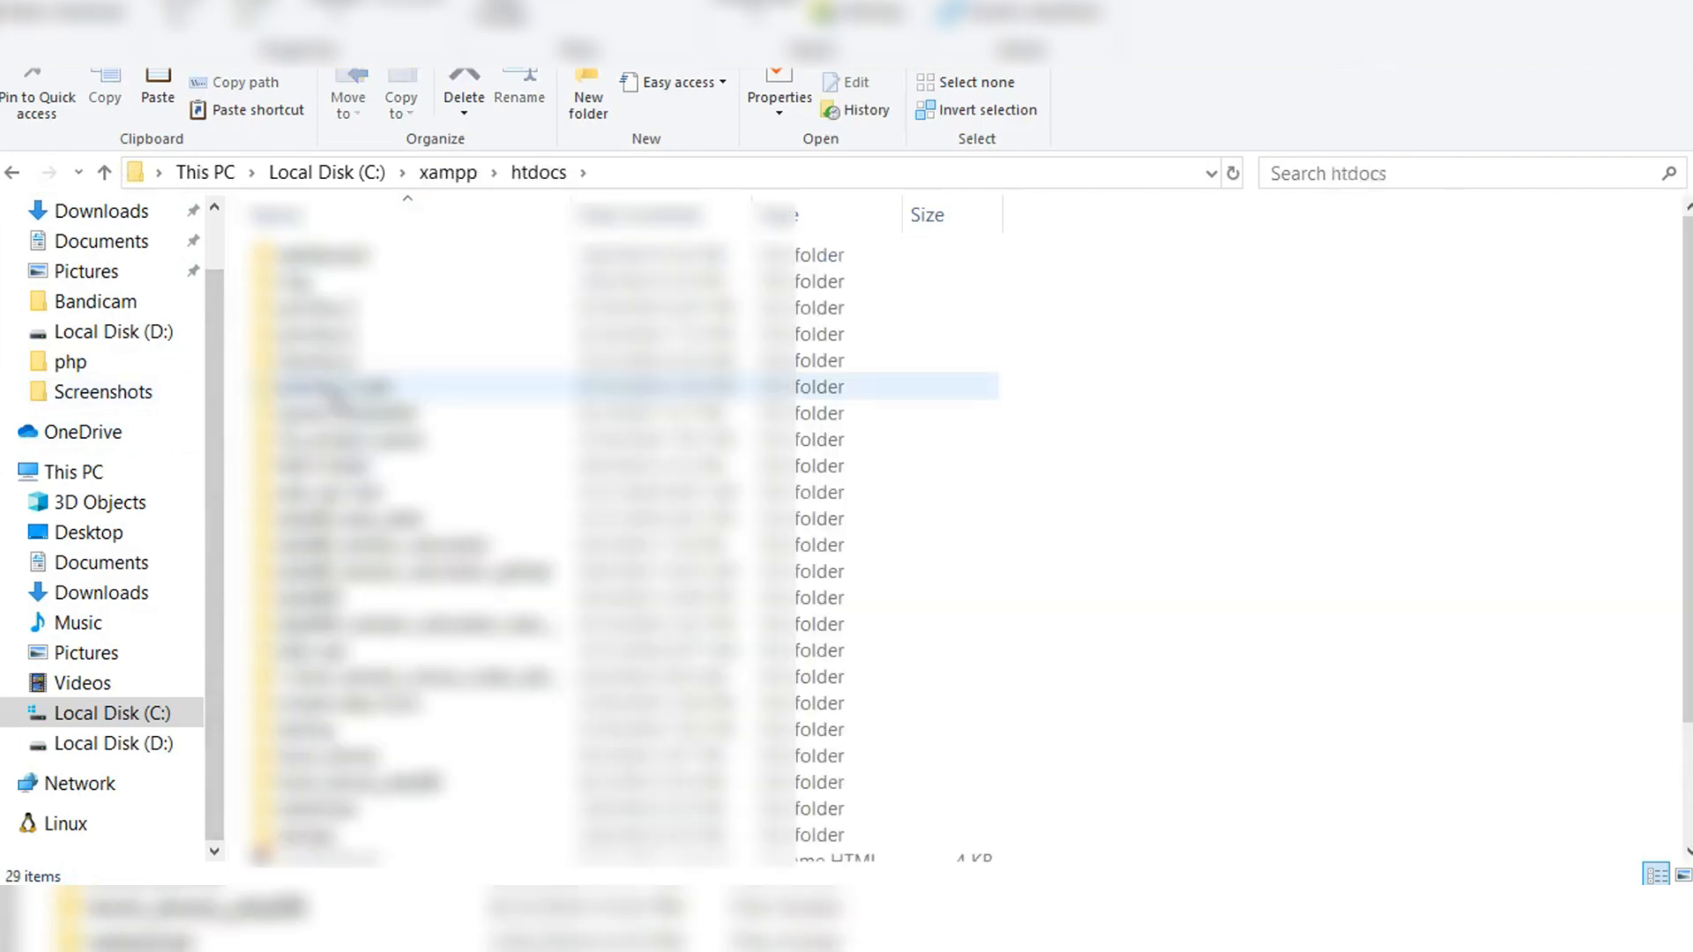
Step: Create a new folder named joomla_5_testing in htdocs
right_click(1216, 455)
mouse_move(1358, 833)
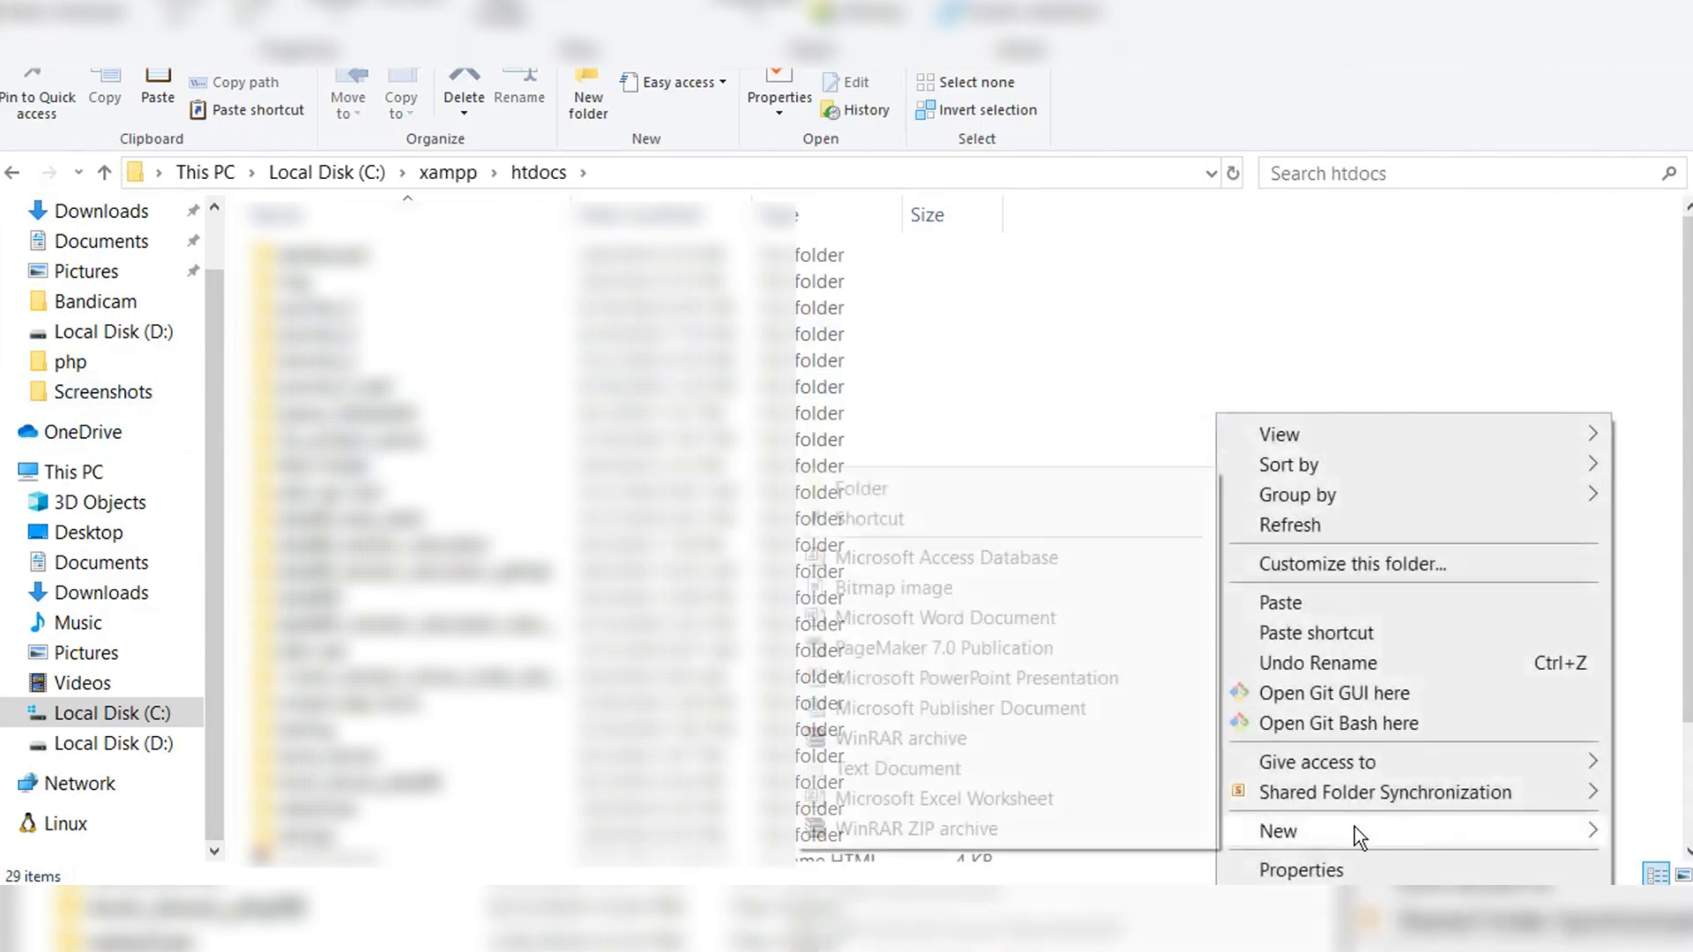
left_click(972, 489)
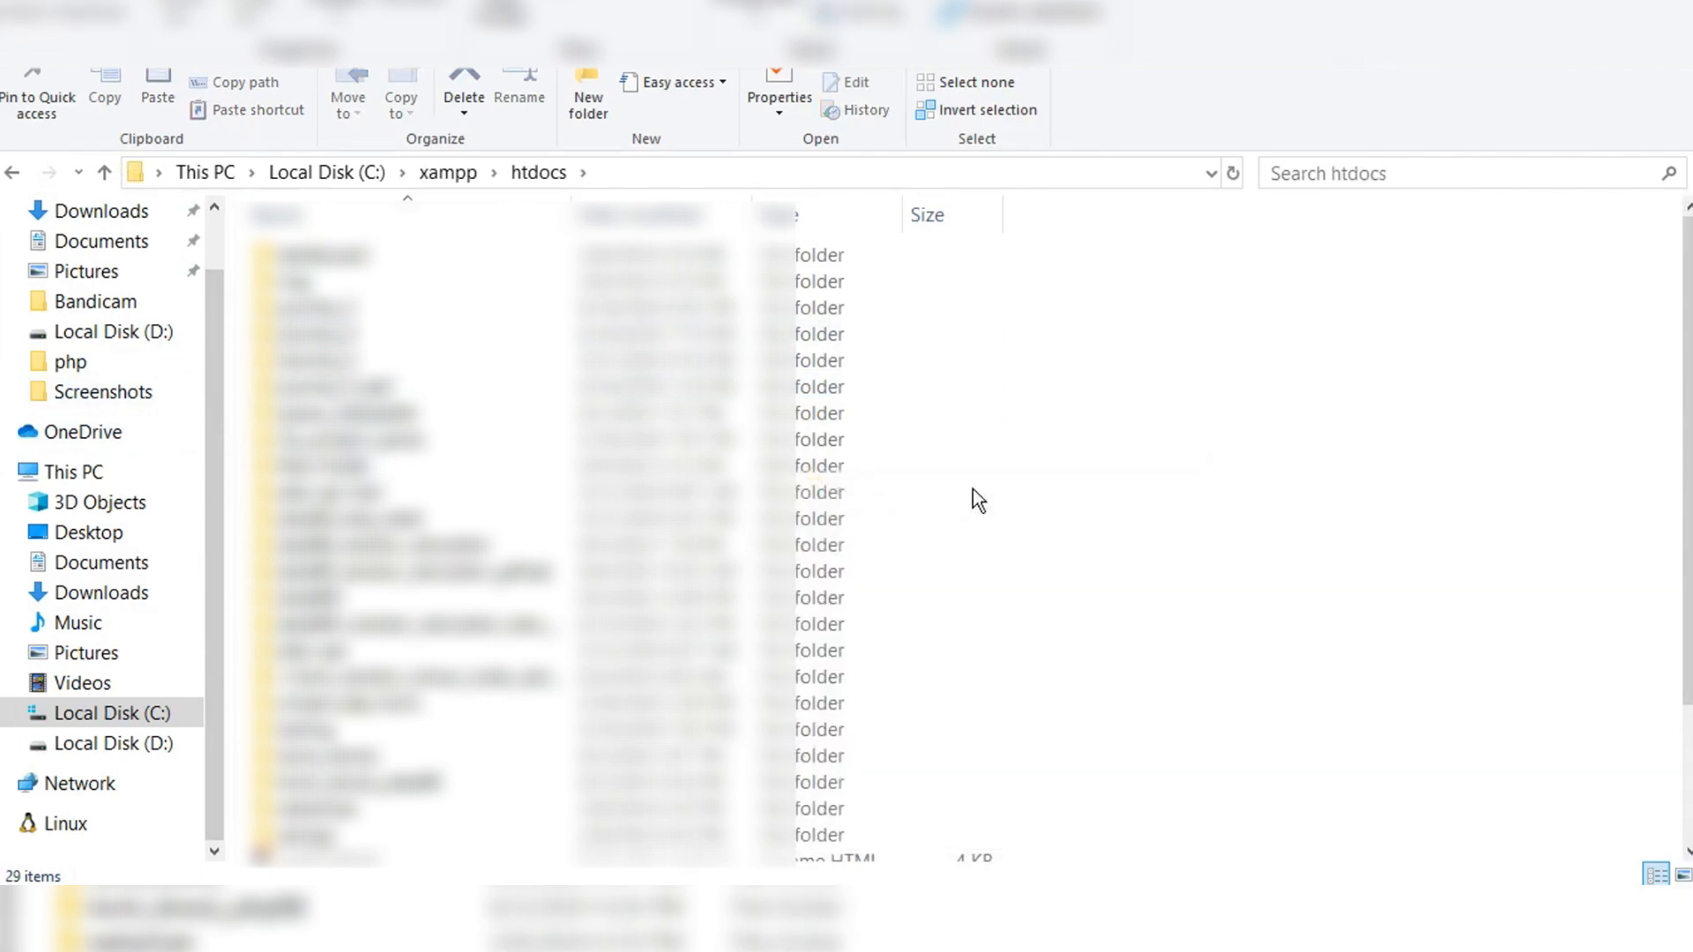
key("BackSpace")
type("joom")
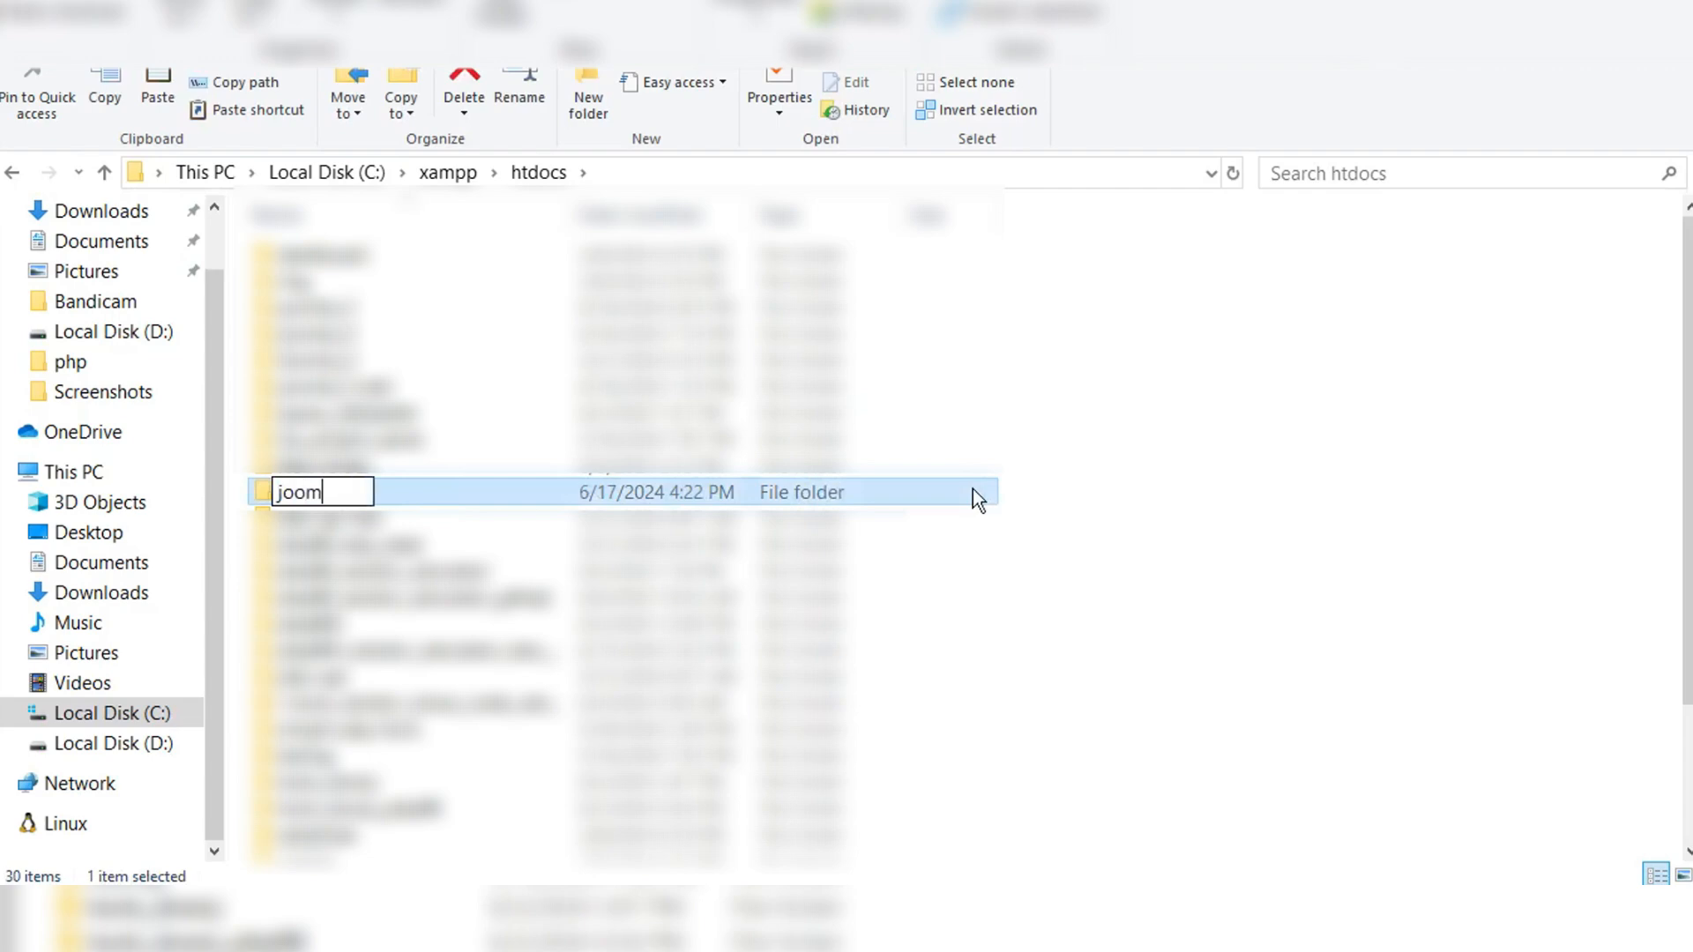
type("la_5")
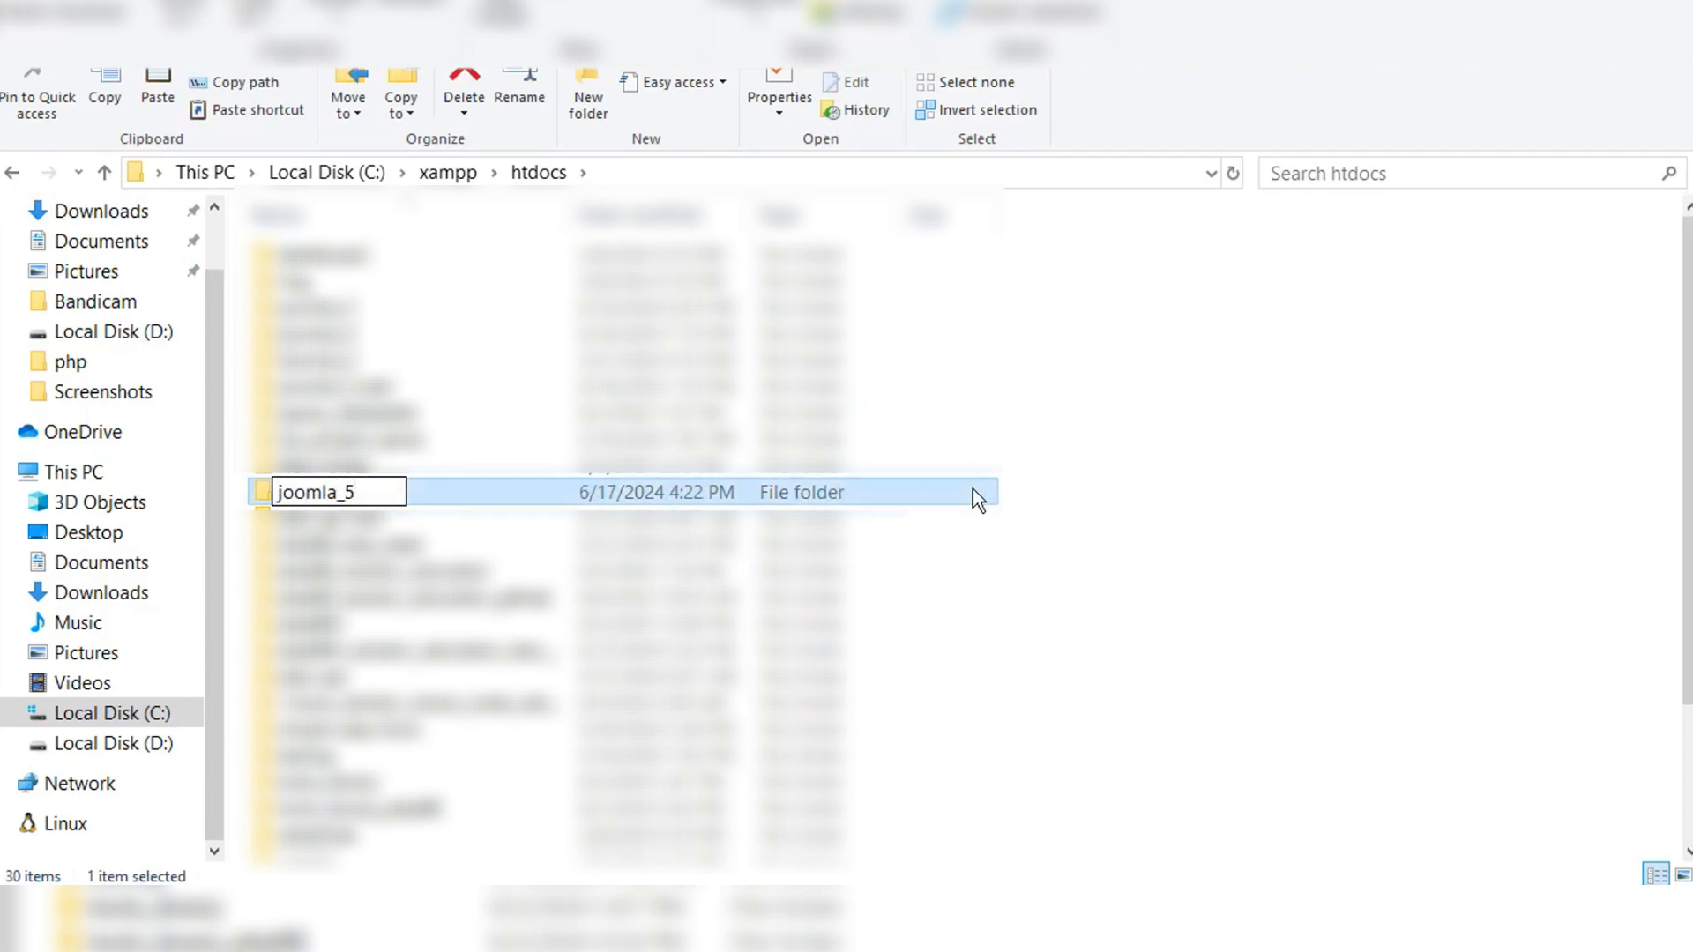
type("_testing")
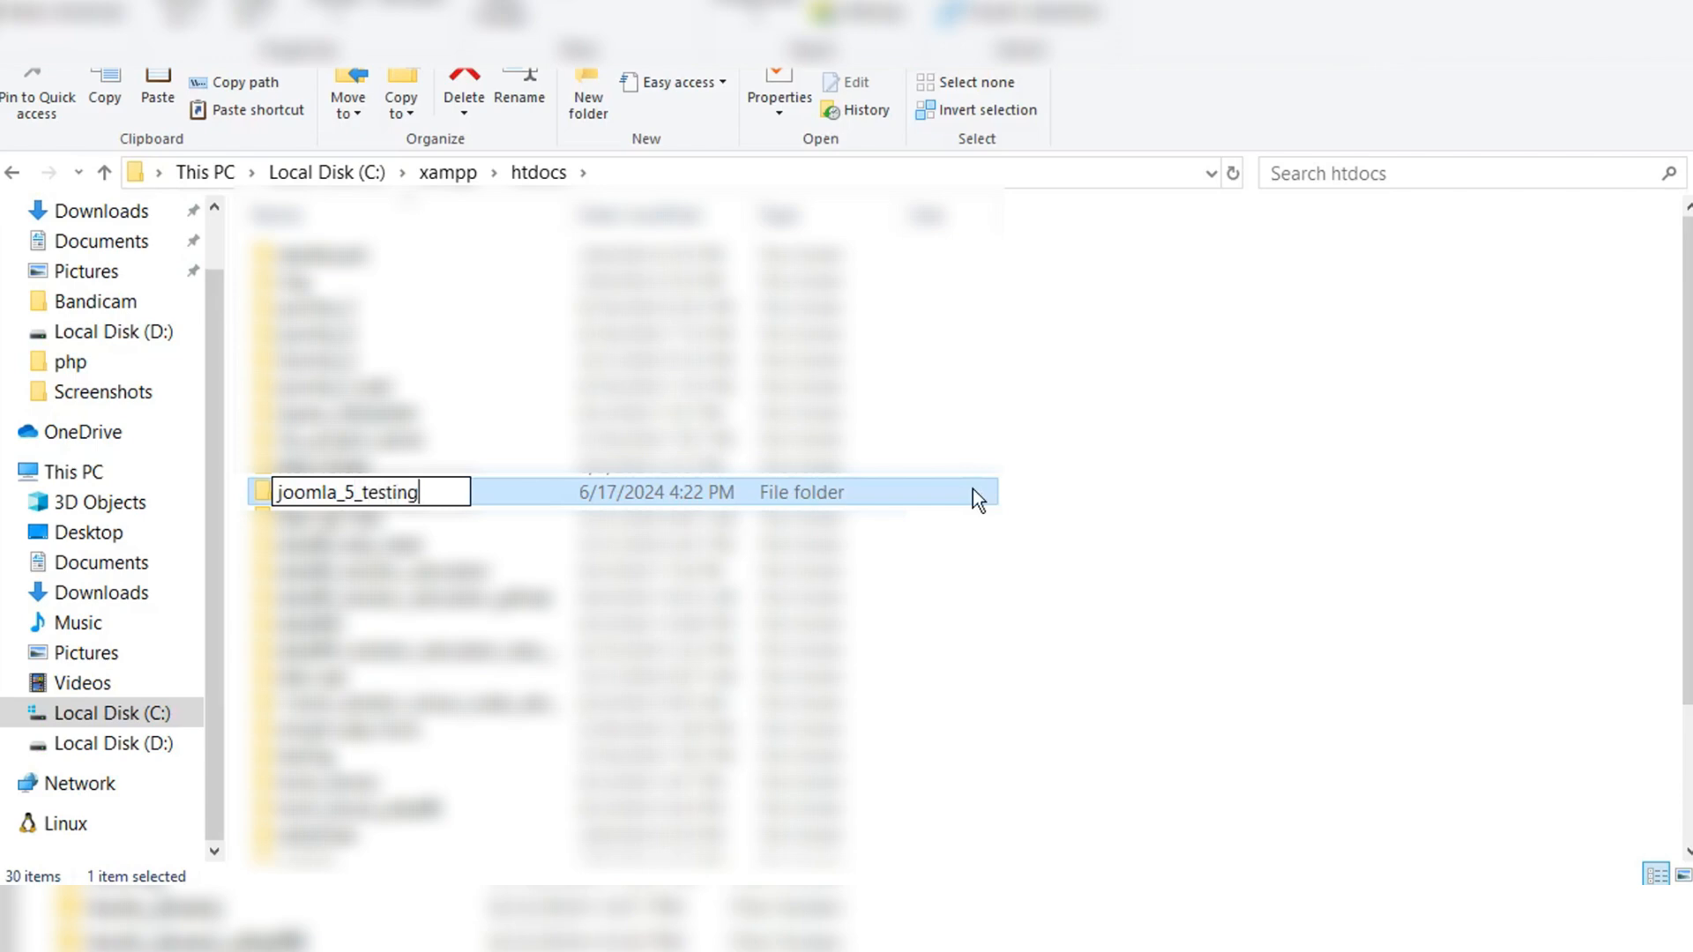
key("Return")
key("Return")
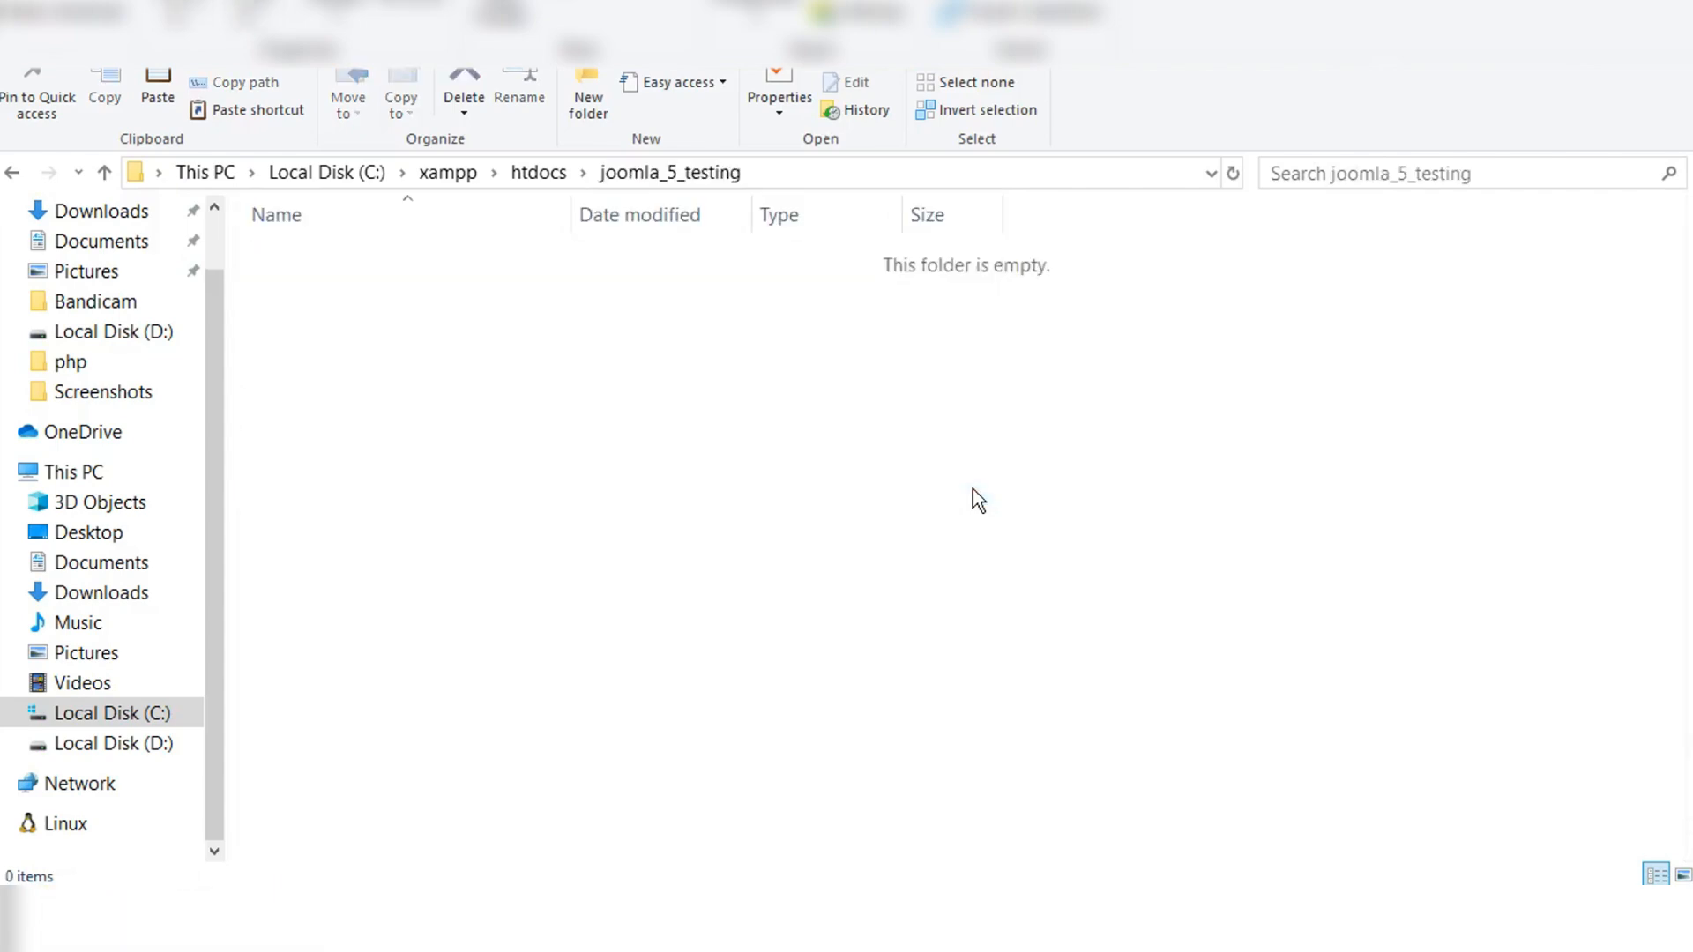
Step: Paste the copied Joomla archive into the joomla_5_testing folder and extract its contents directly there
right_click(998, 522)
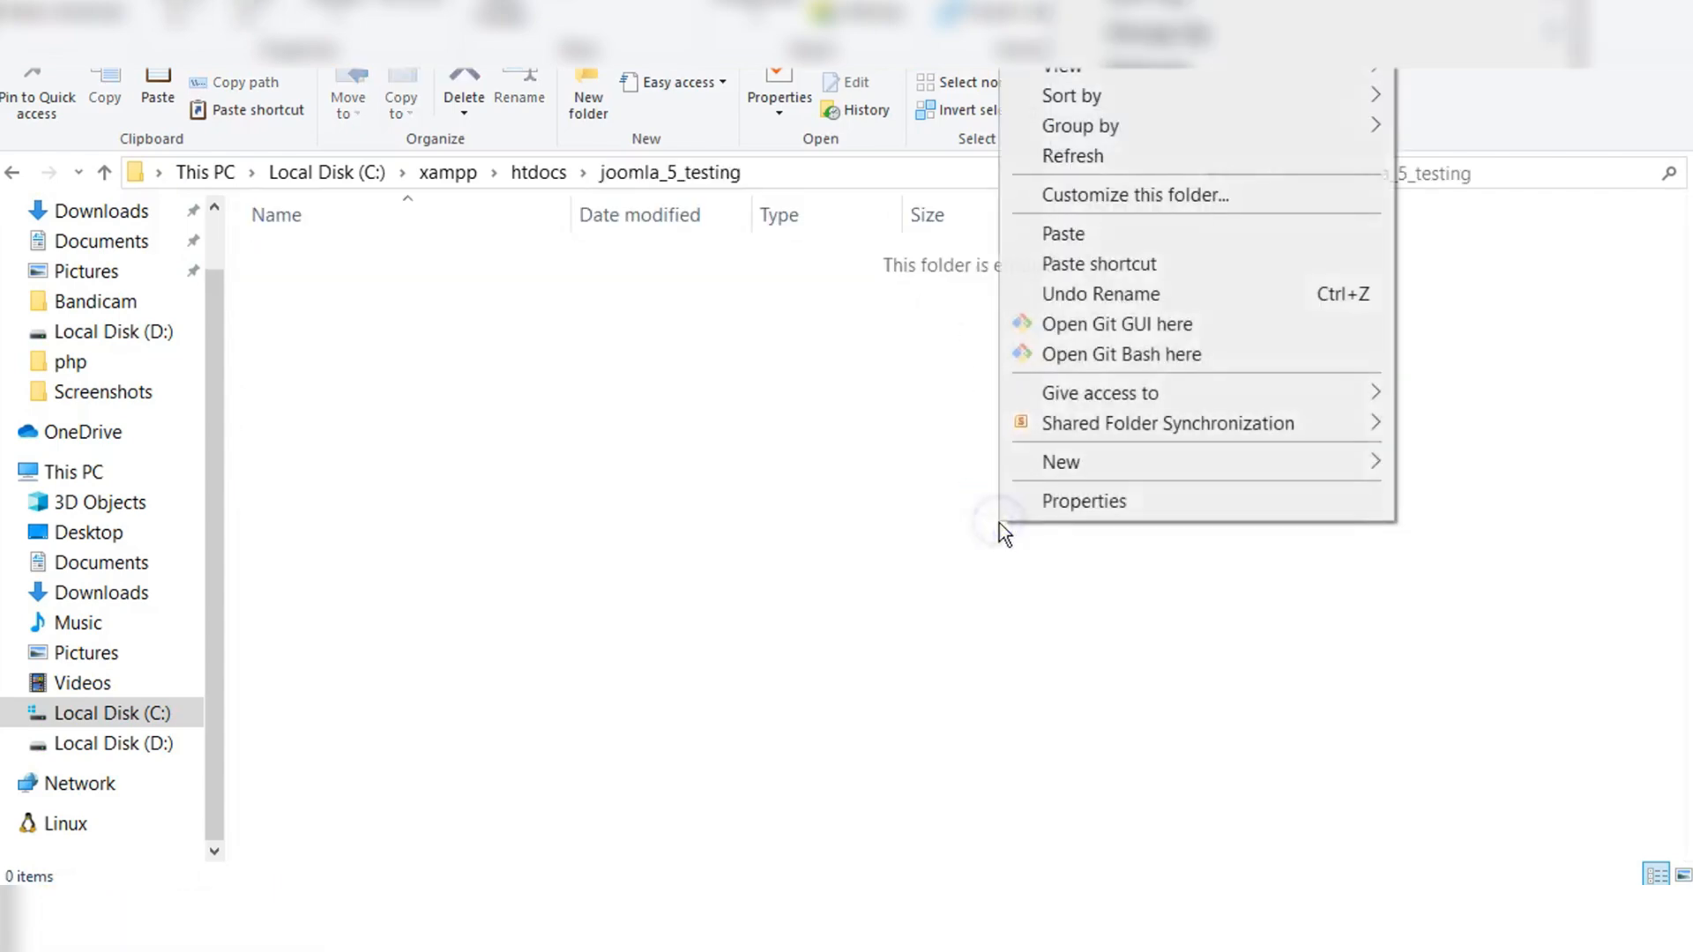
left_click(1127, 233)
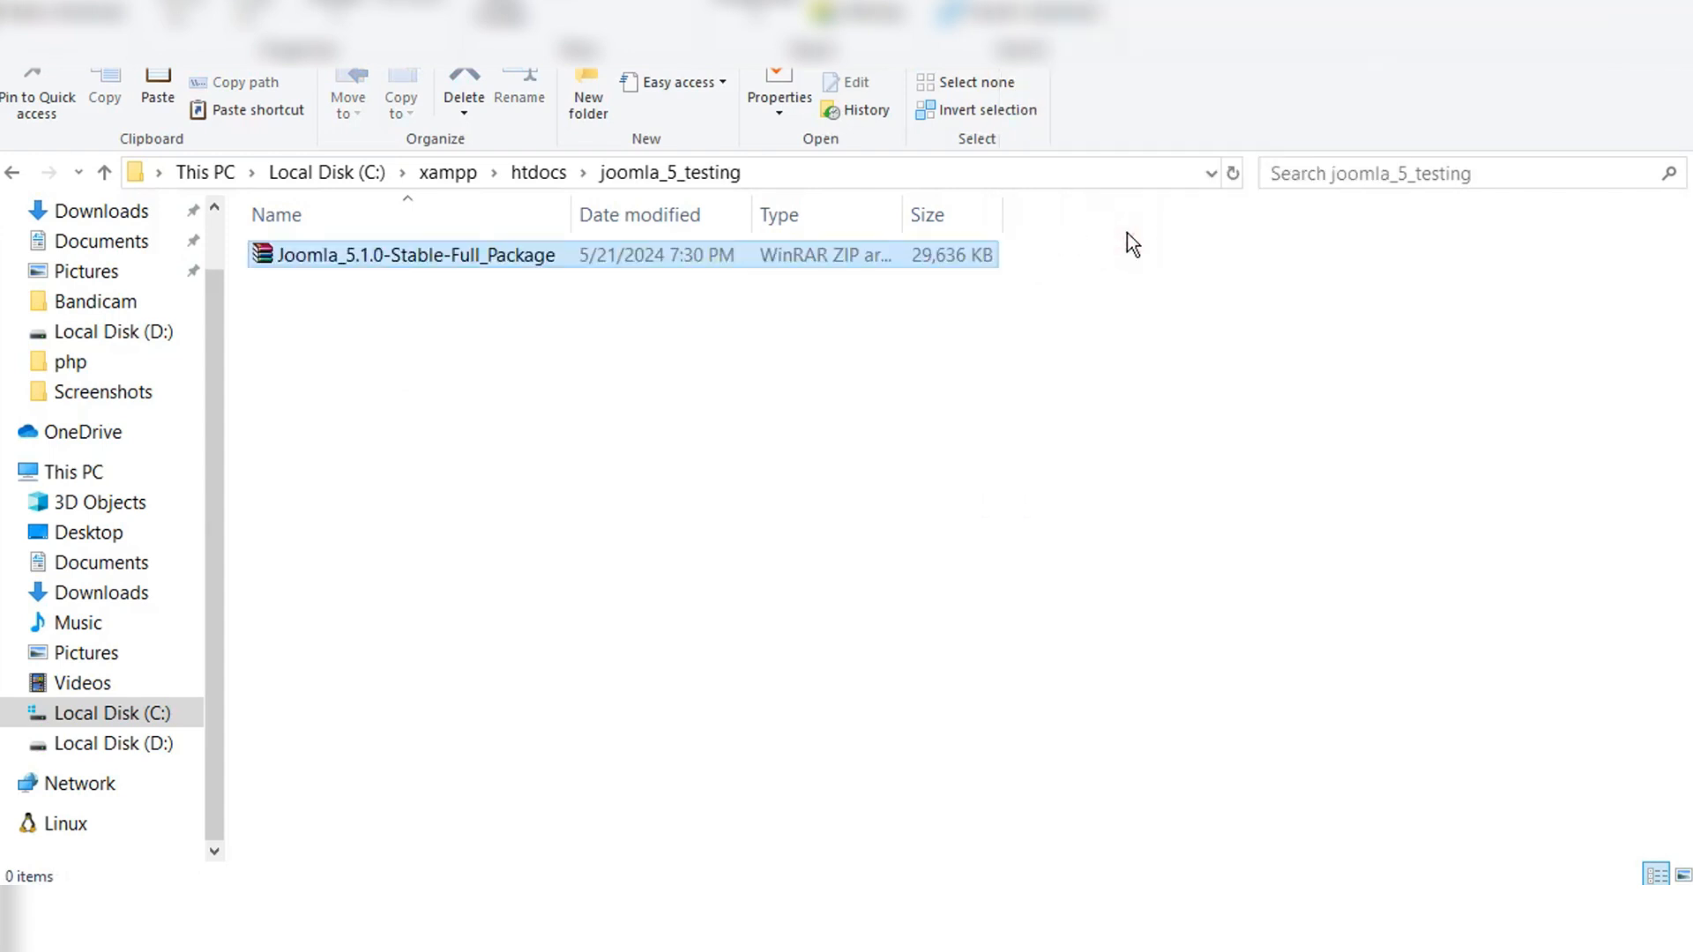
right_click(452, 254)
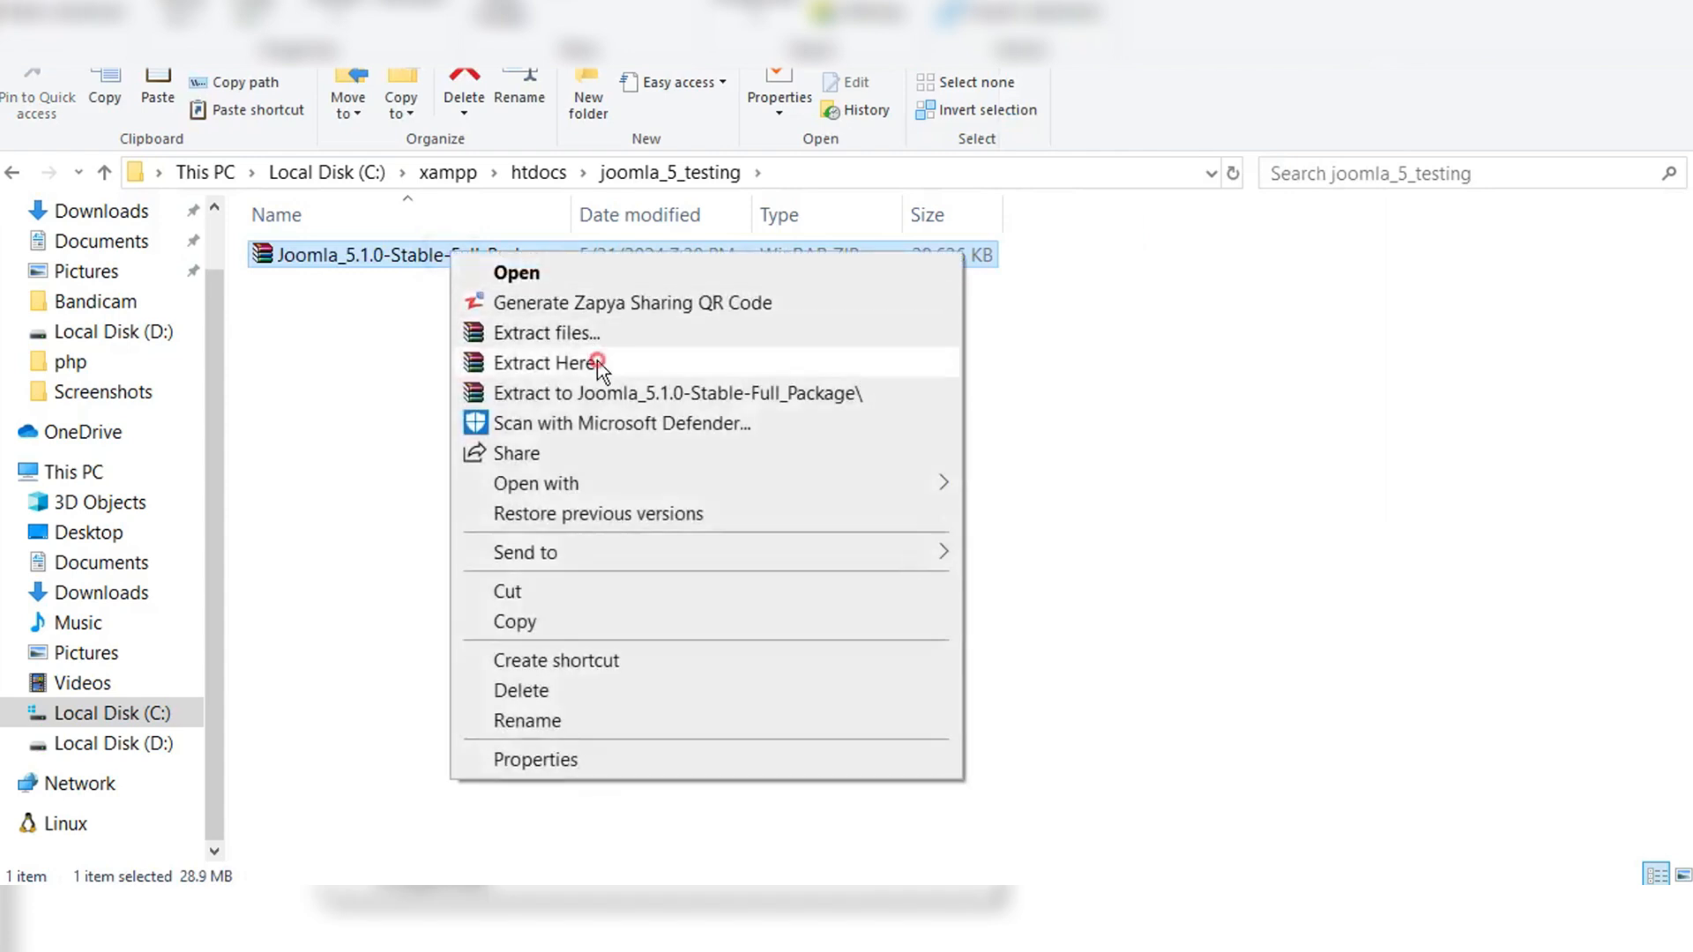
left_click(596, 362)
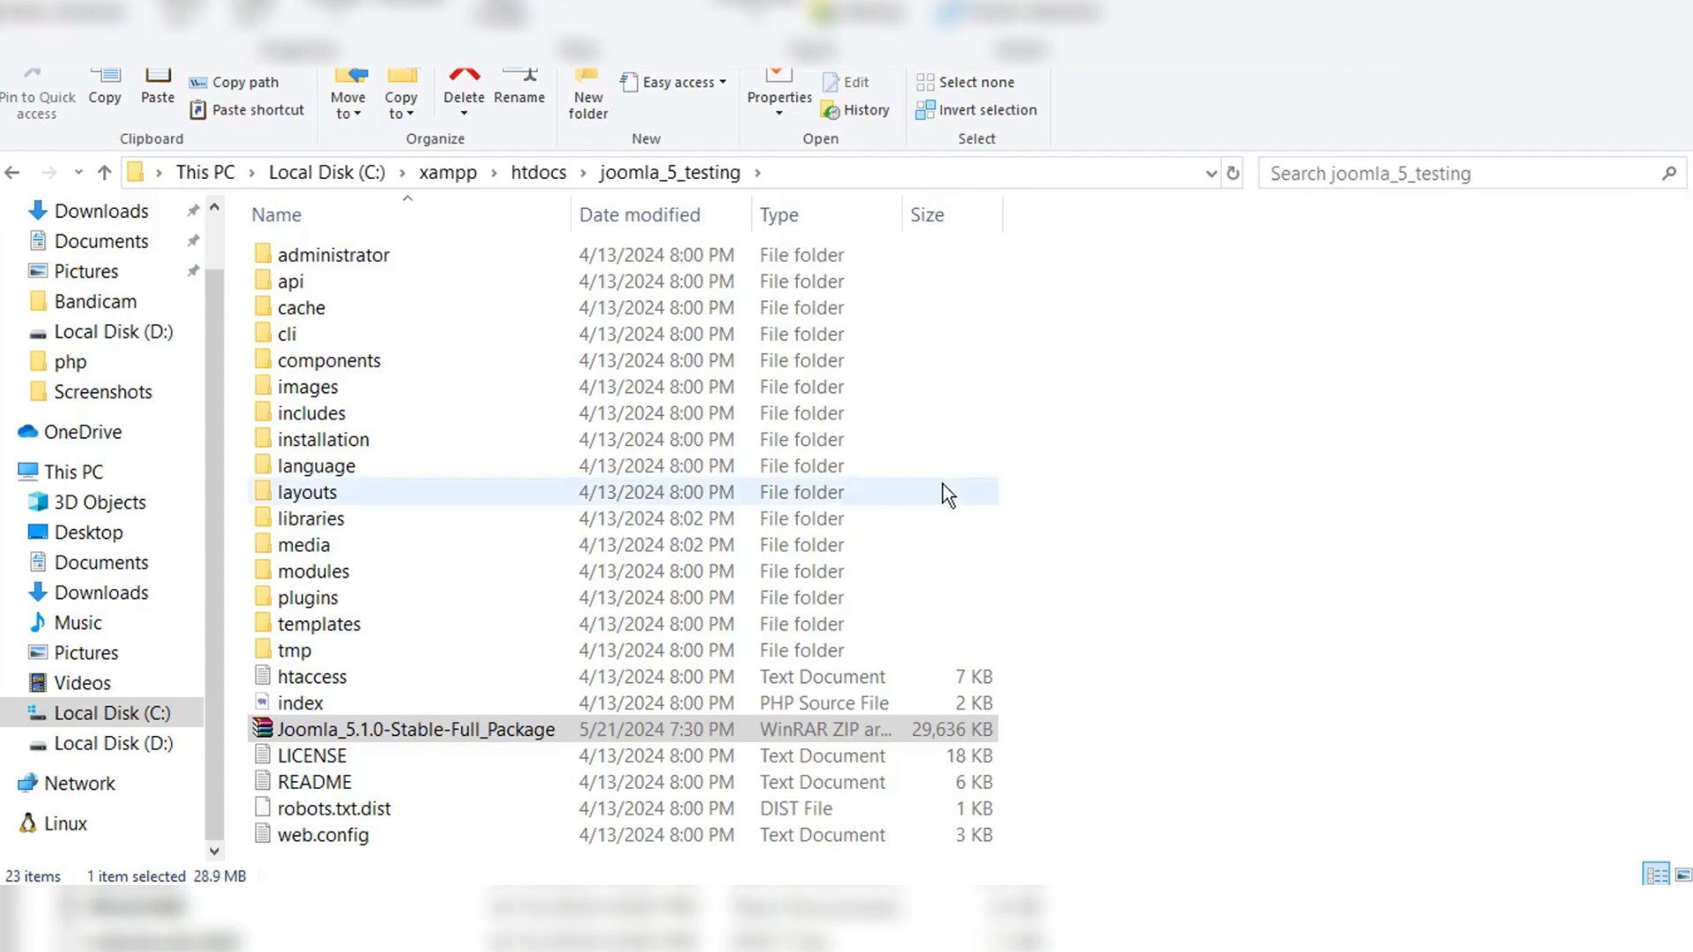
Step: Switch to Chrome and bring up the phpMyAdmin page
left_click(1244, 499)
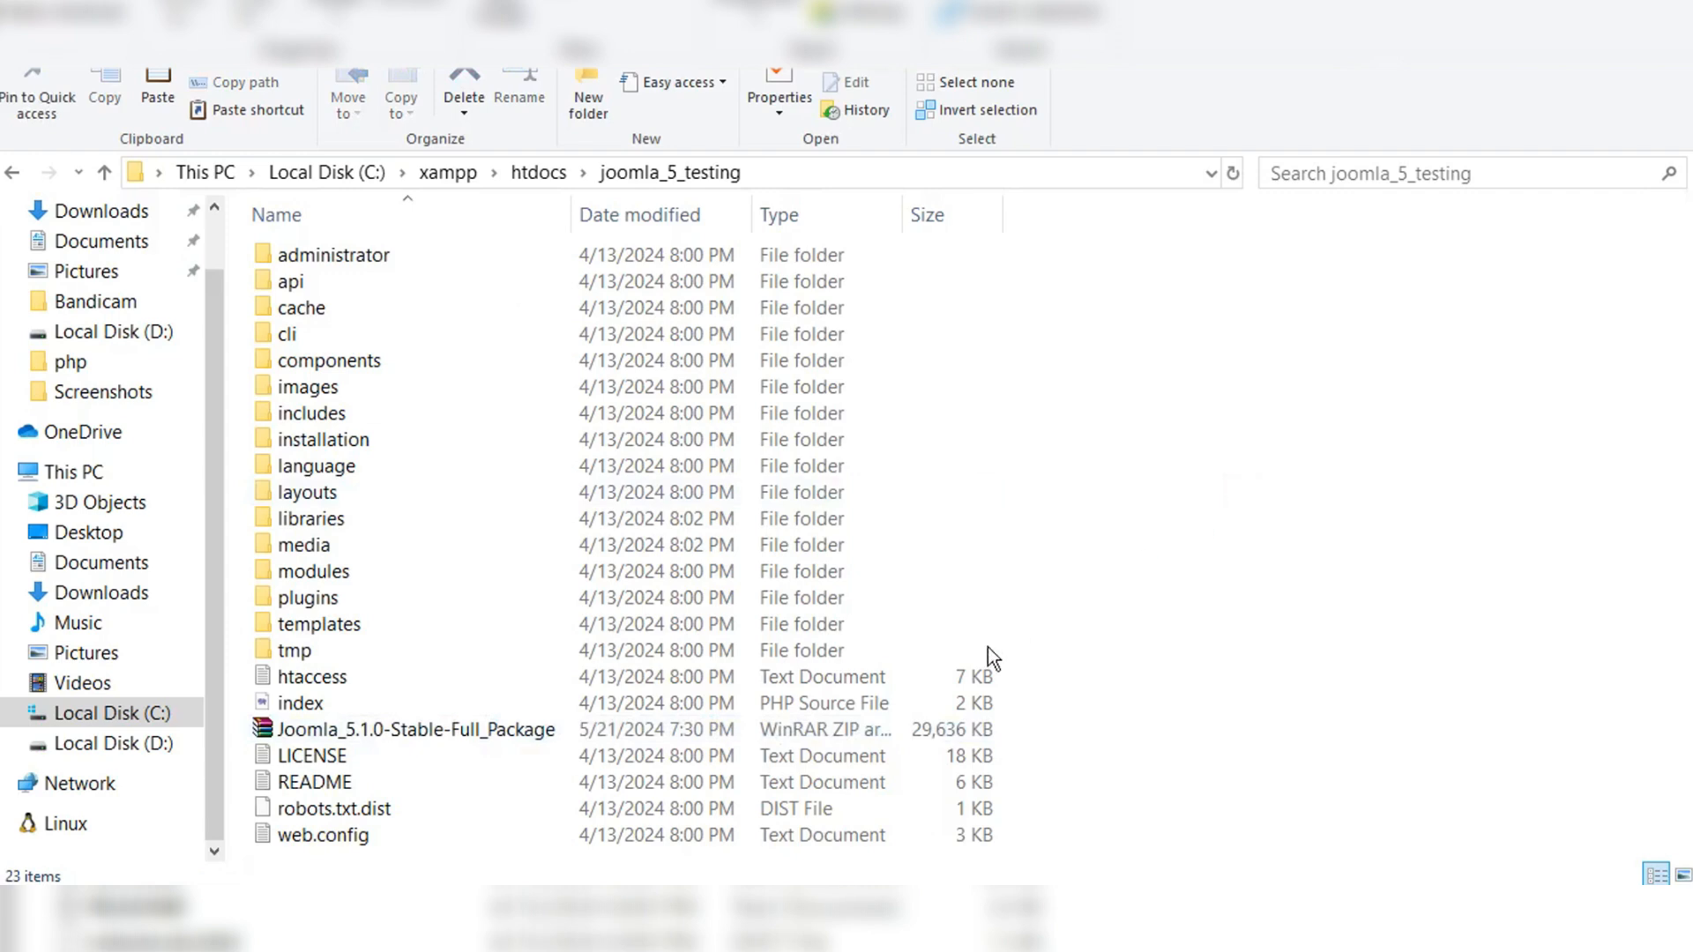
left_click(873, 922)
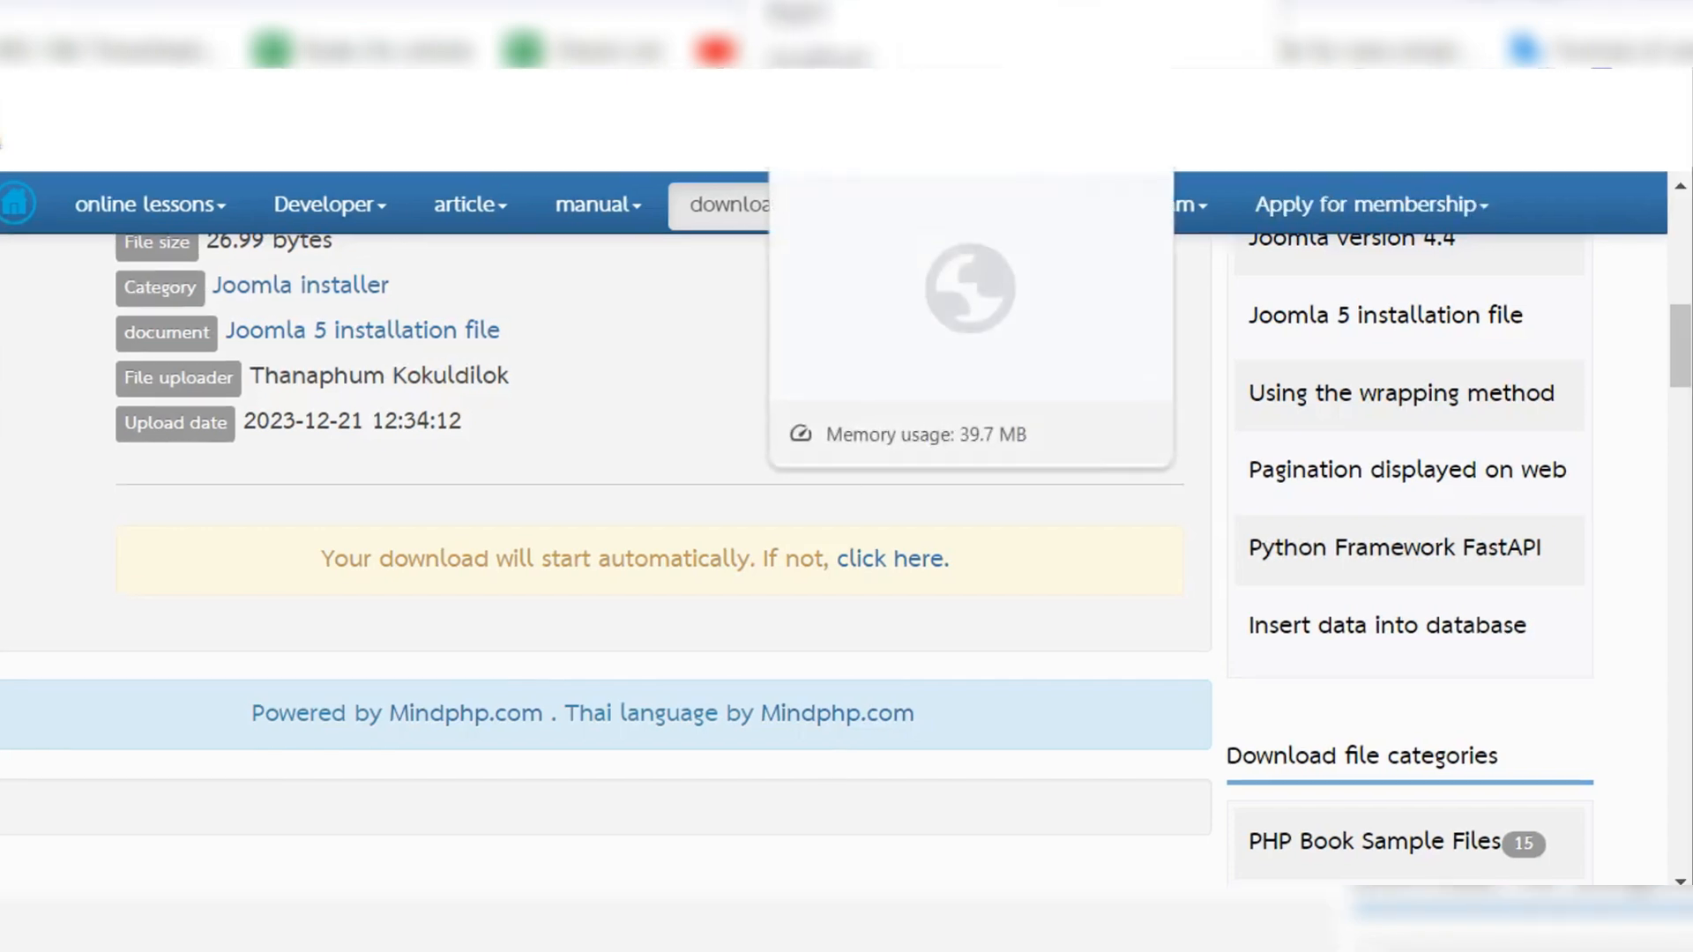
left_click(1005, 49)
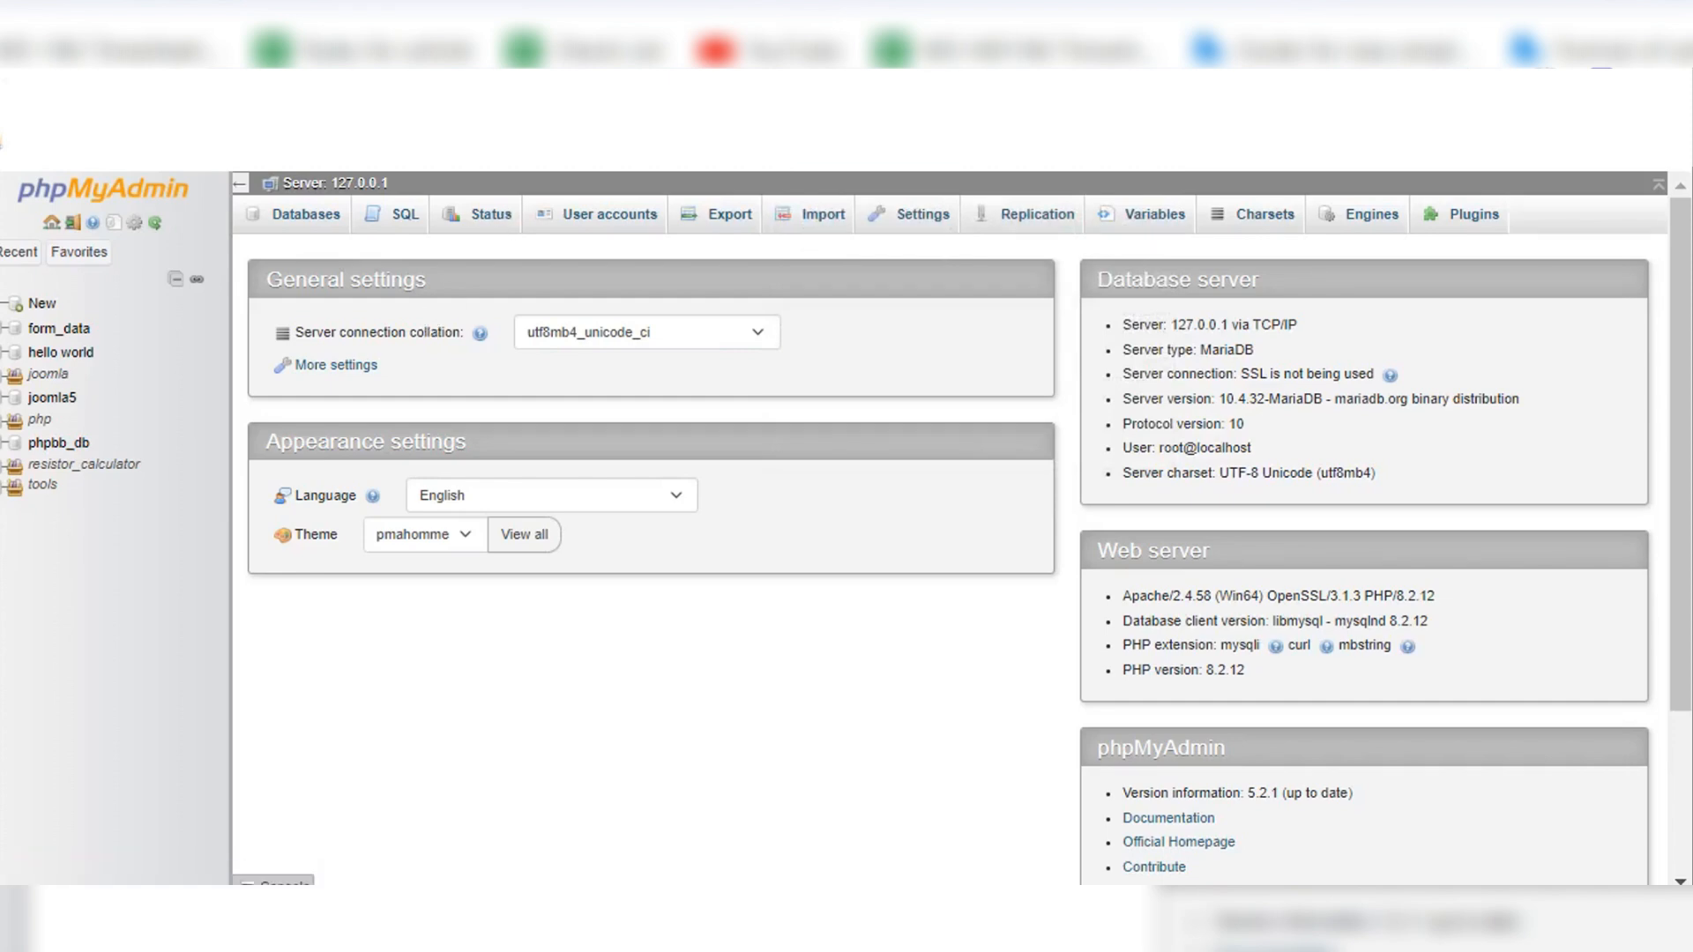
Step: Enter the address localhost/joomla_5_testing in a new browser tab
key("ctrl+t")
type("l")
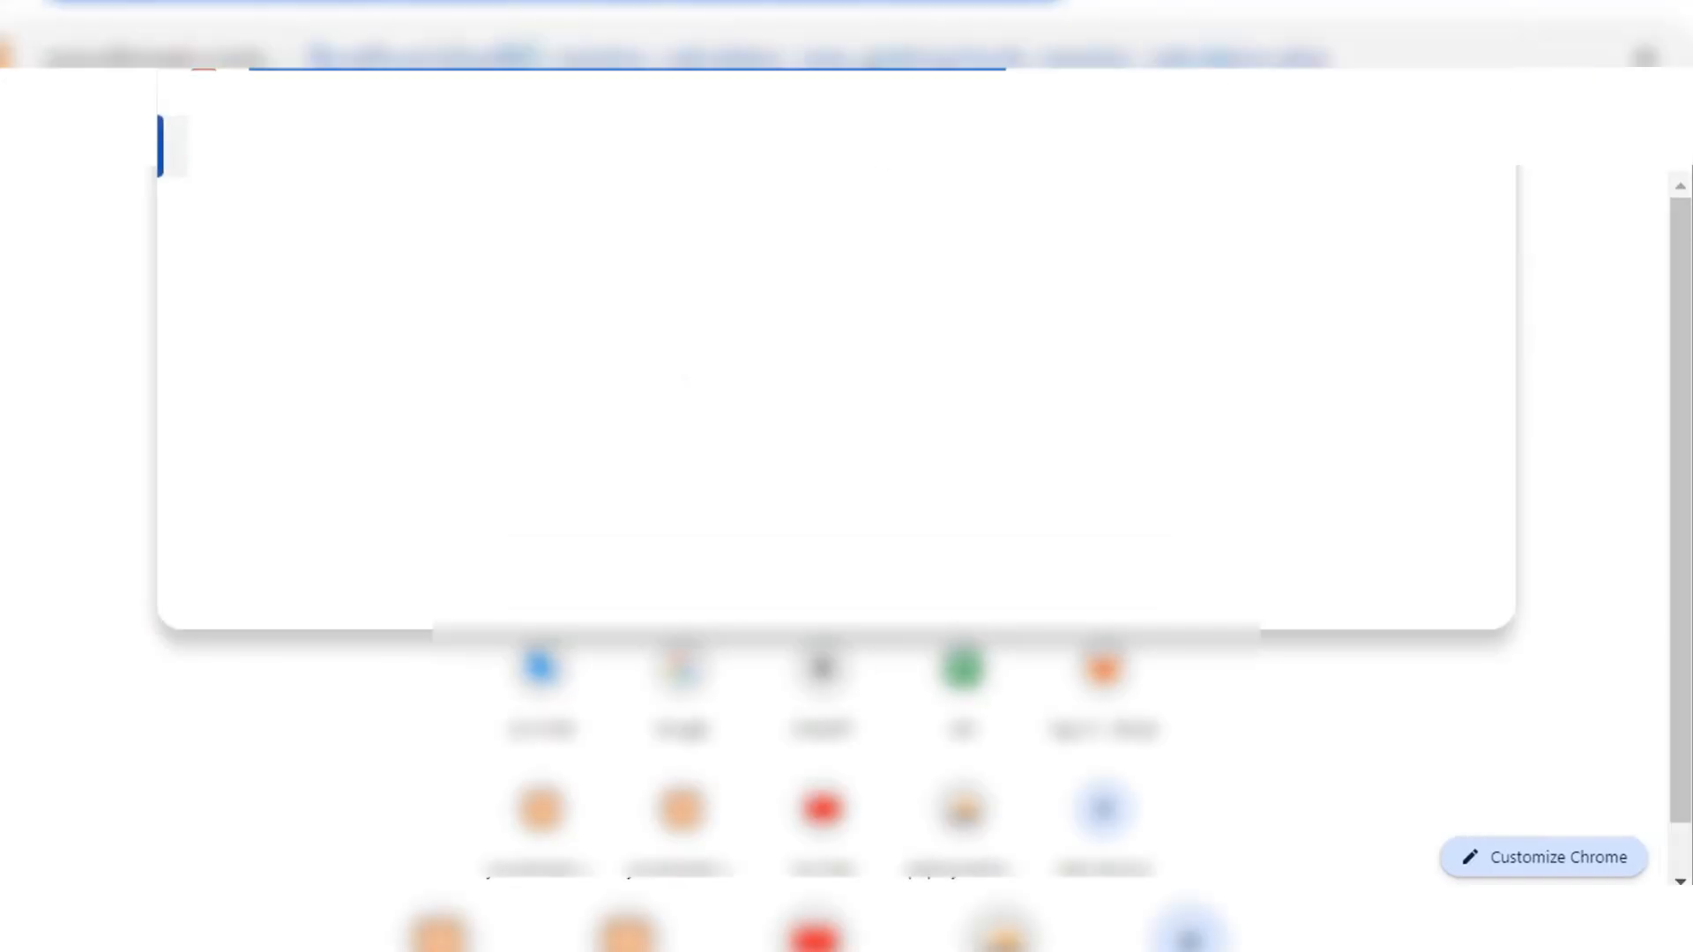
type("ocalhost")
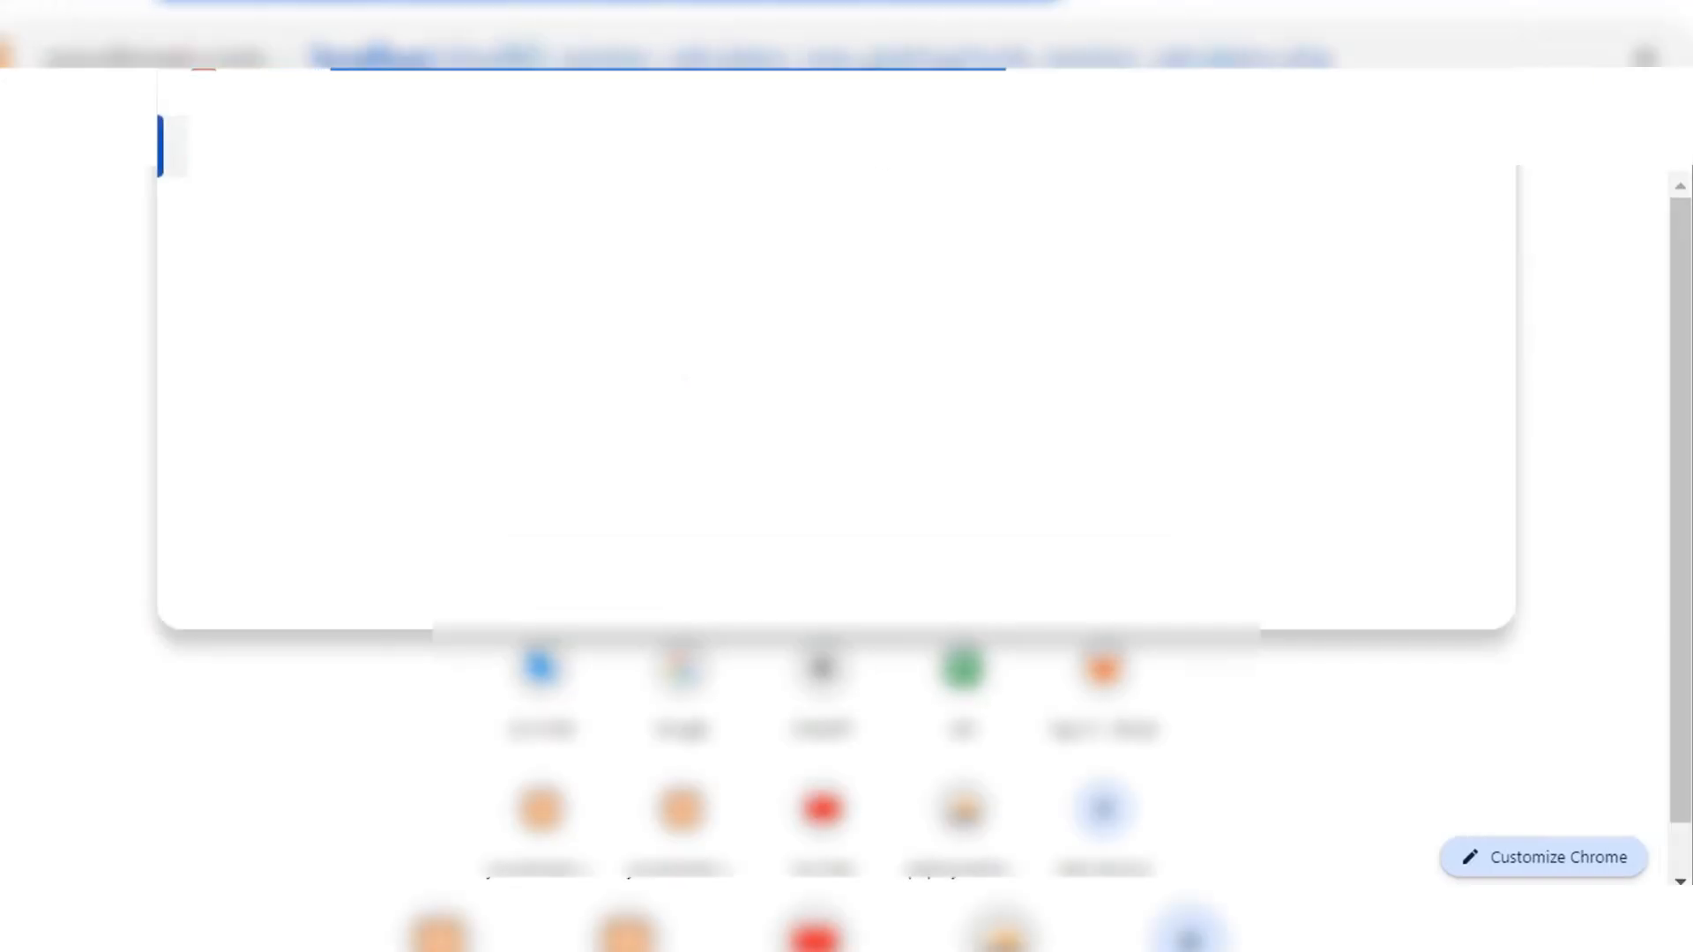
type("/php")
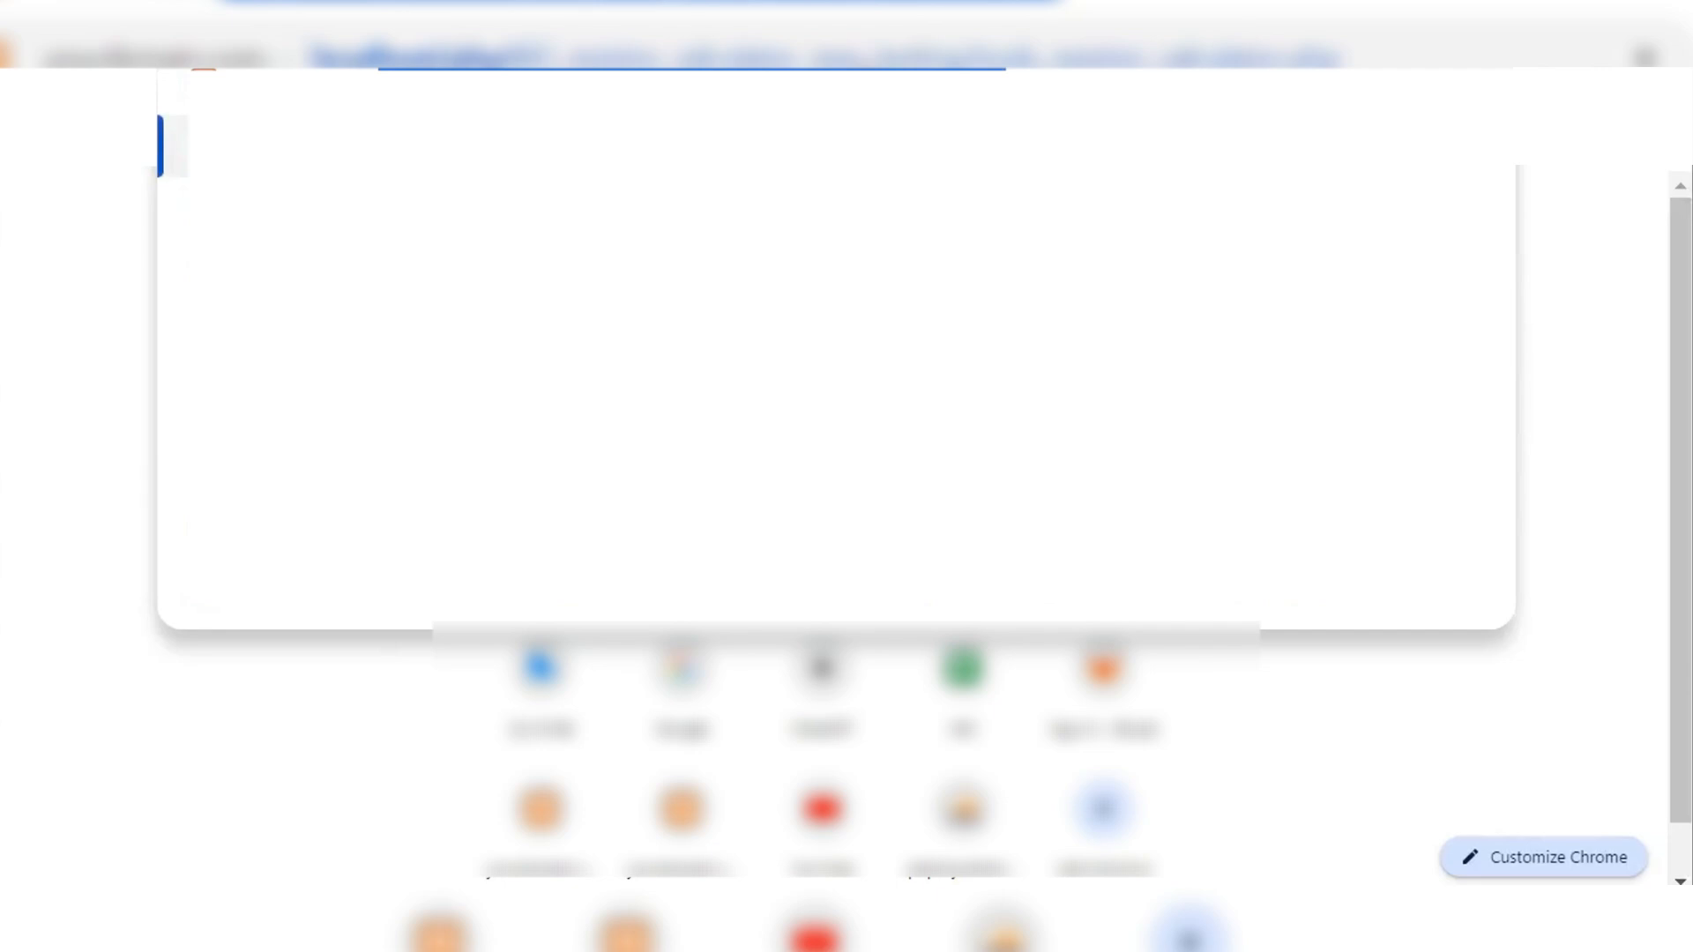
key("BackSpace")
key("BackSpace")
key("BackSpace")
key("BackSpace")
type("joom")
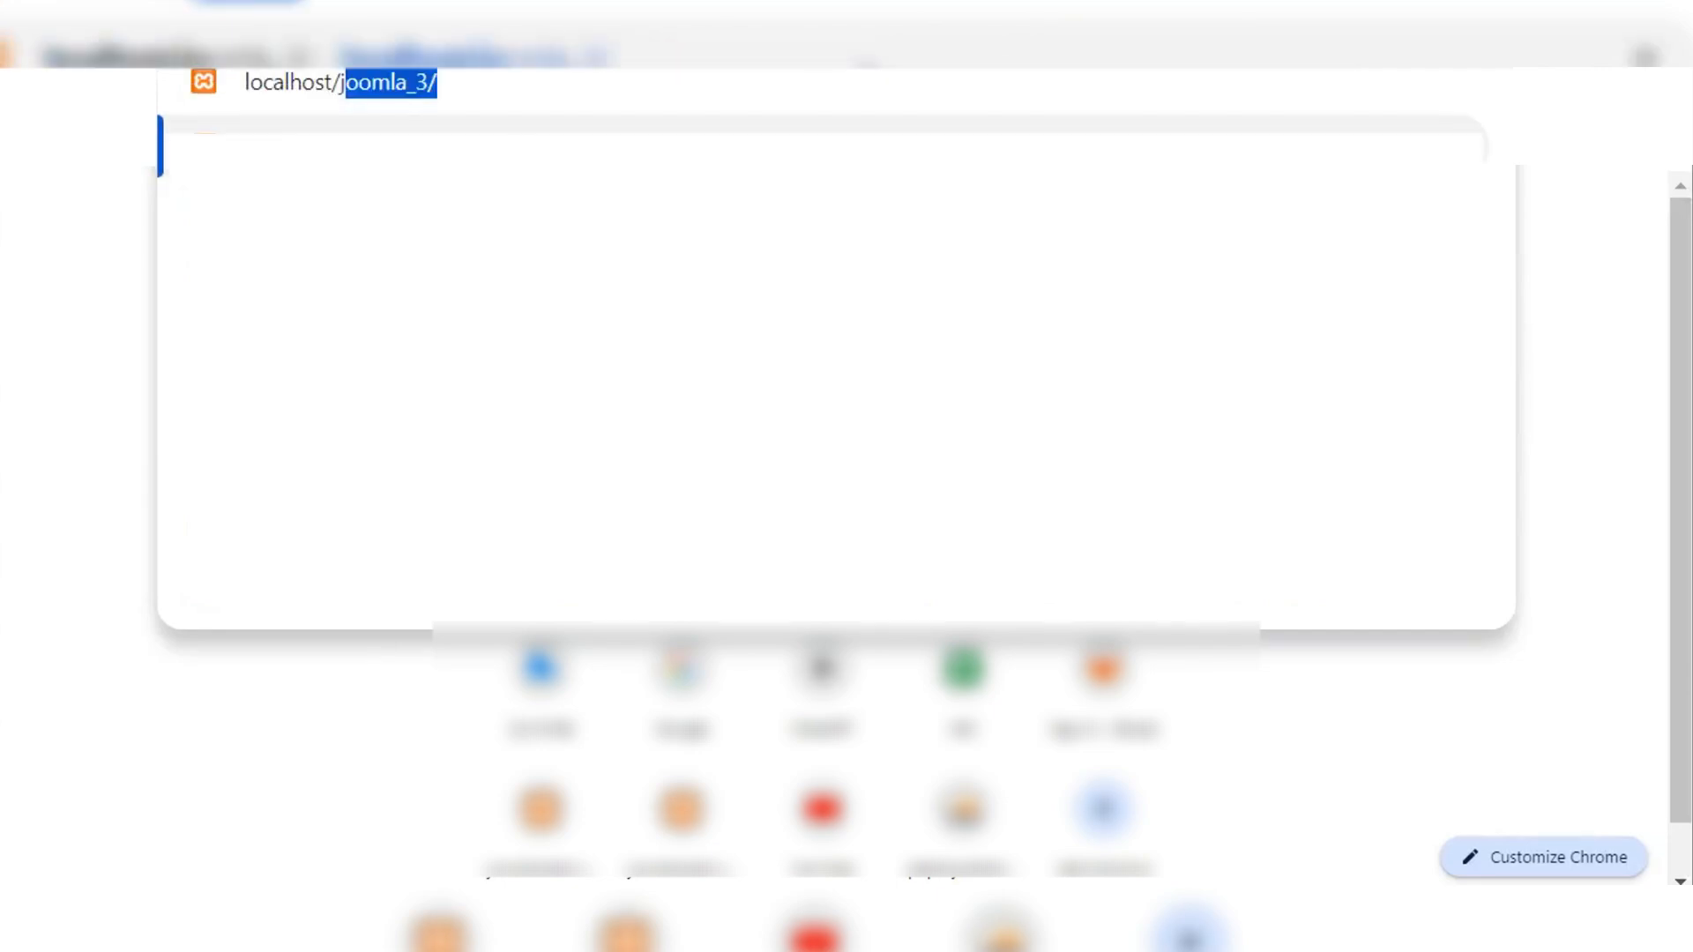
type("la_")
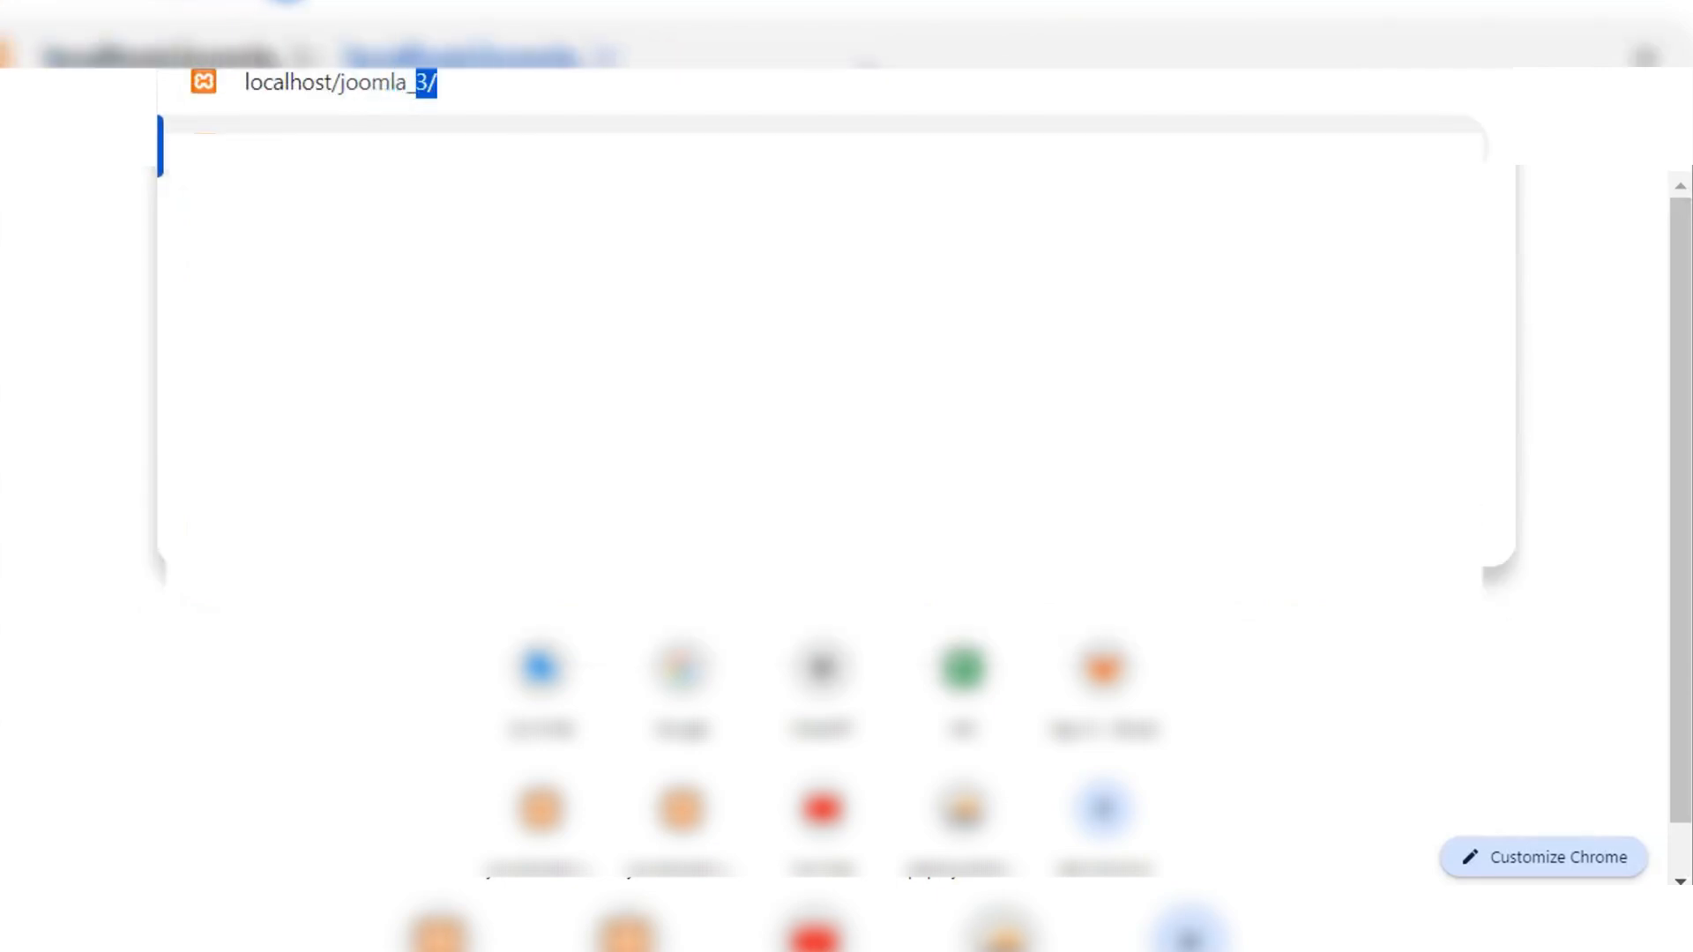
type("5_testing")
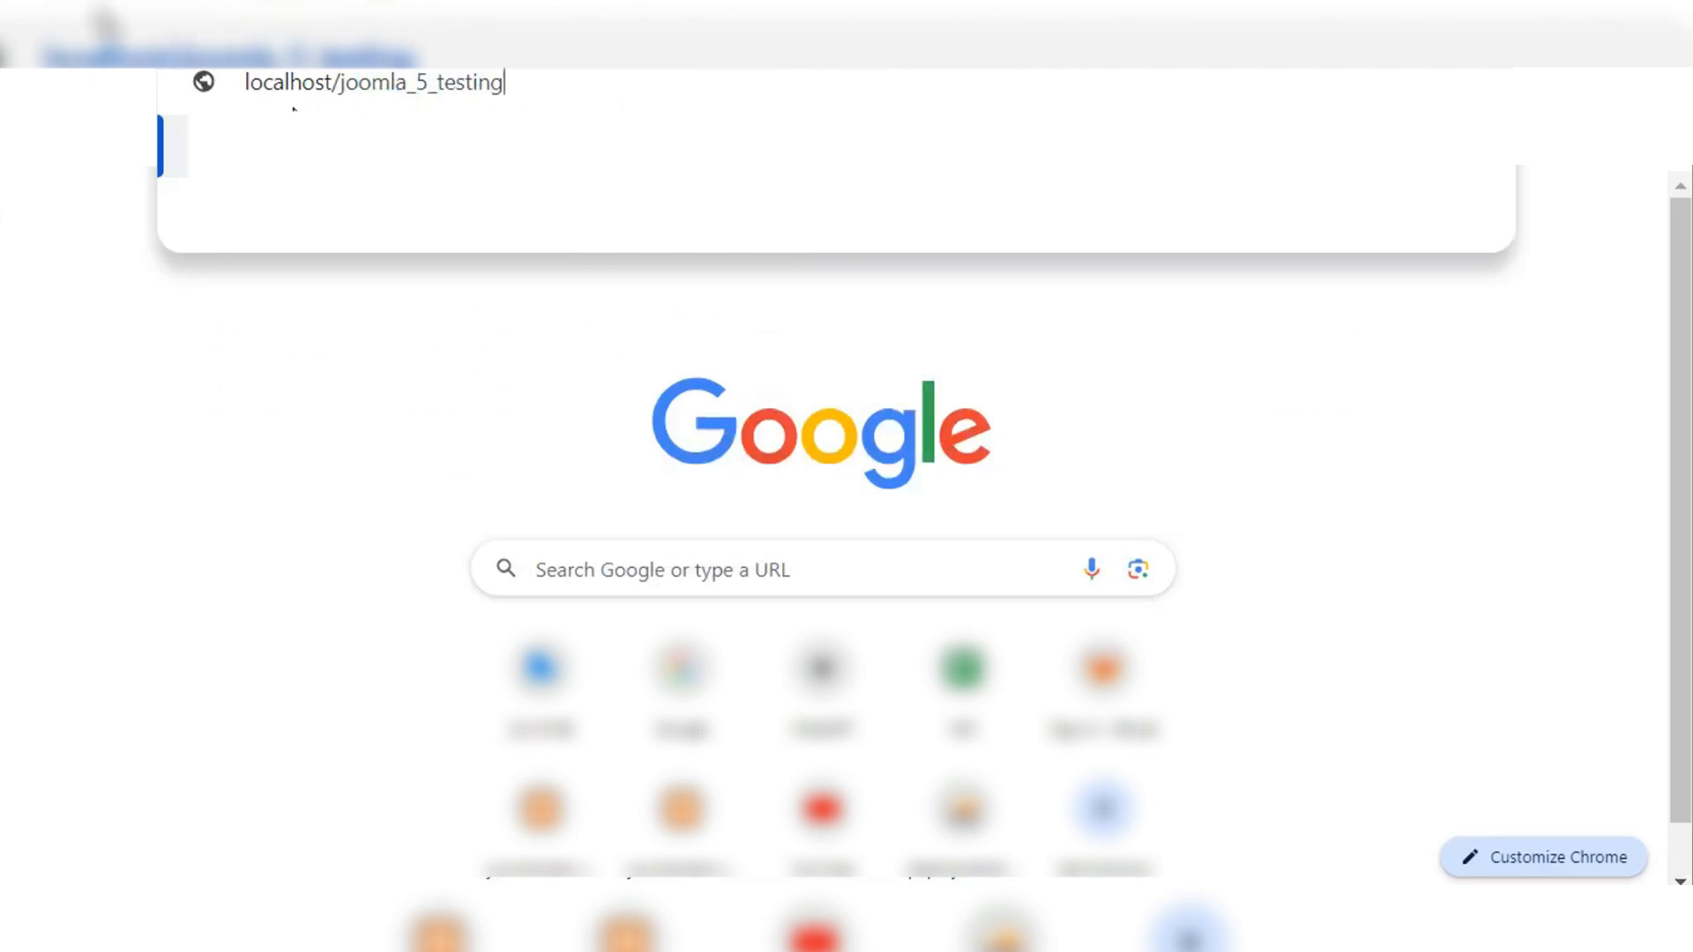
Step: Compare the address with the joomla_5_testing folder path in File Explorer, and return to Chrome to load the Joomla installer
left_click_drag(245, 89, 525, 83)
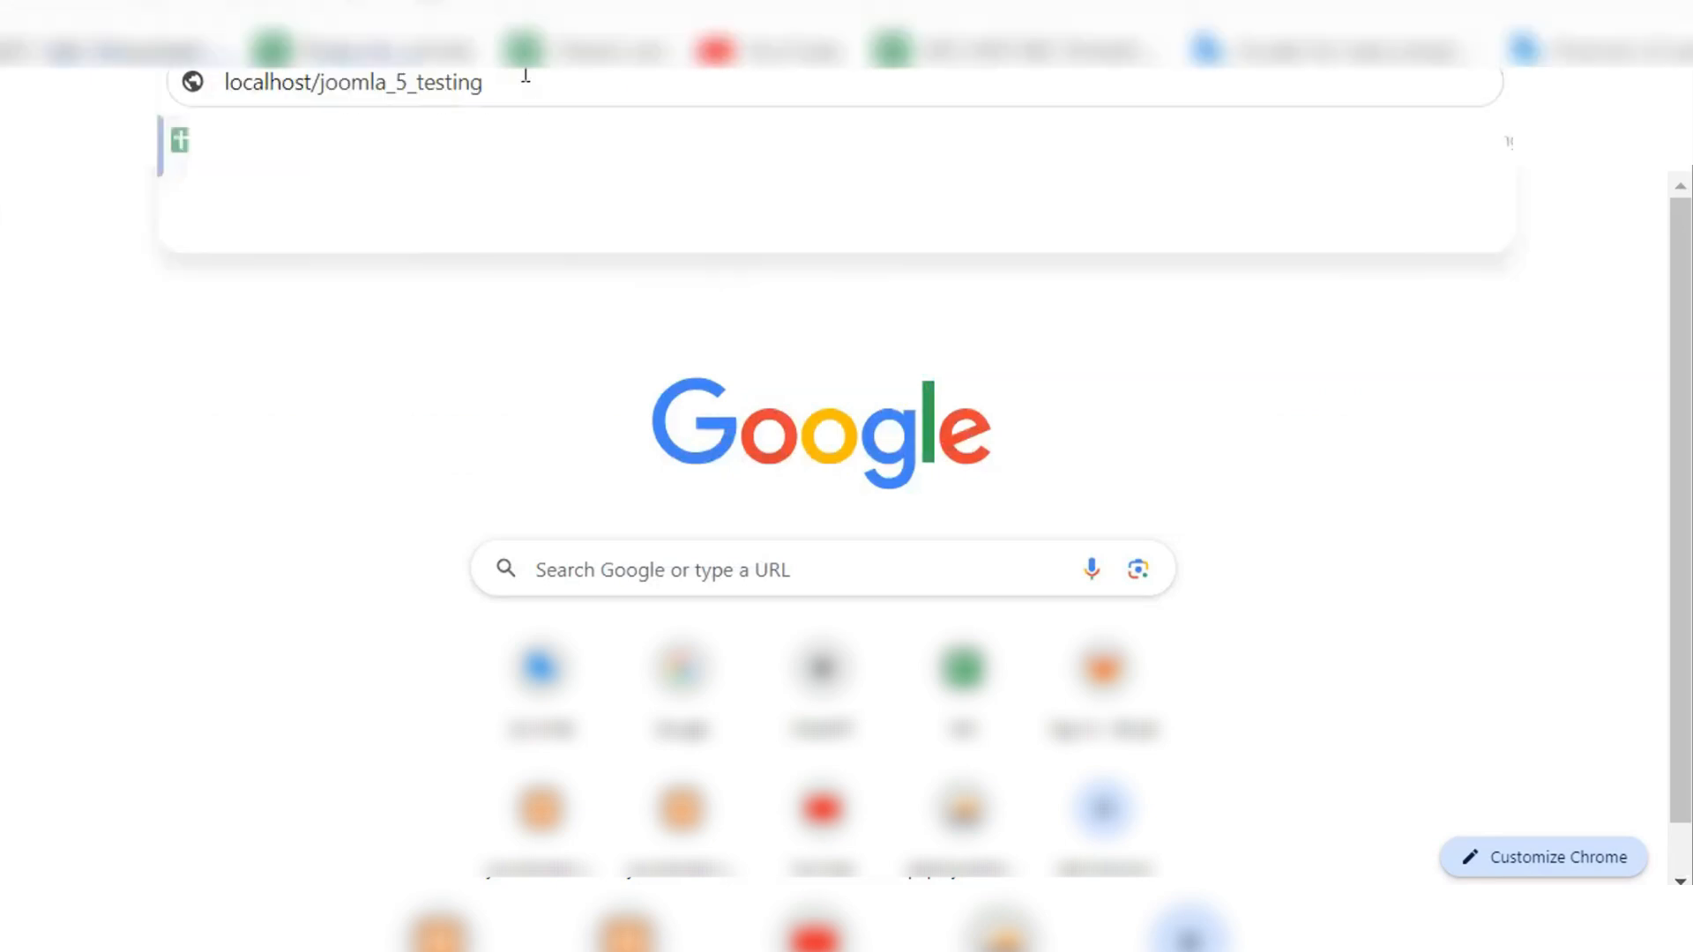
key("alt+Tab")
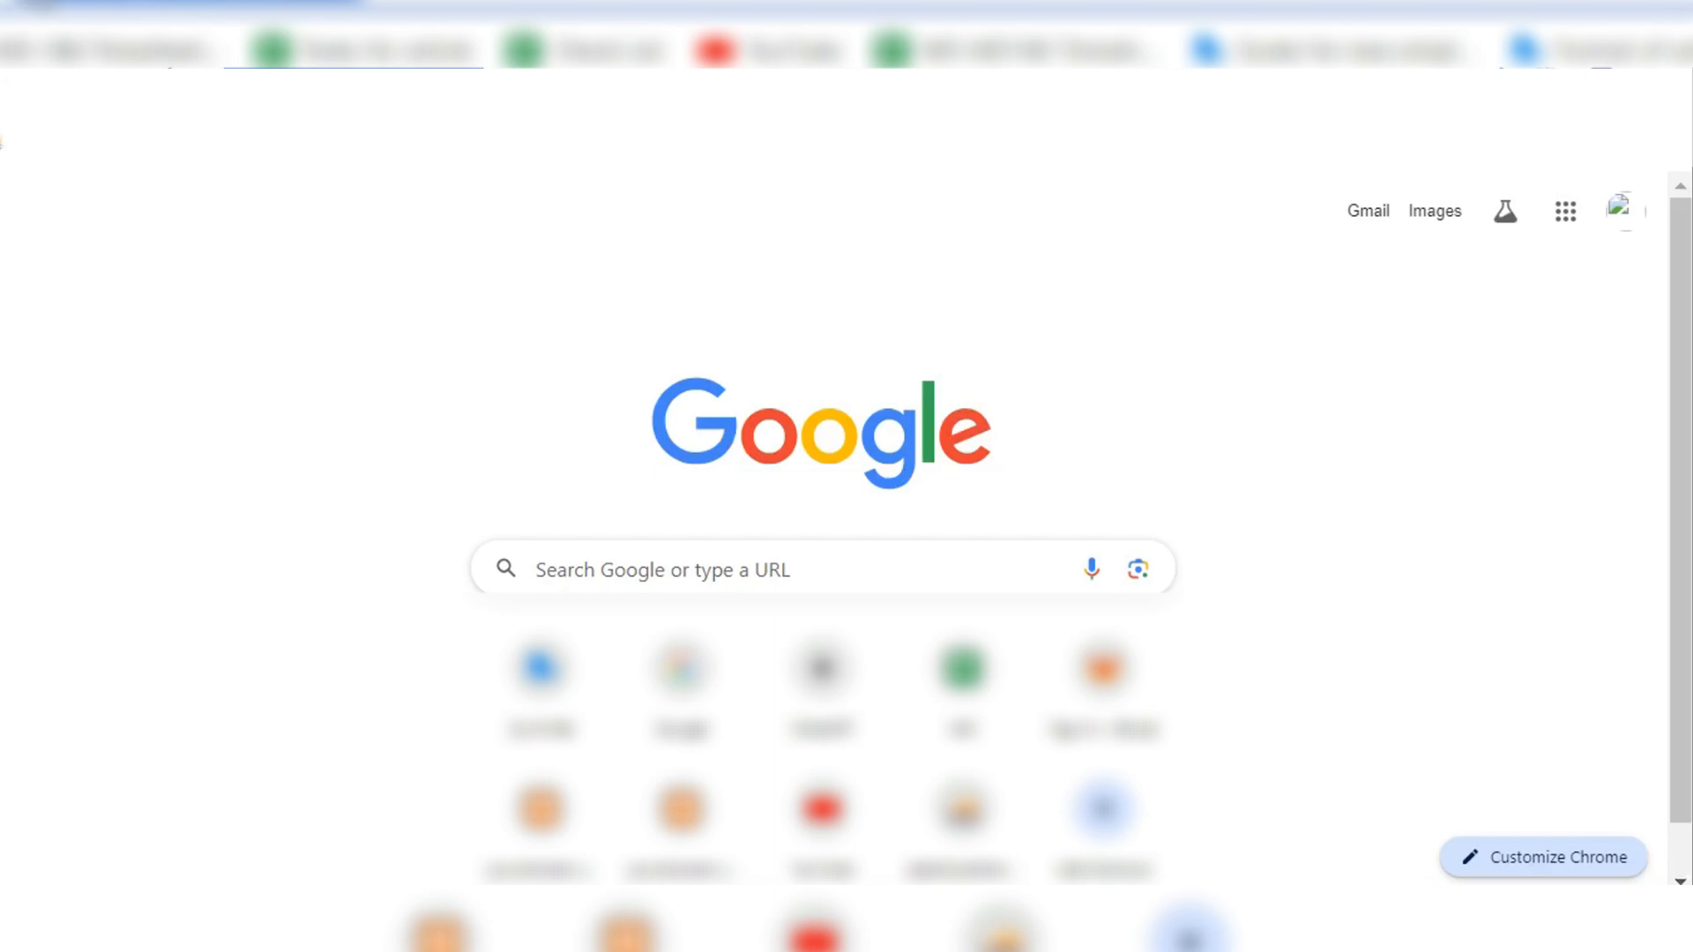
key("alt+Tab")
key("alt+Tab")
key("alt+Tab")
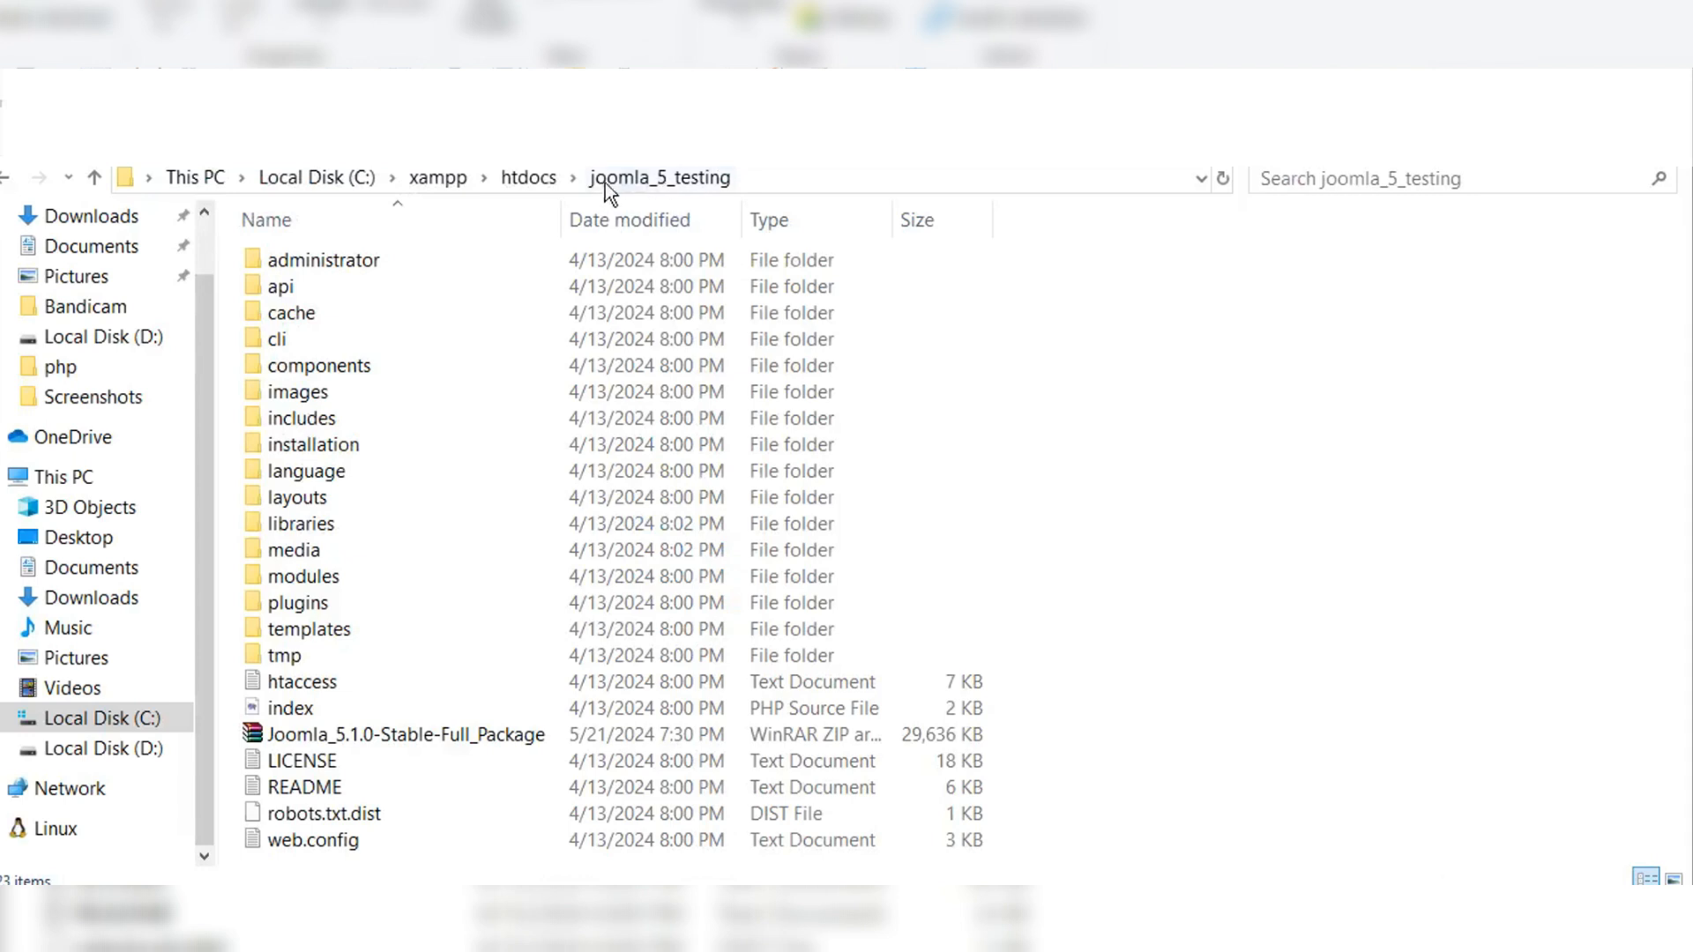
key("alt+Tab")
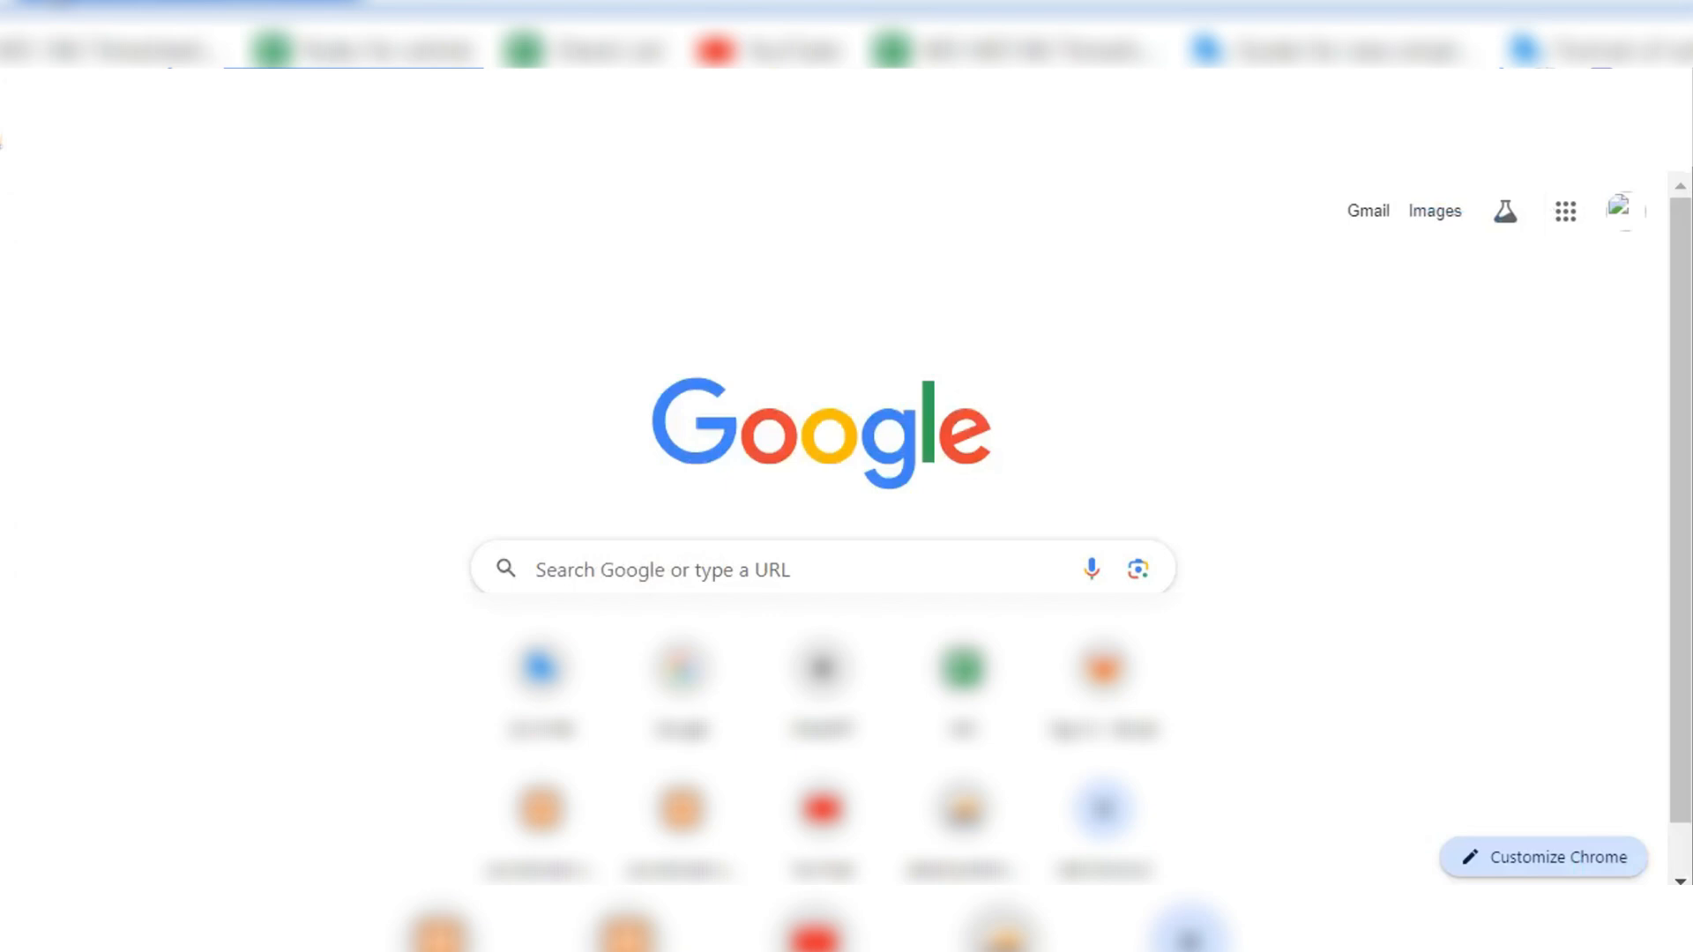
key("alt+Tab")
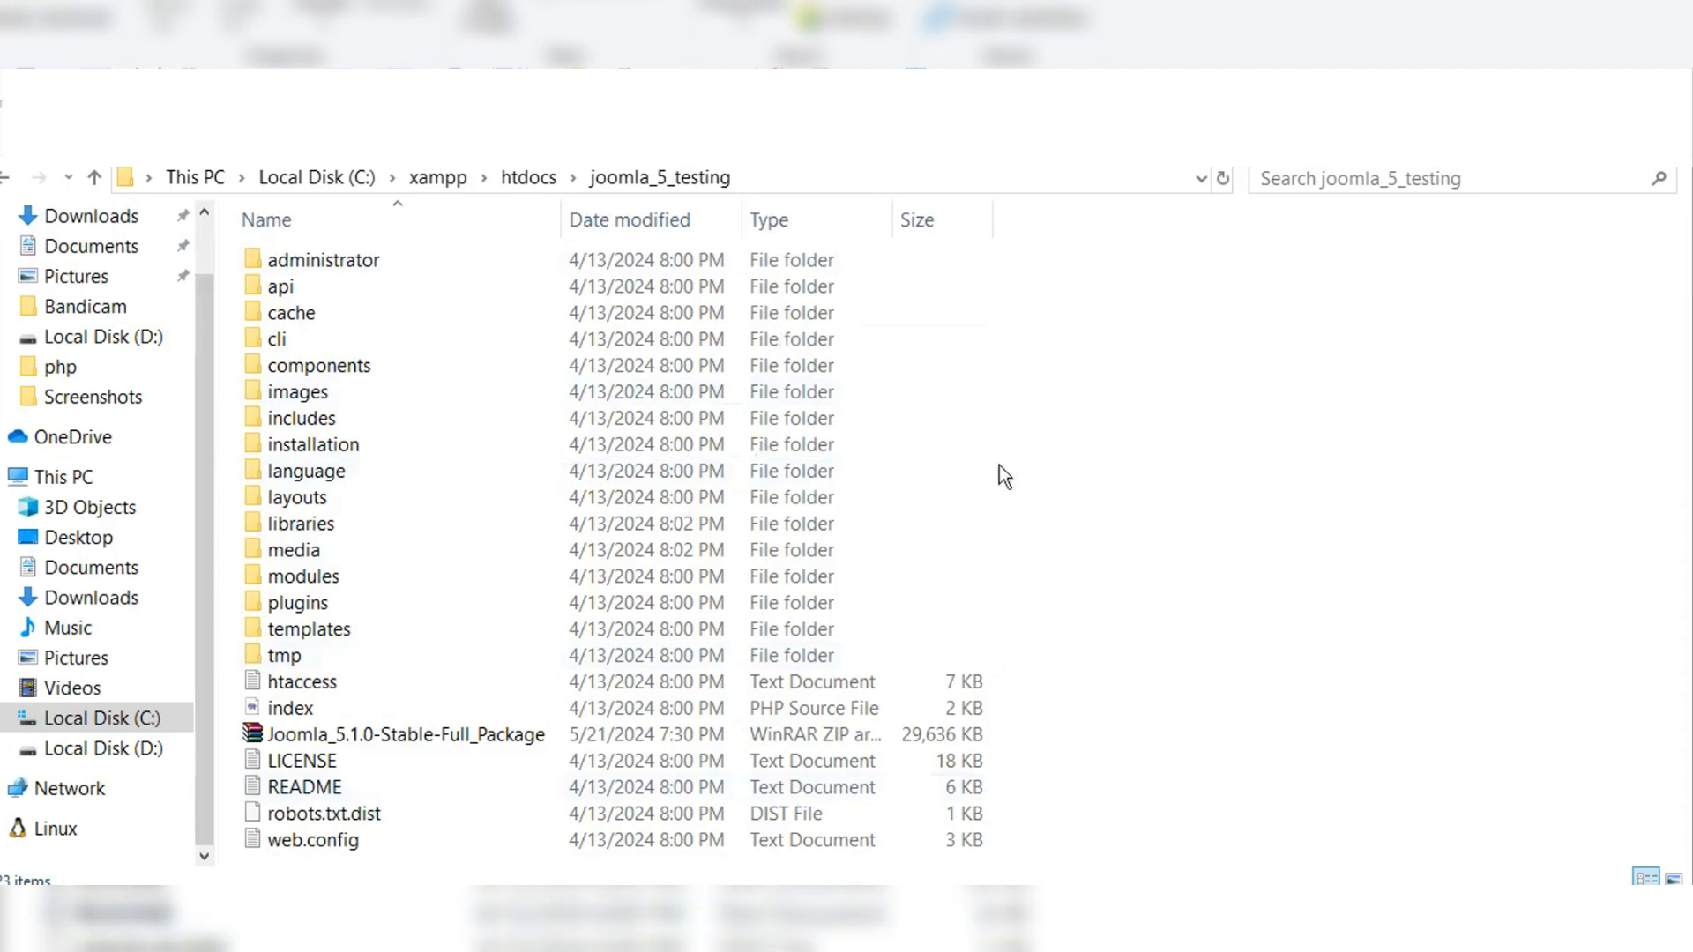
key("alt+Tab")
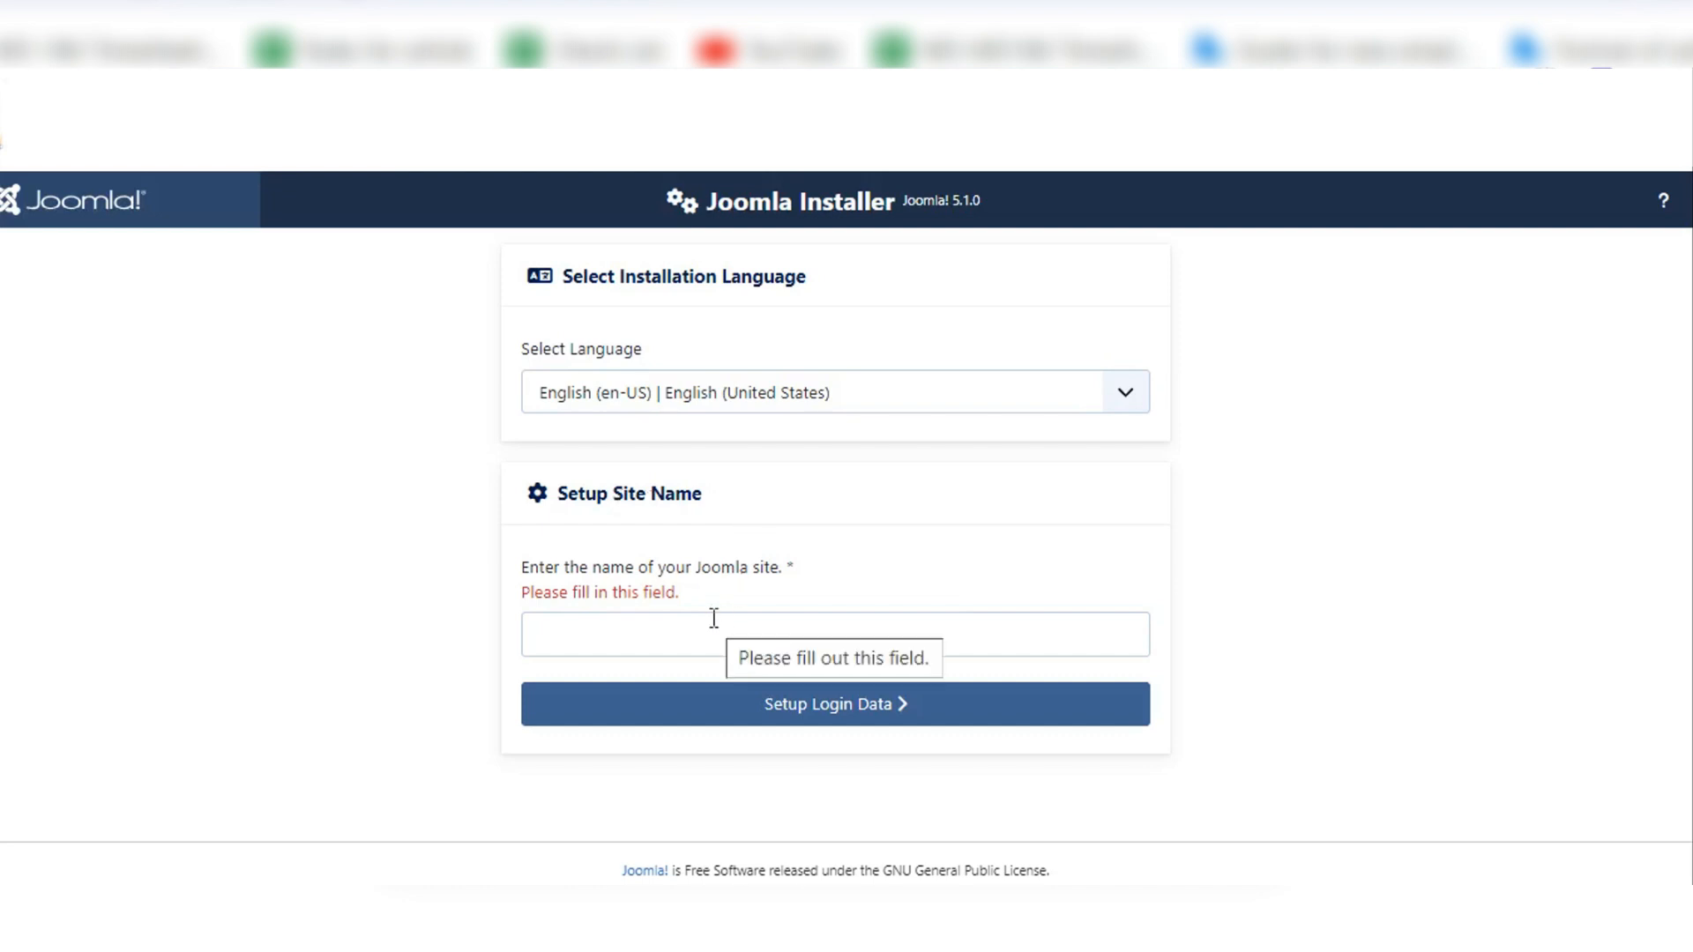
Step: Name the Joomla site "My Joomla 5 site" and continue to the login data setup
left_click(672, 635)
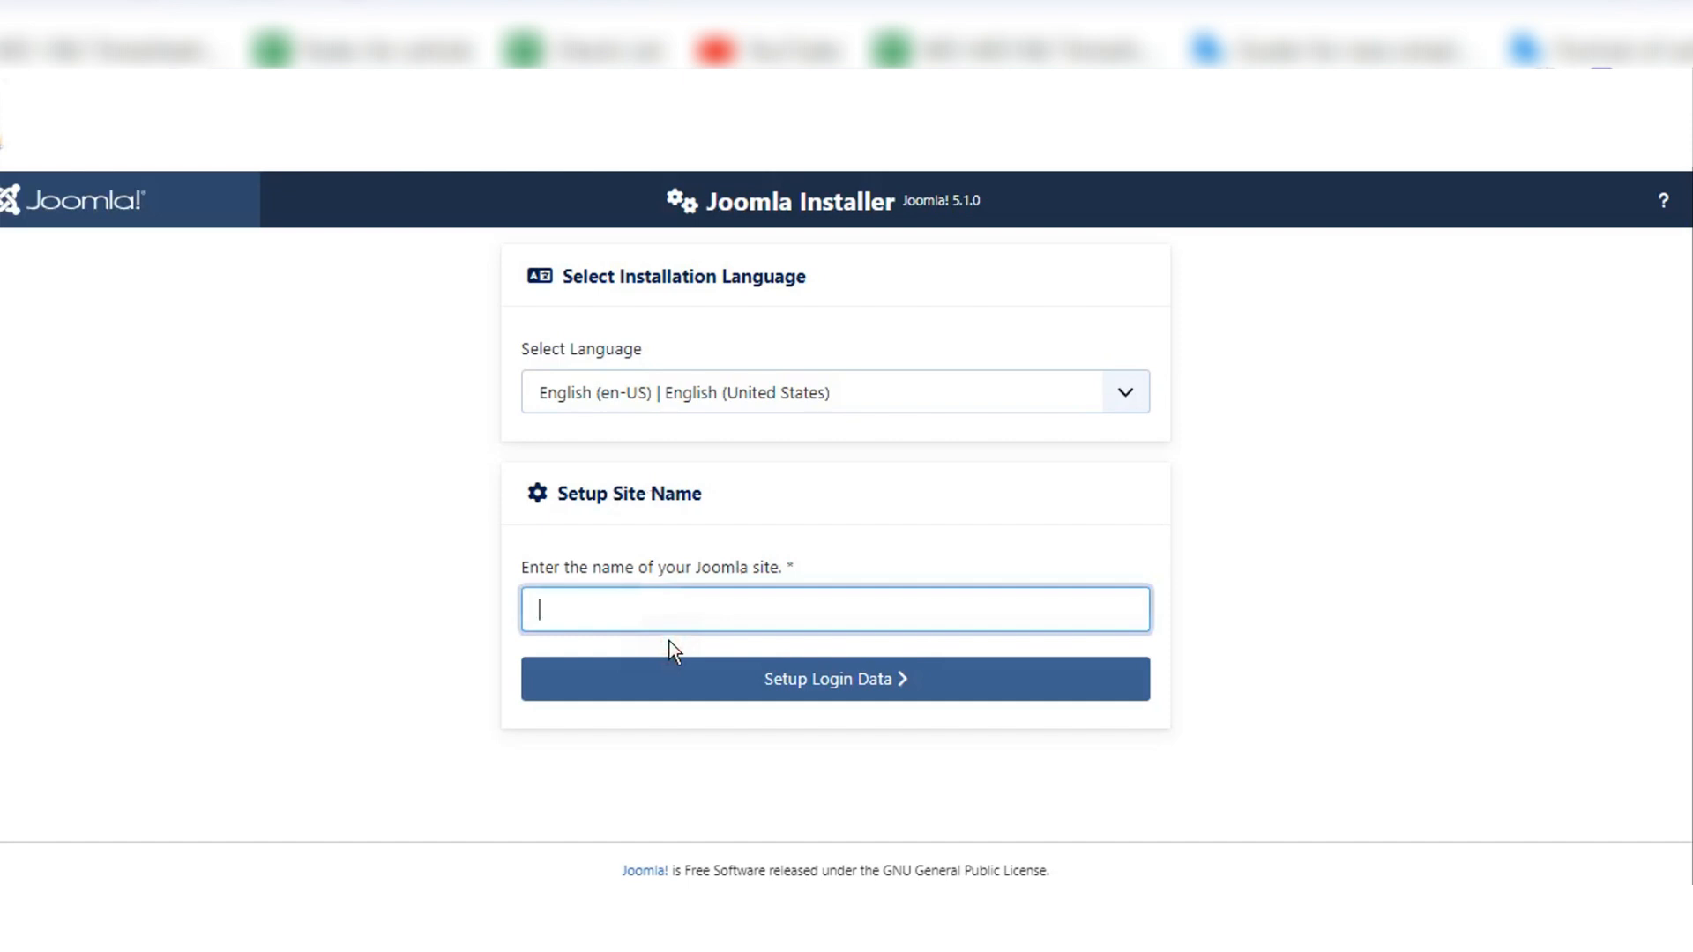
type("My Joom")
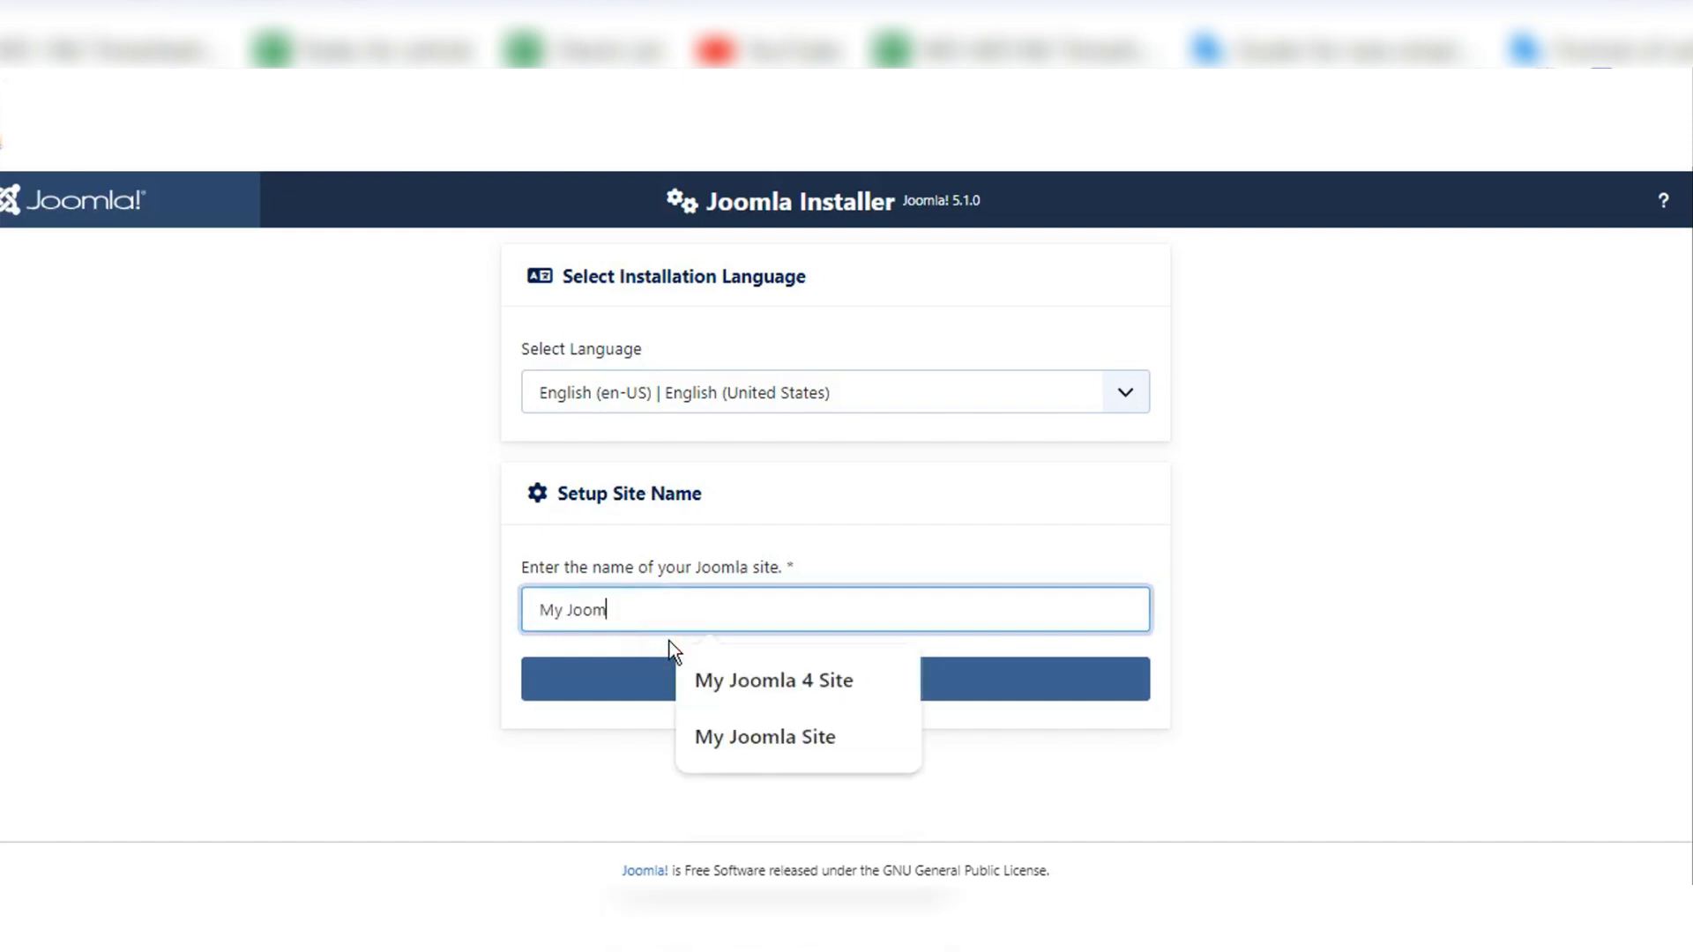
type("la 5 site")
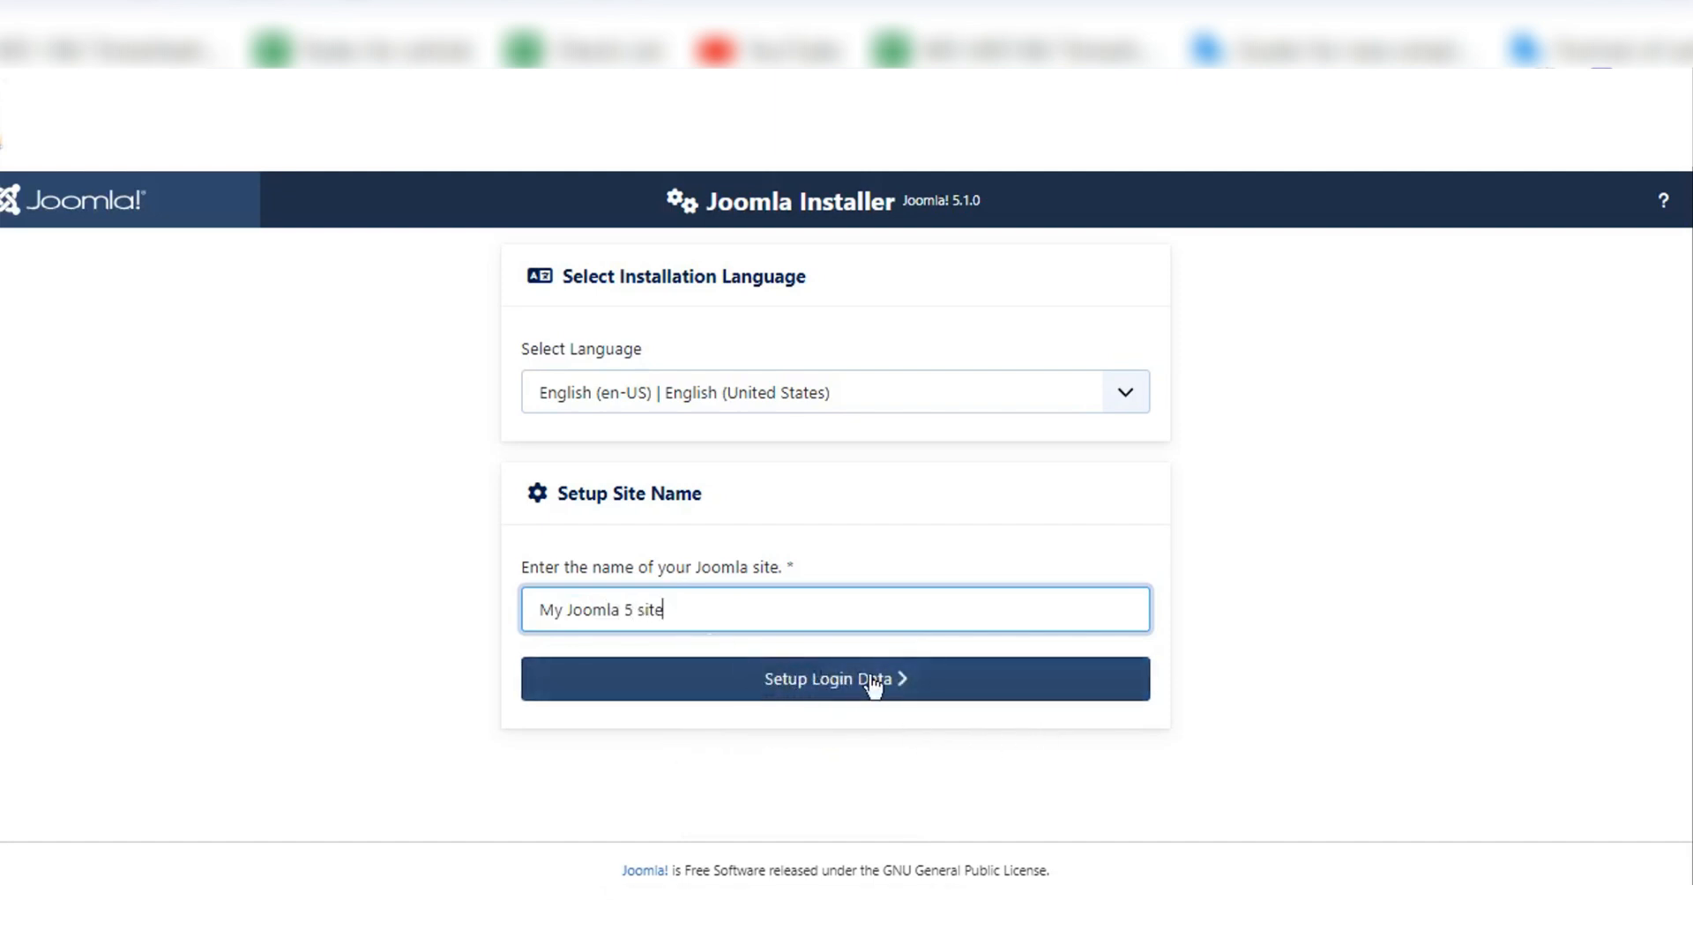
key("Return")
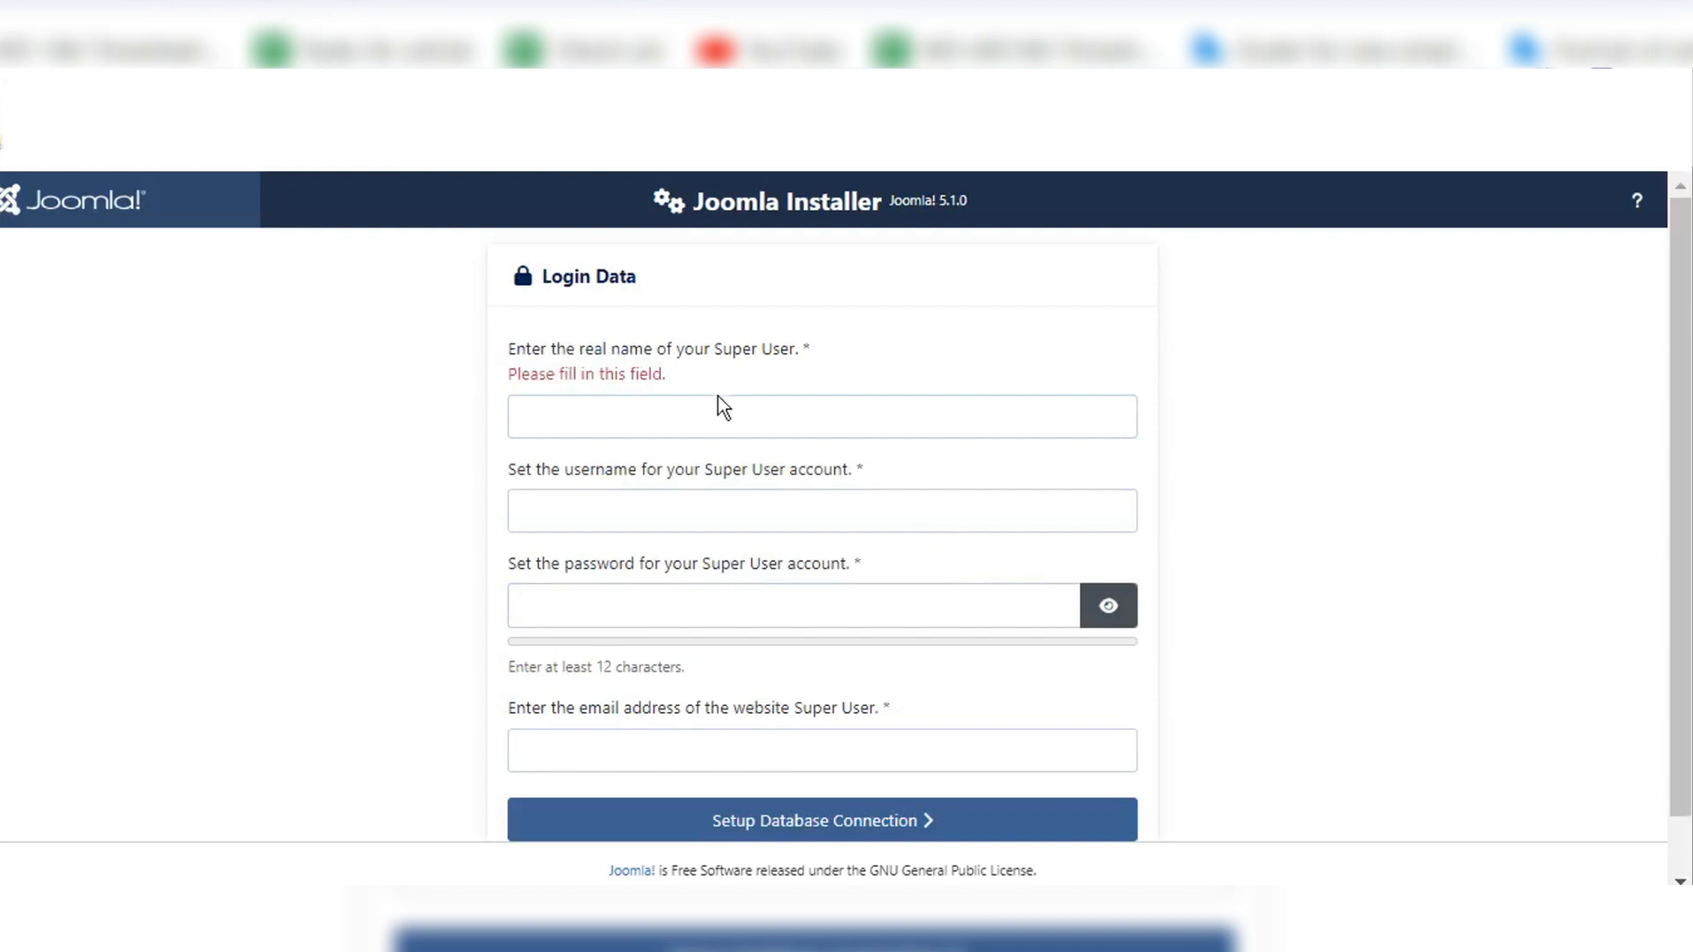
Step: Fill in the Super User's real name from the suggested entry and set the account username to Admin
double_click(722, 430)
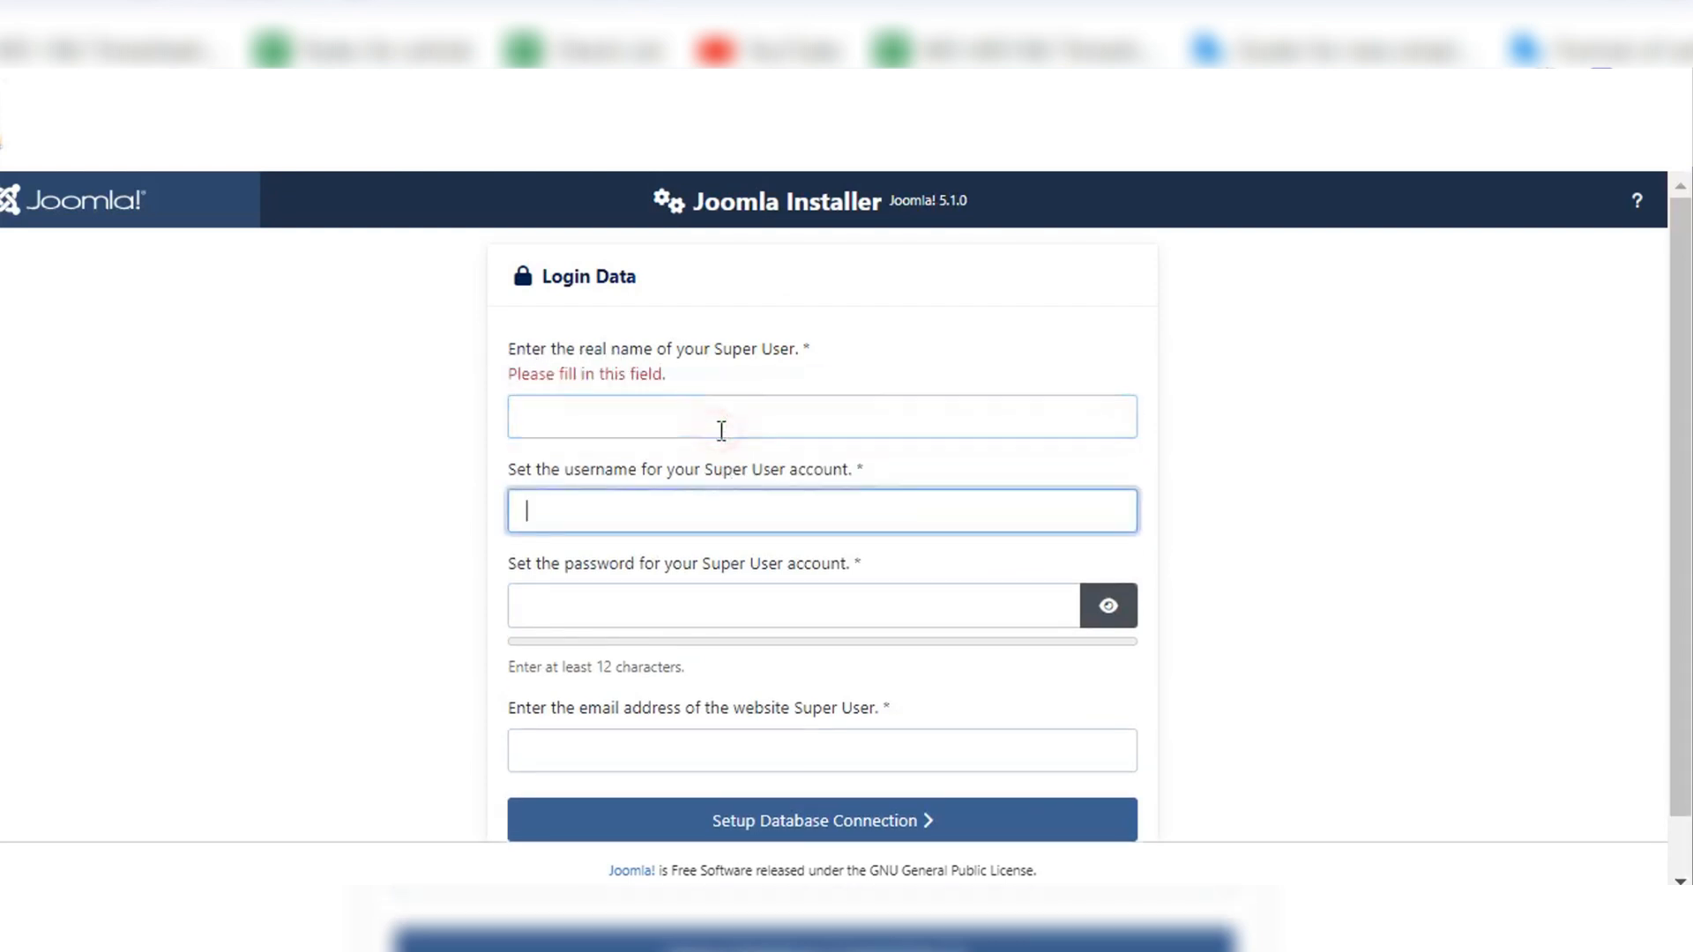
left_click(721, 431)
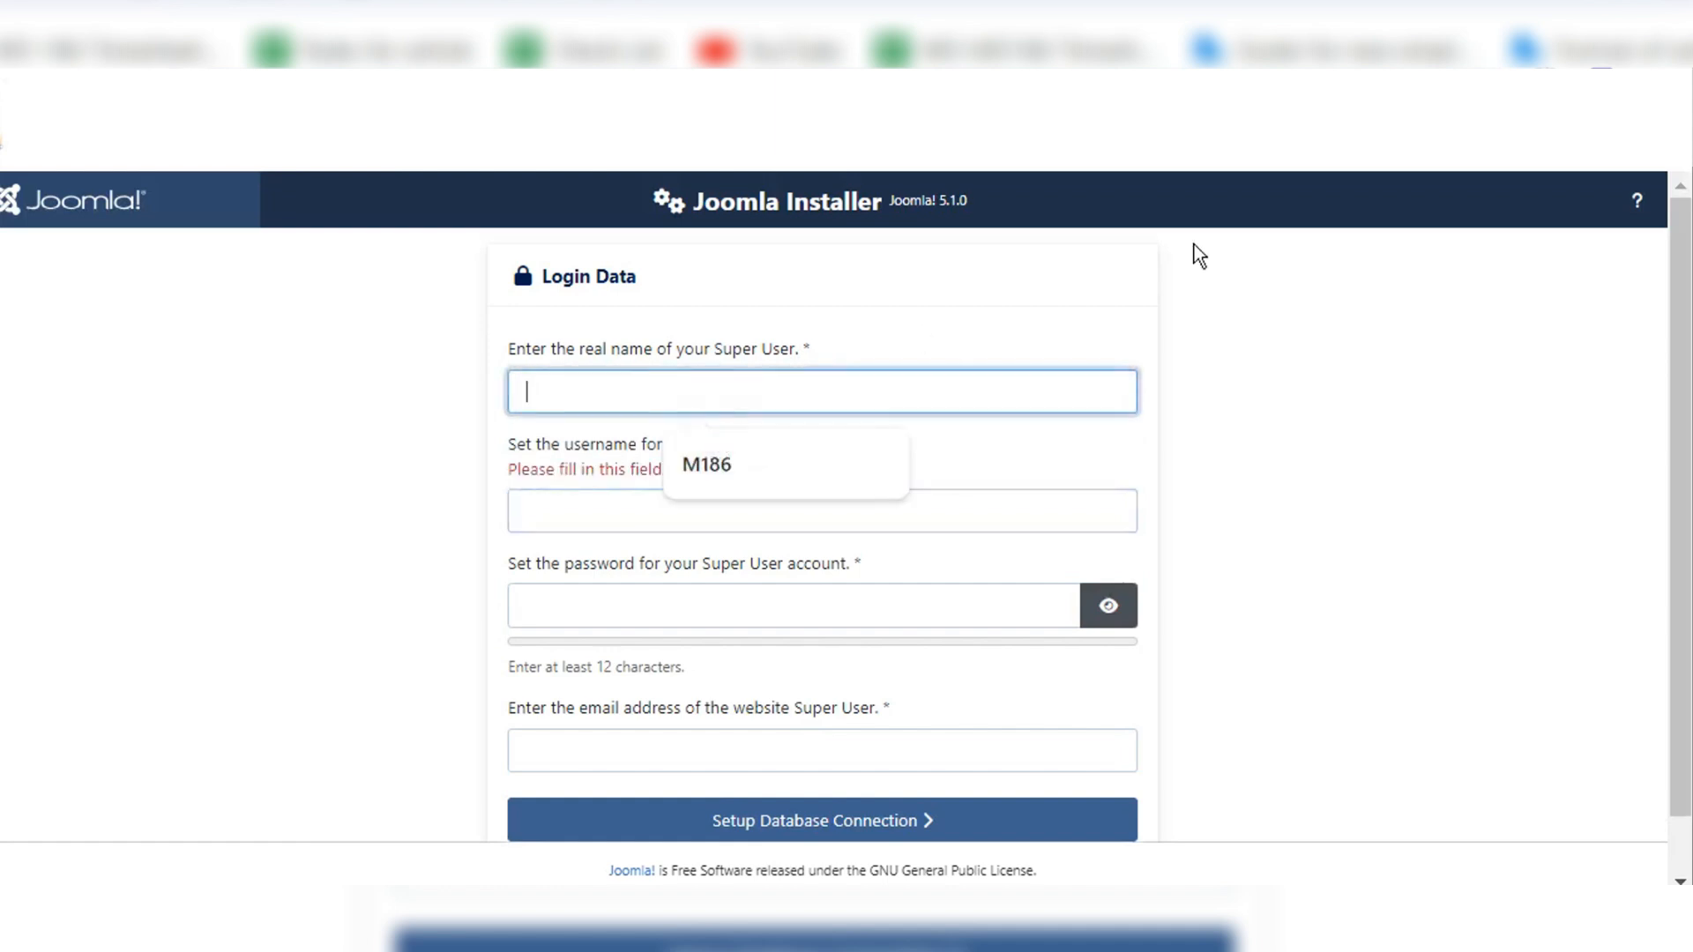
left_click(723, 463)
left_click(664, 510)
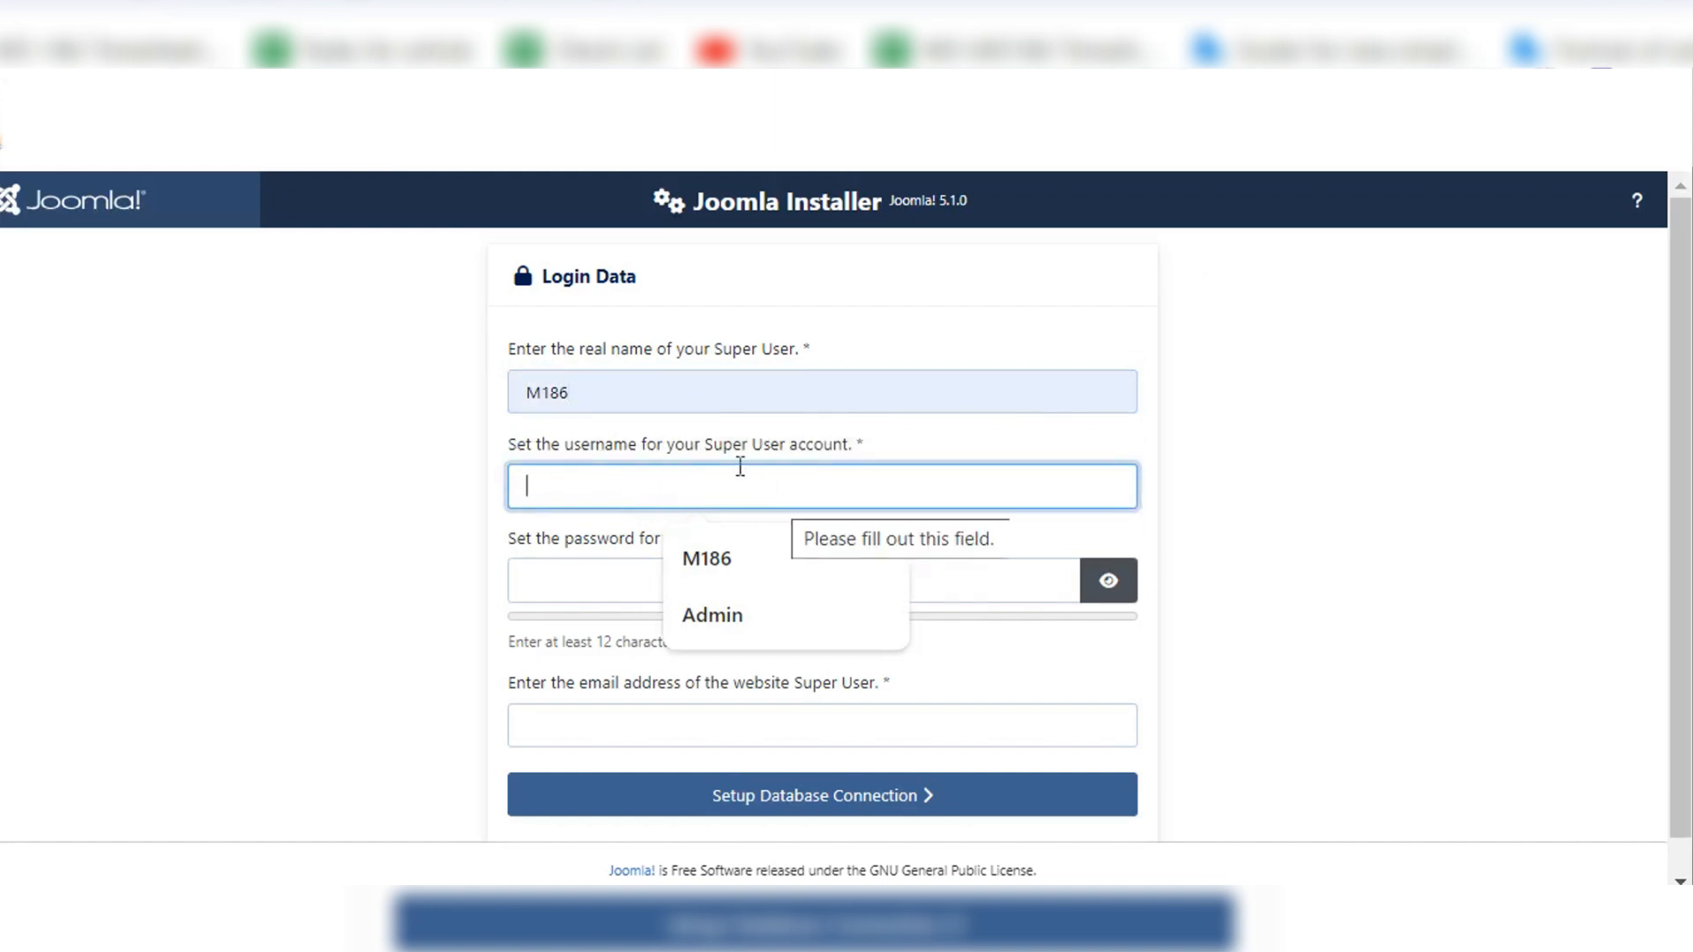
type("Admi")
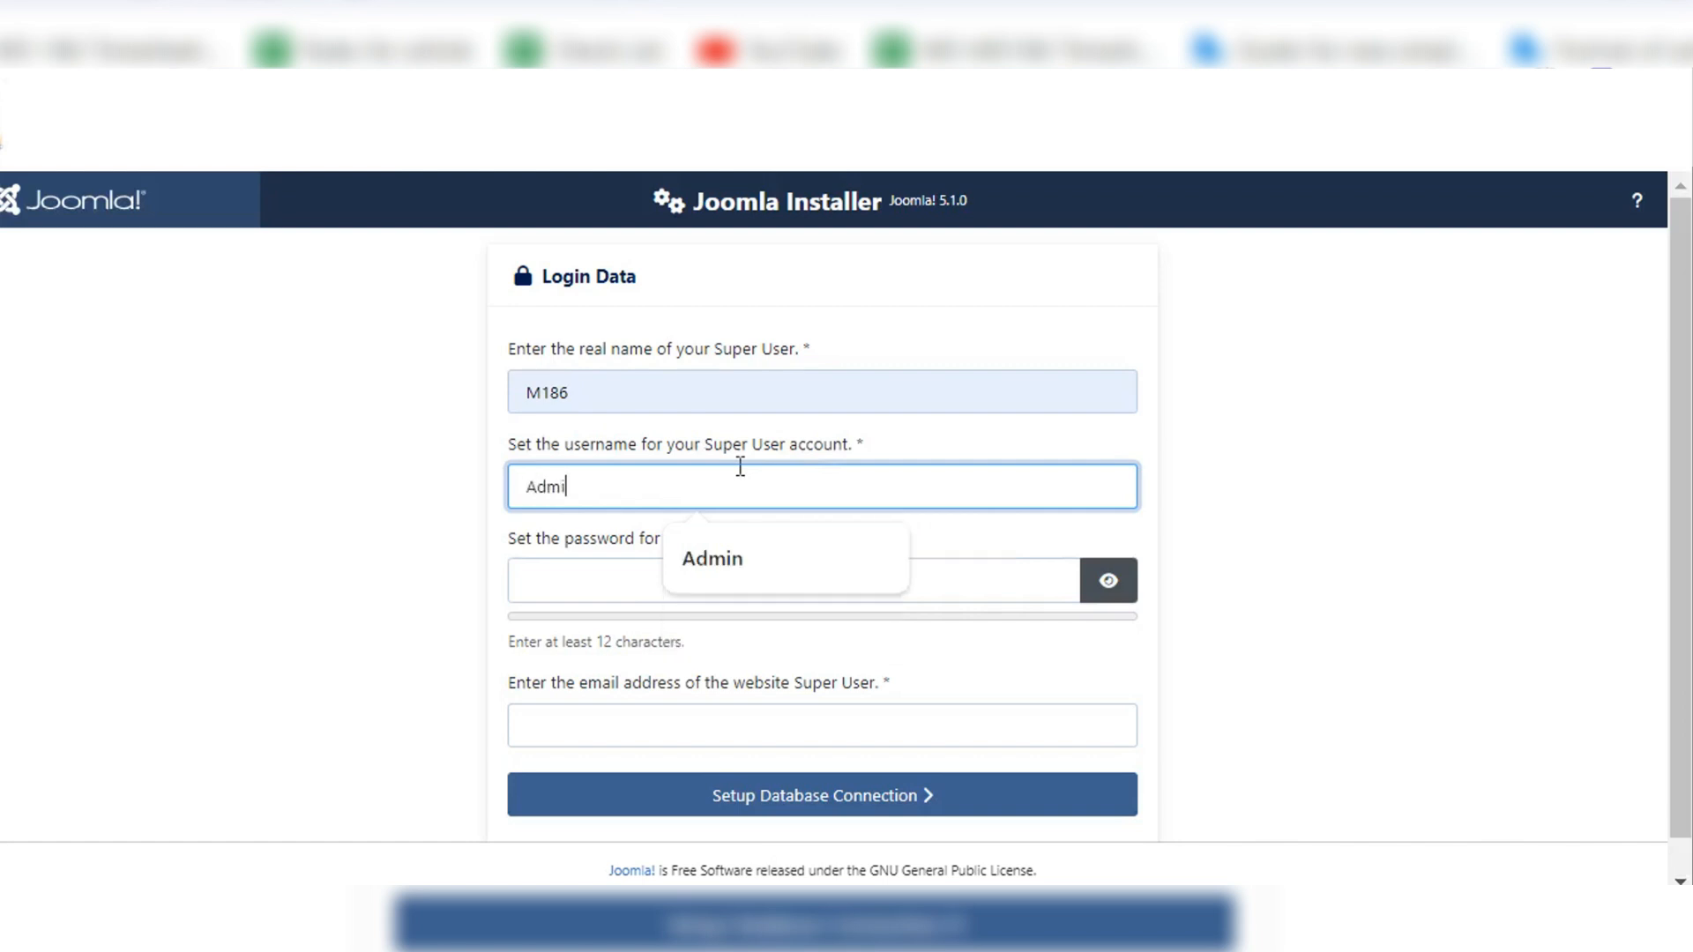
type("n")
Step: Enter a password of at least 12 characters for the Super User account
left_click(696, 595)
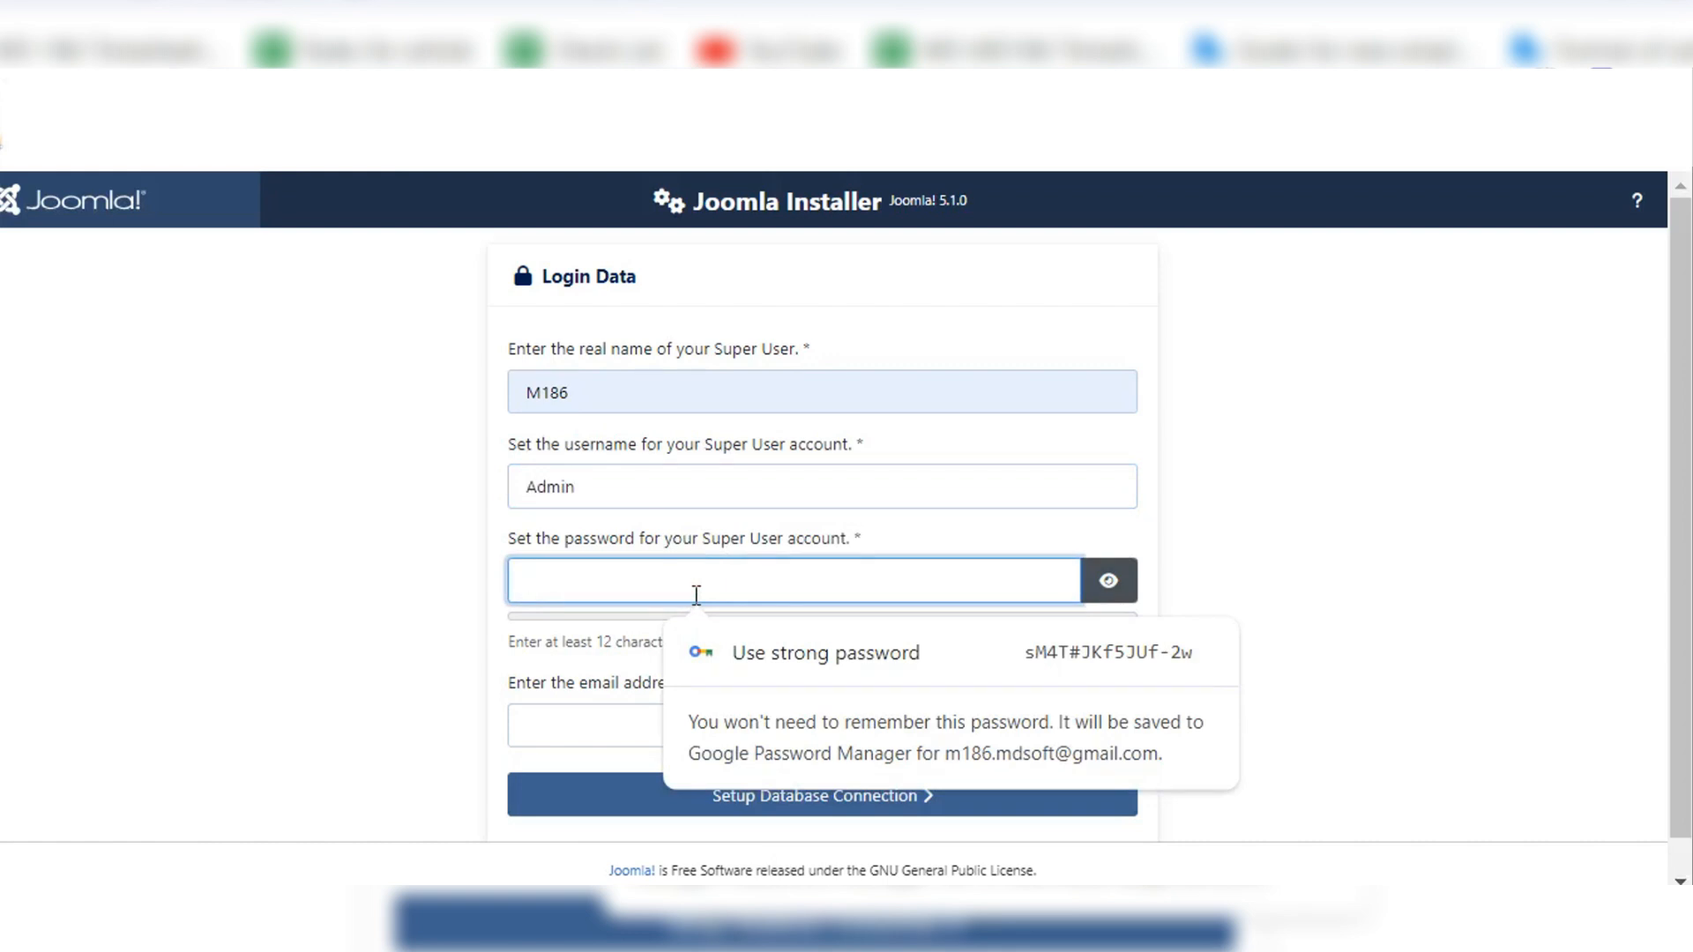
type("••")
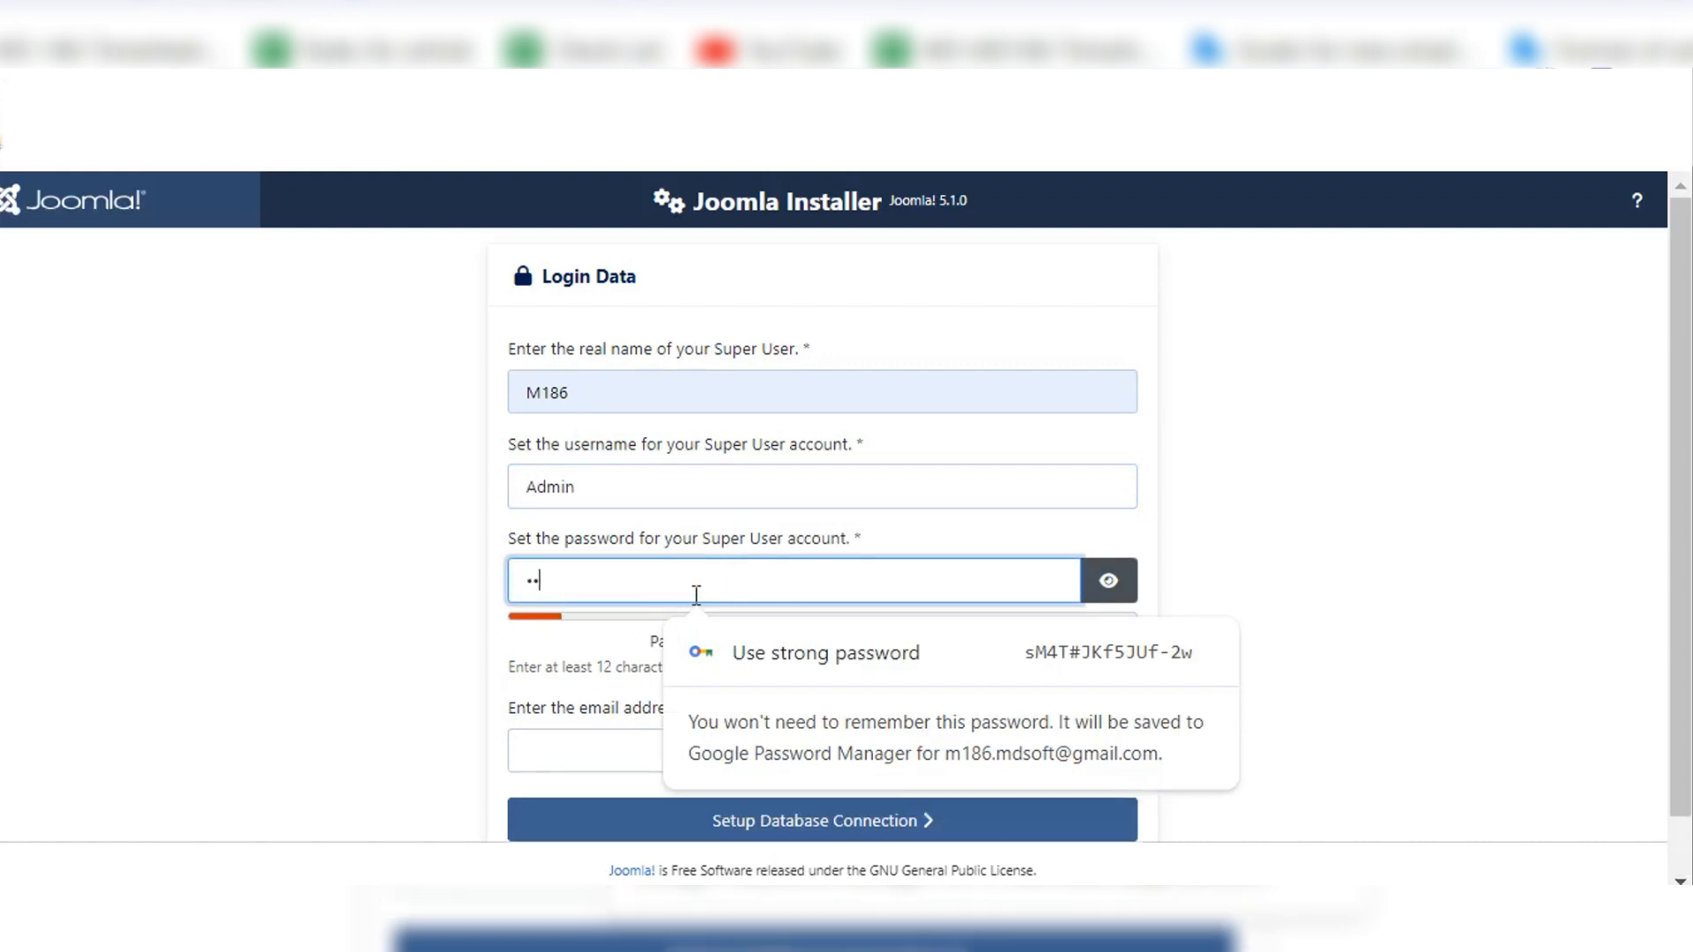
type("•••")
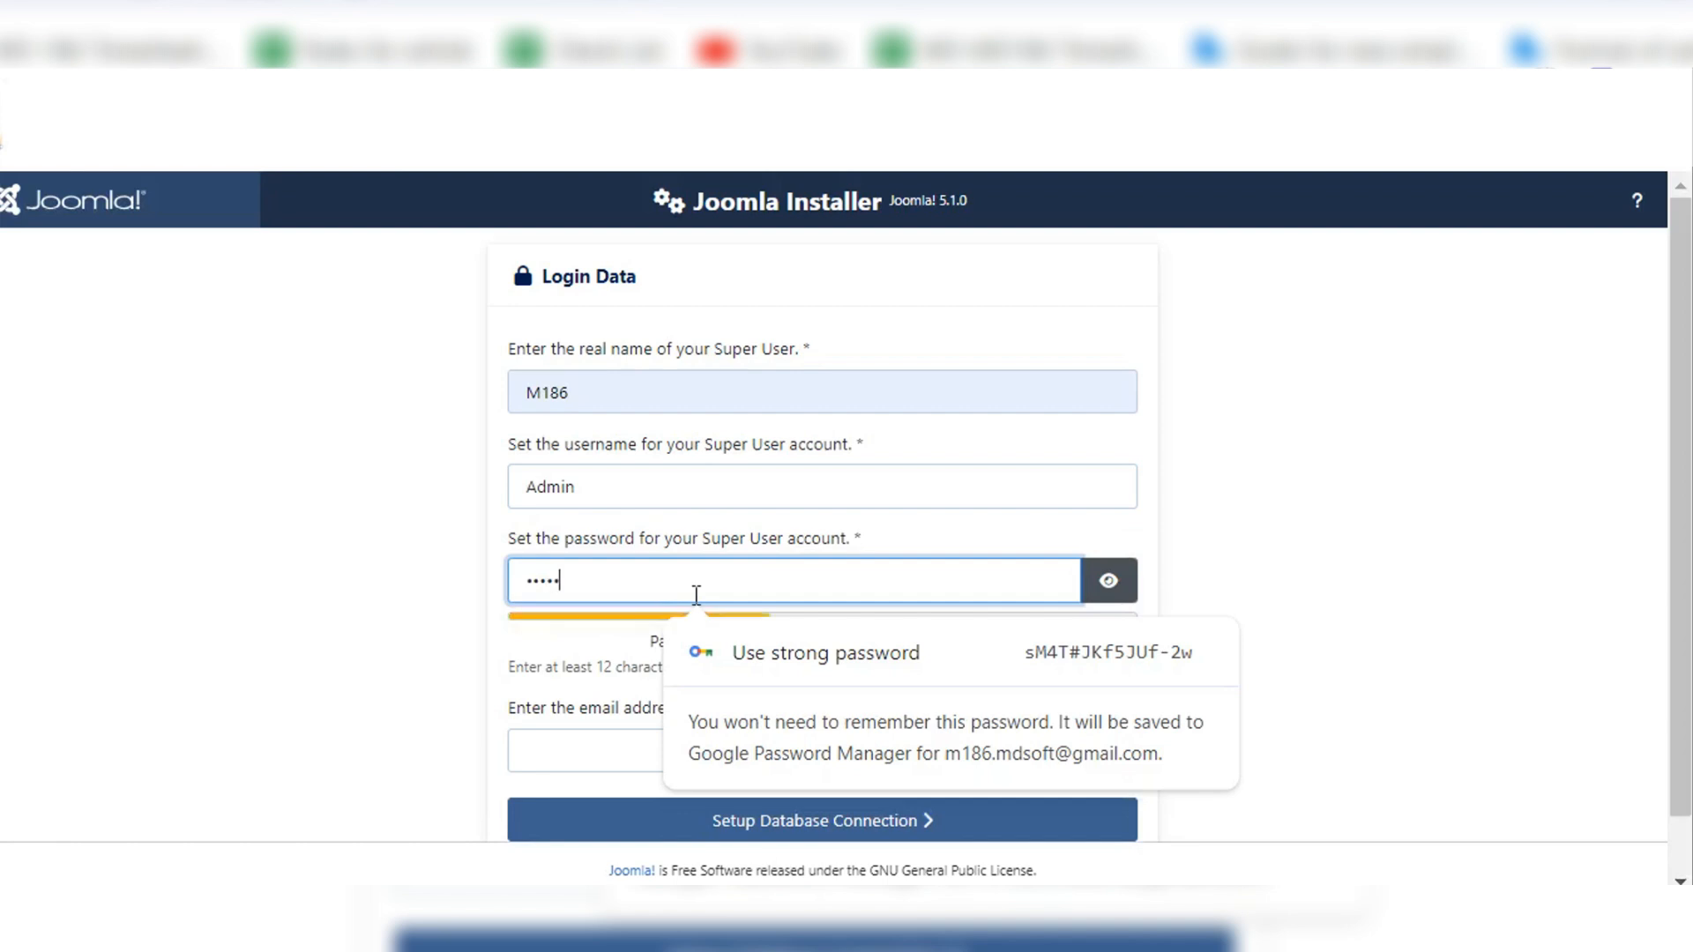
type("••••")
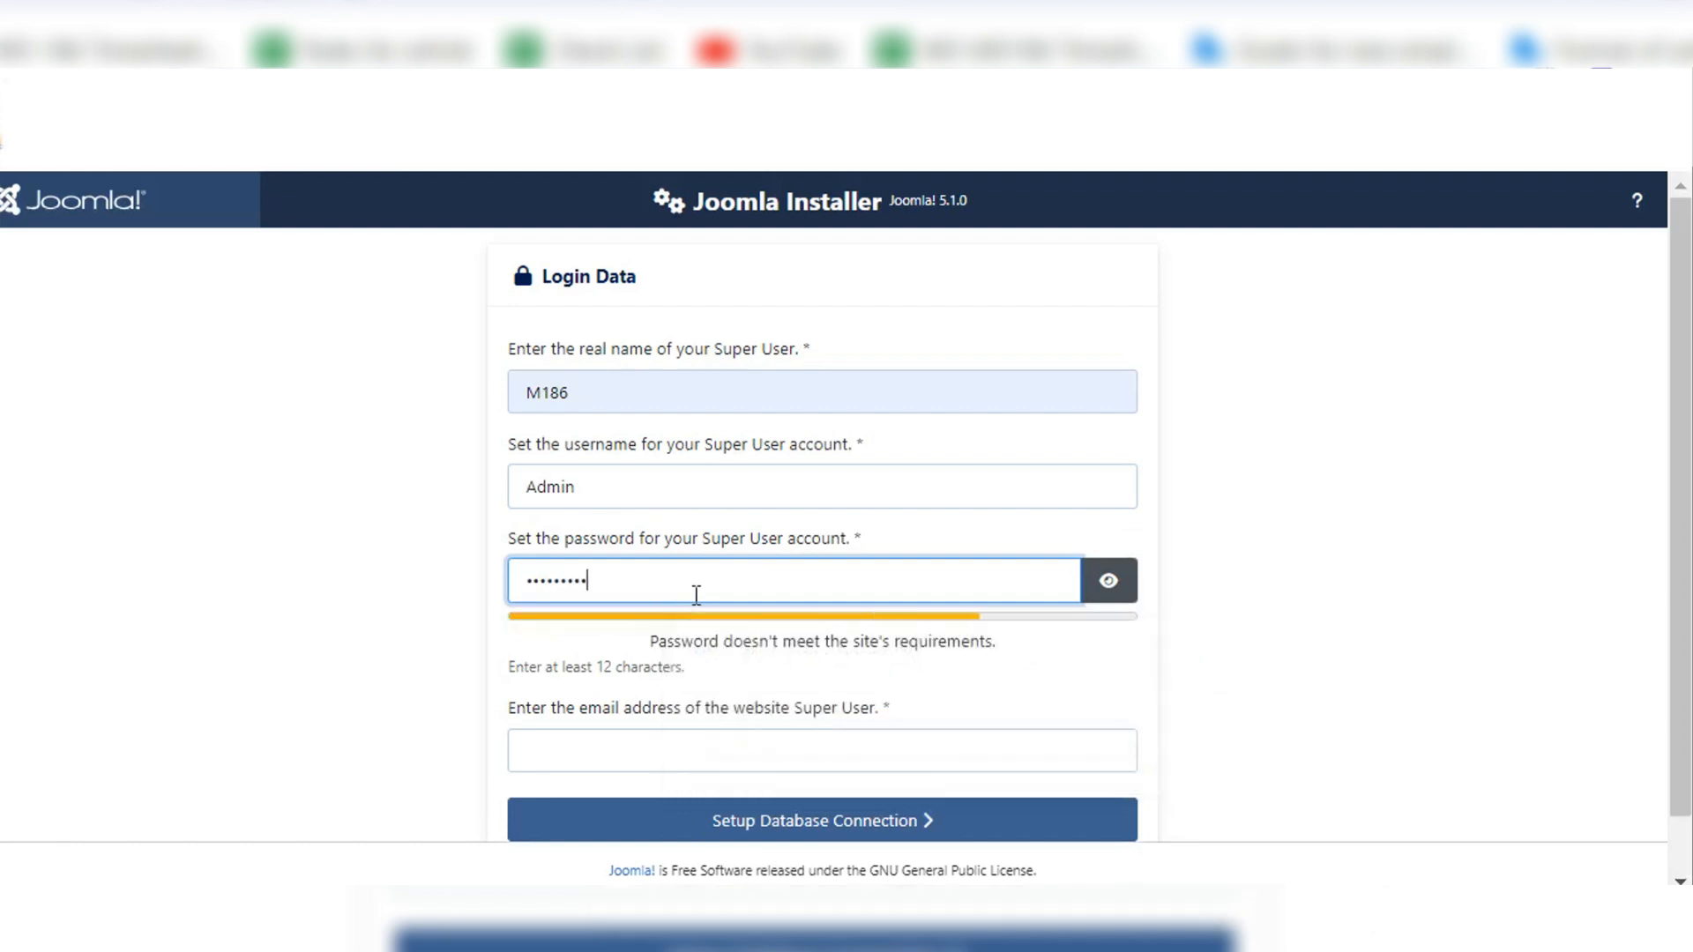
type("••••")
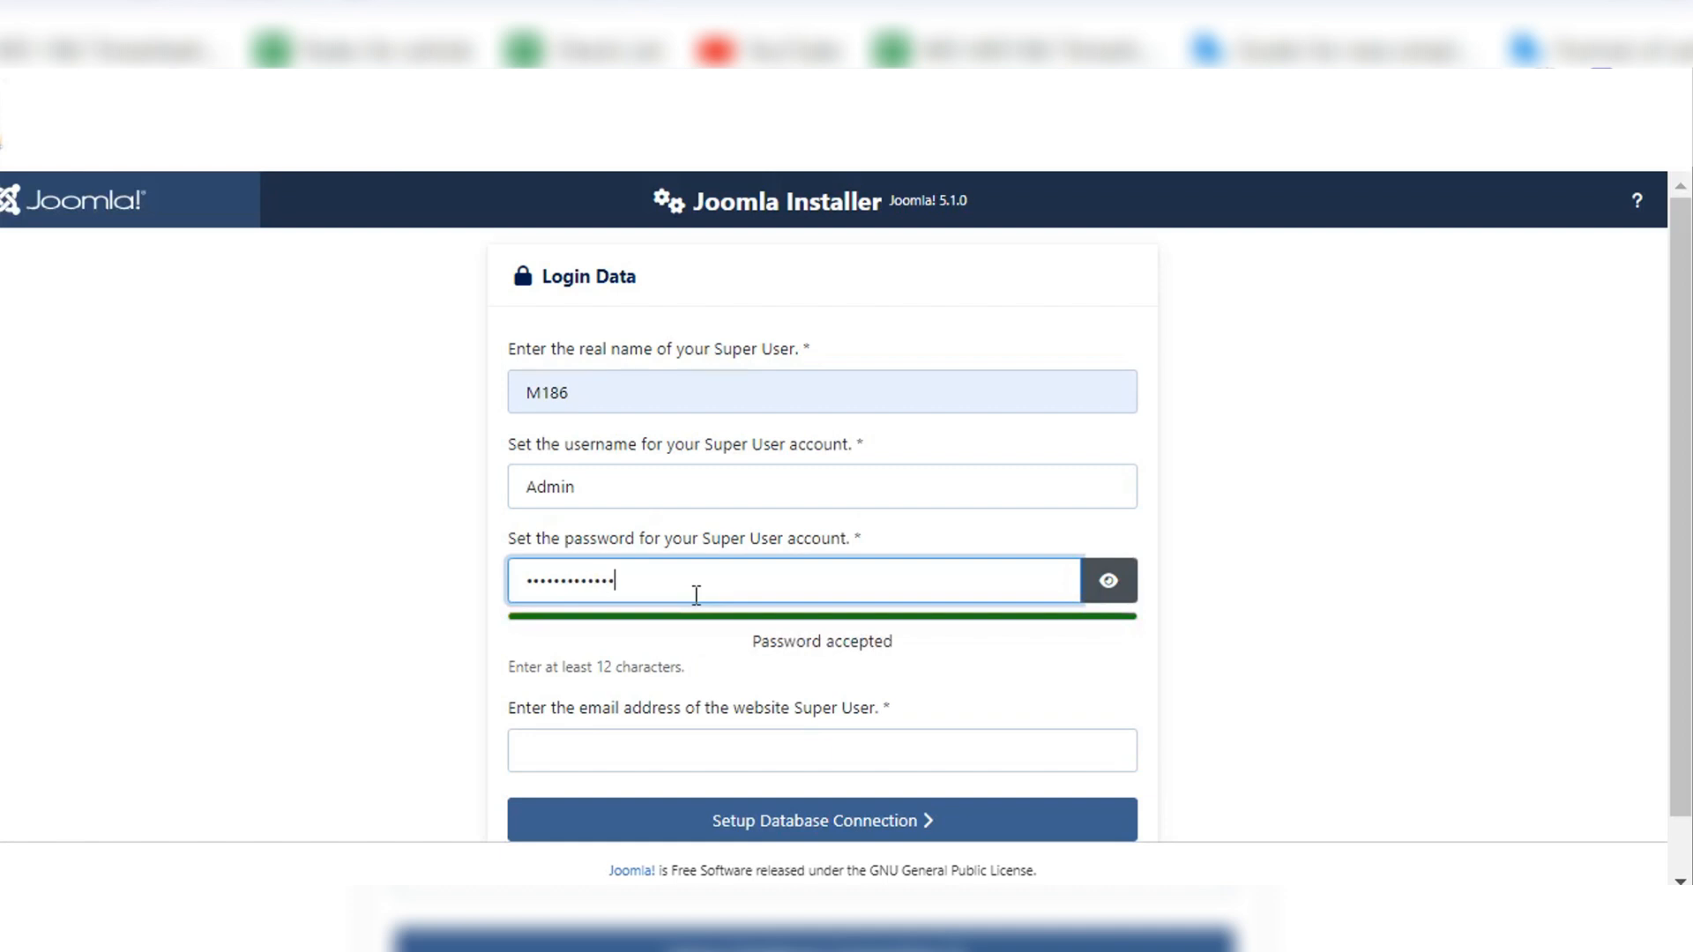
type("•")
scroll(1198, 543, "down", 1)
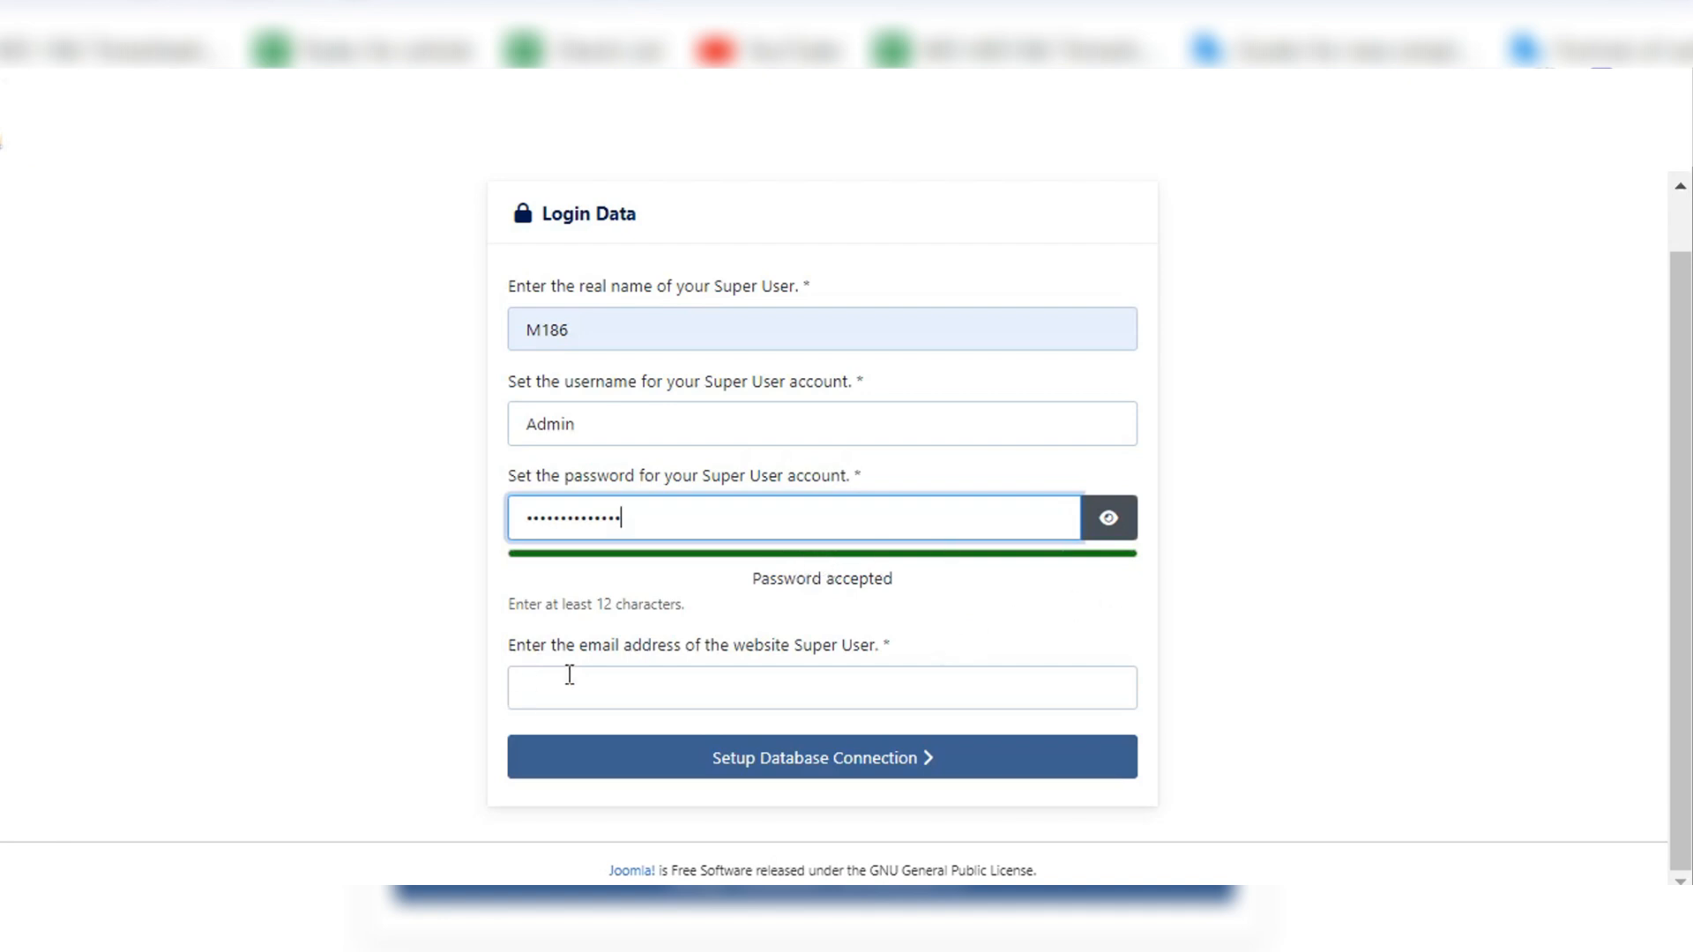
left_click(704, 691)
key("Down")
key("Return")
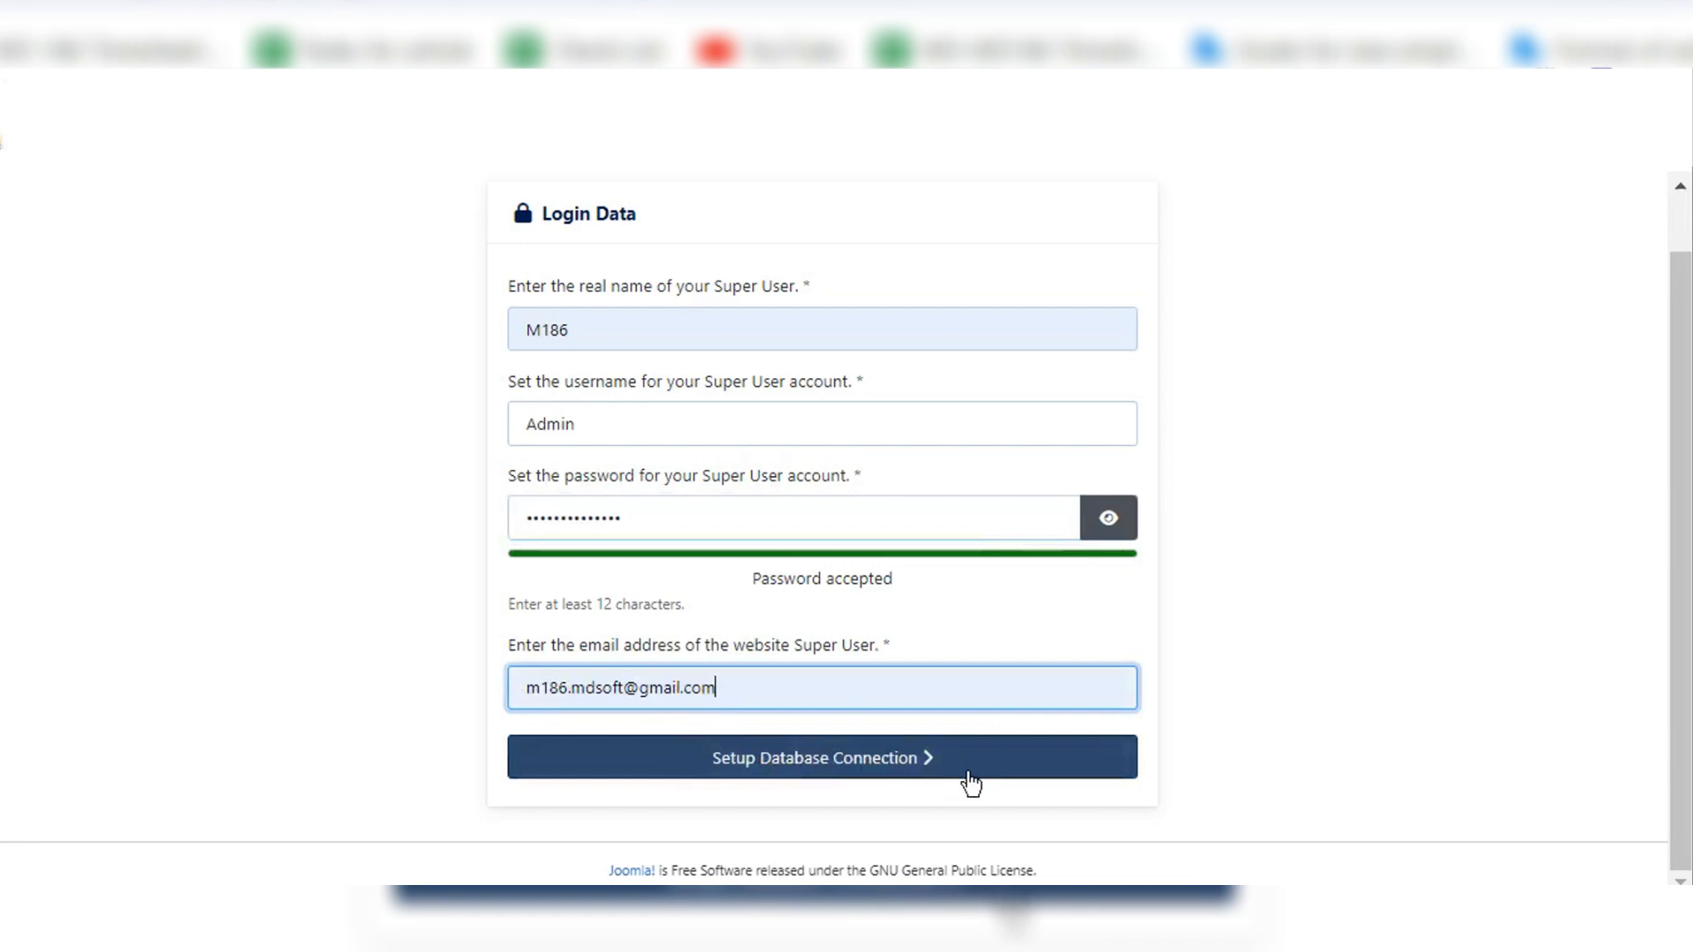
left_click(834, 767)
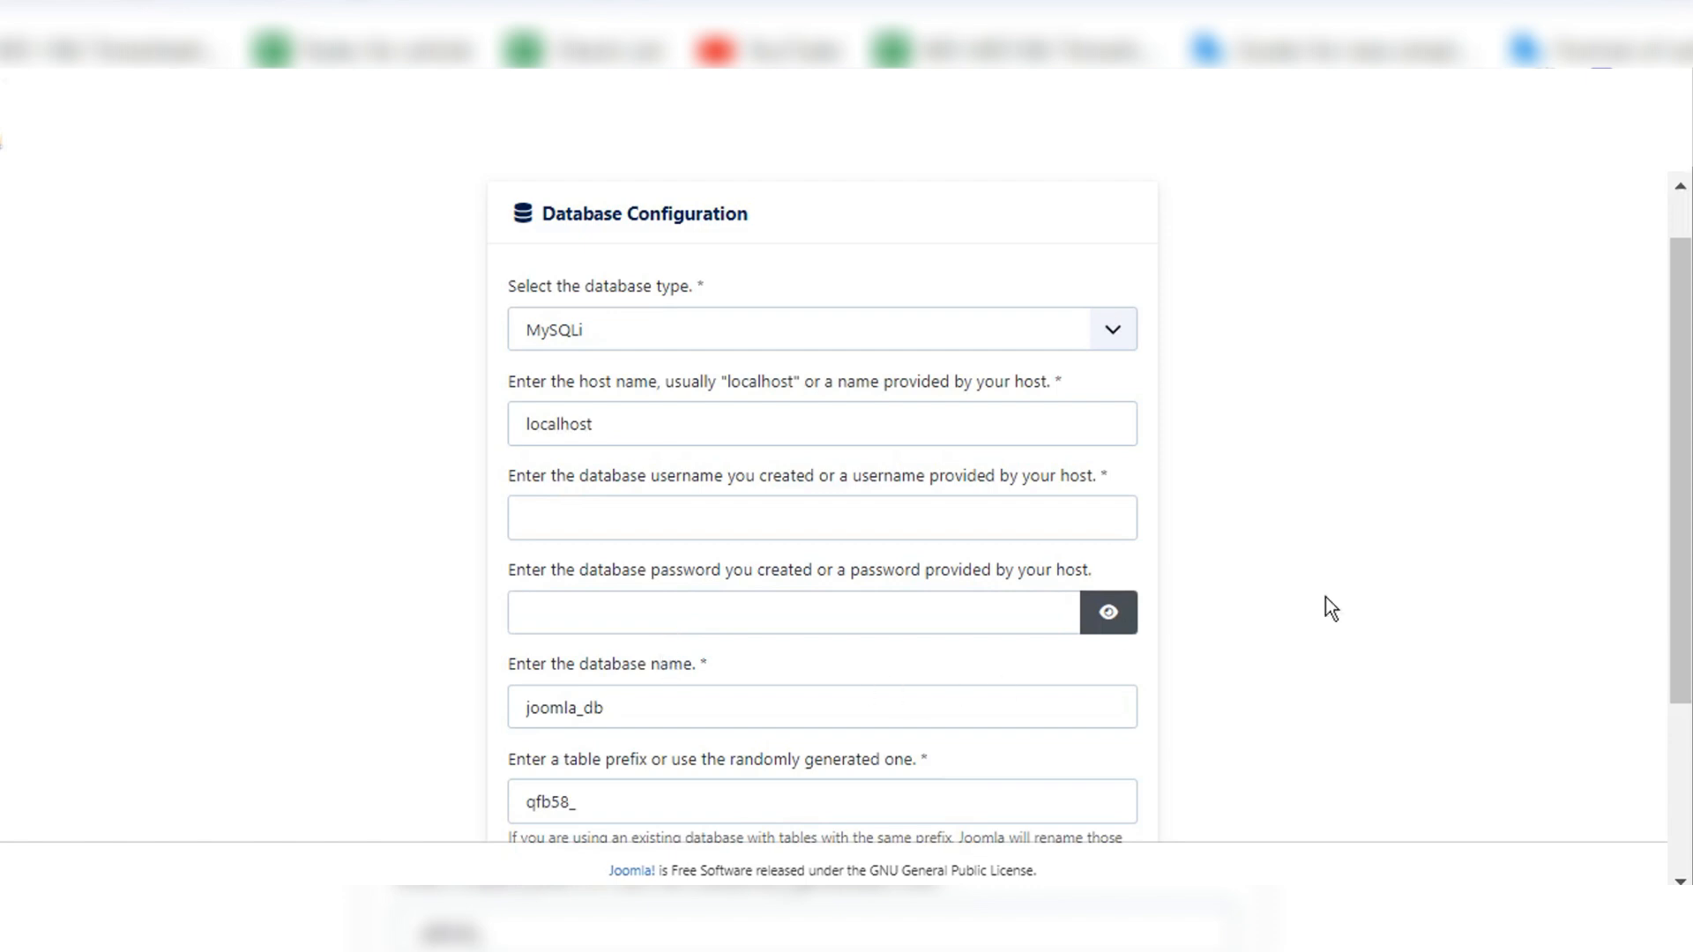
Step: Switch to phpMyAdmin and create a new database named joomla_5_testing with the utf8mb4_general_ci collation
scroll(1326, 597, "down", 3)
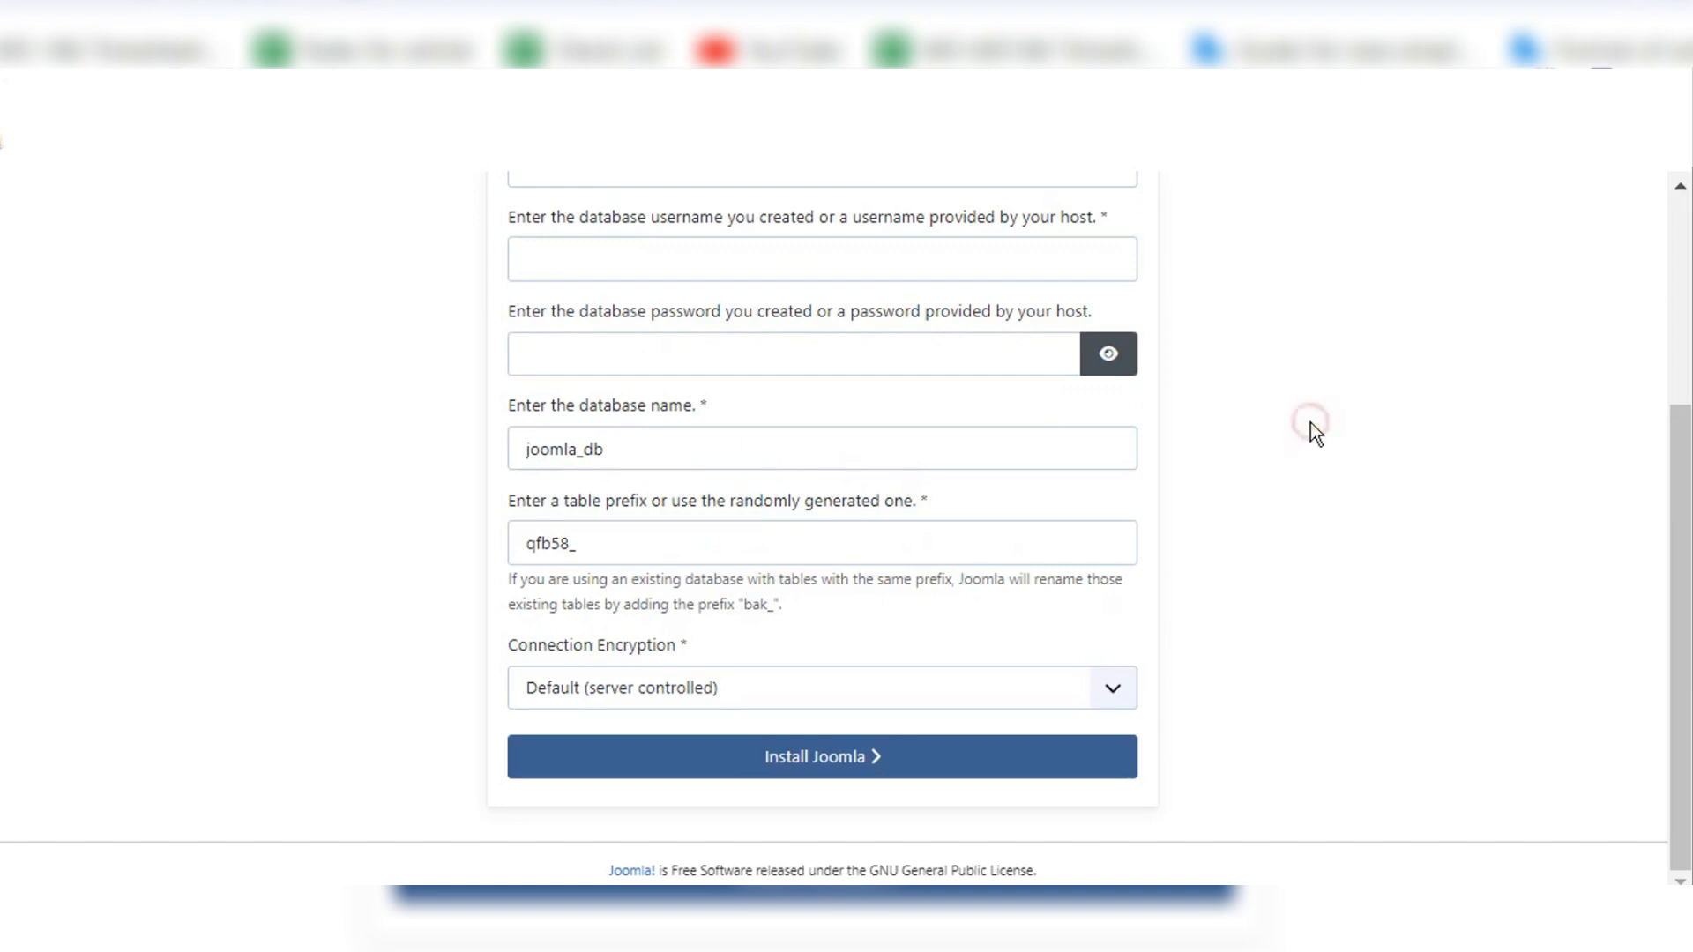
scroll(1311, 422, "up", 4)
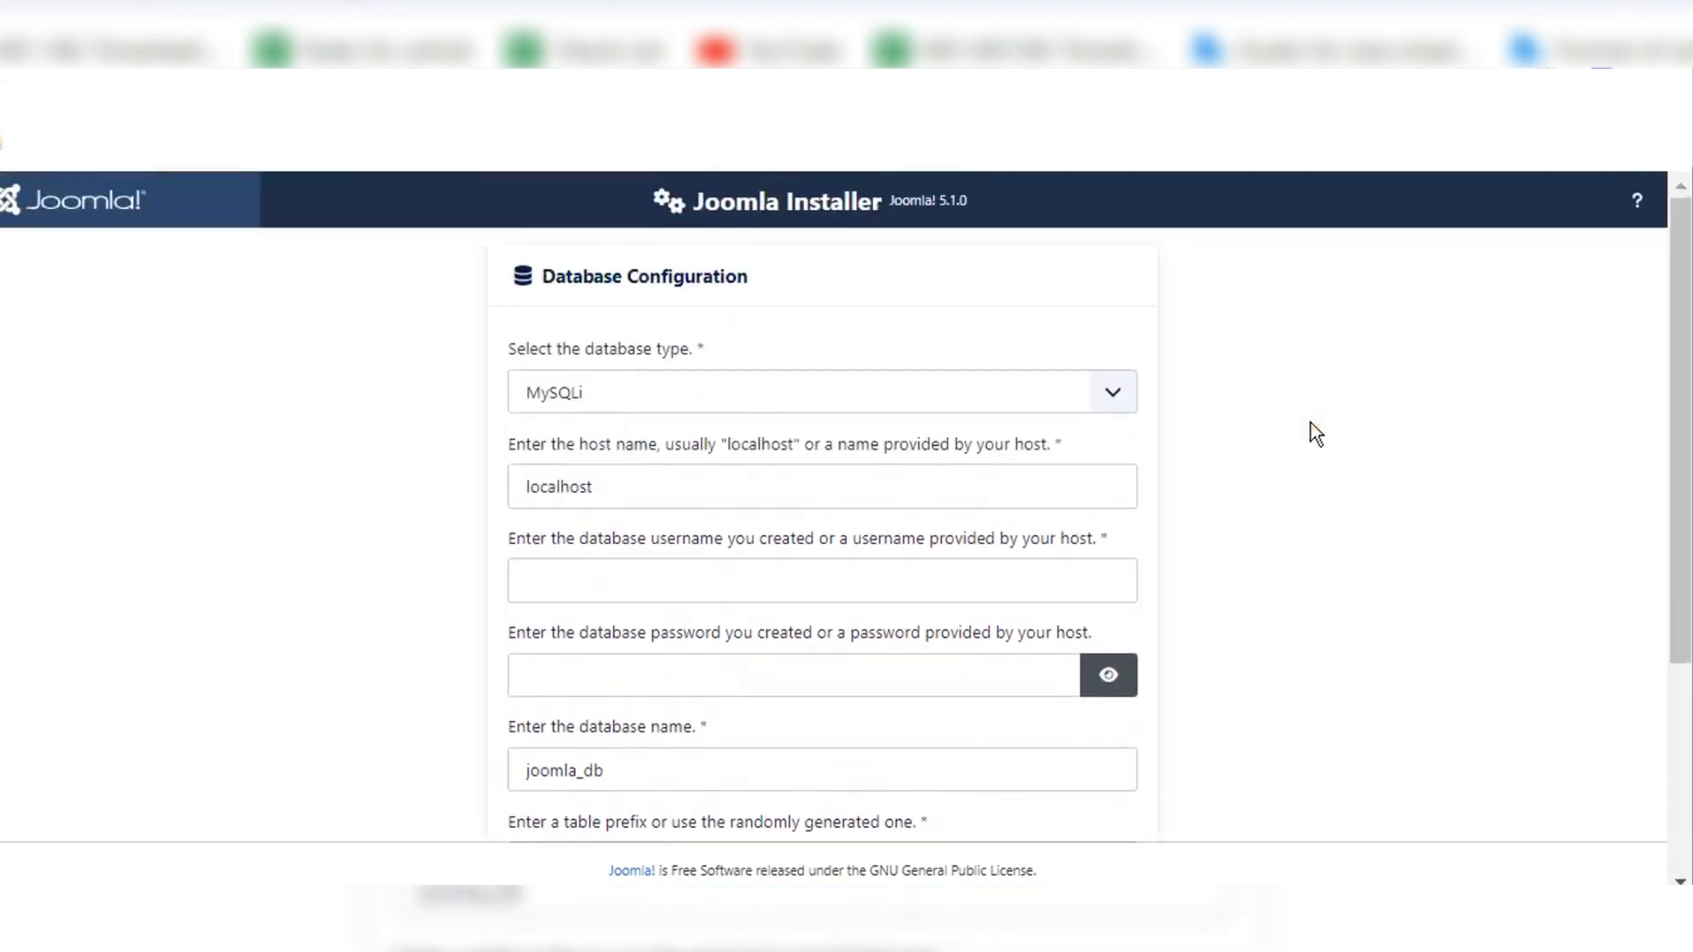
left_click(388, 74)
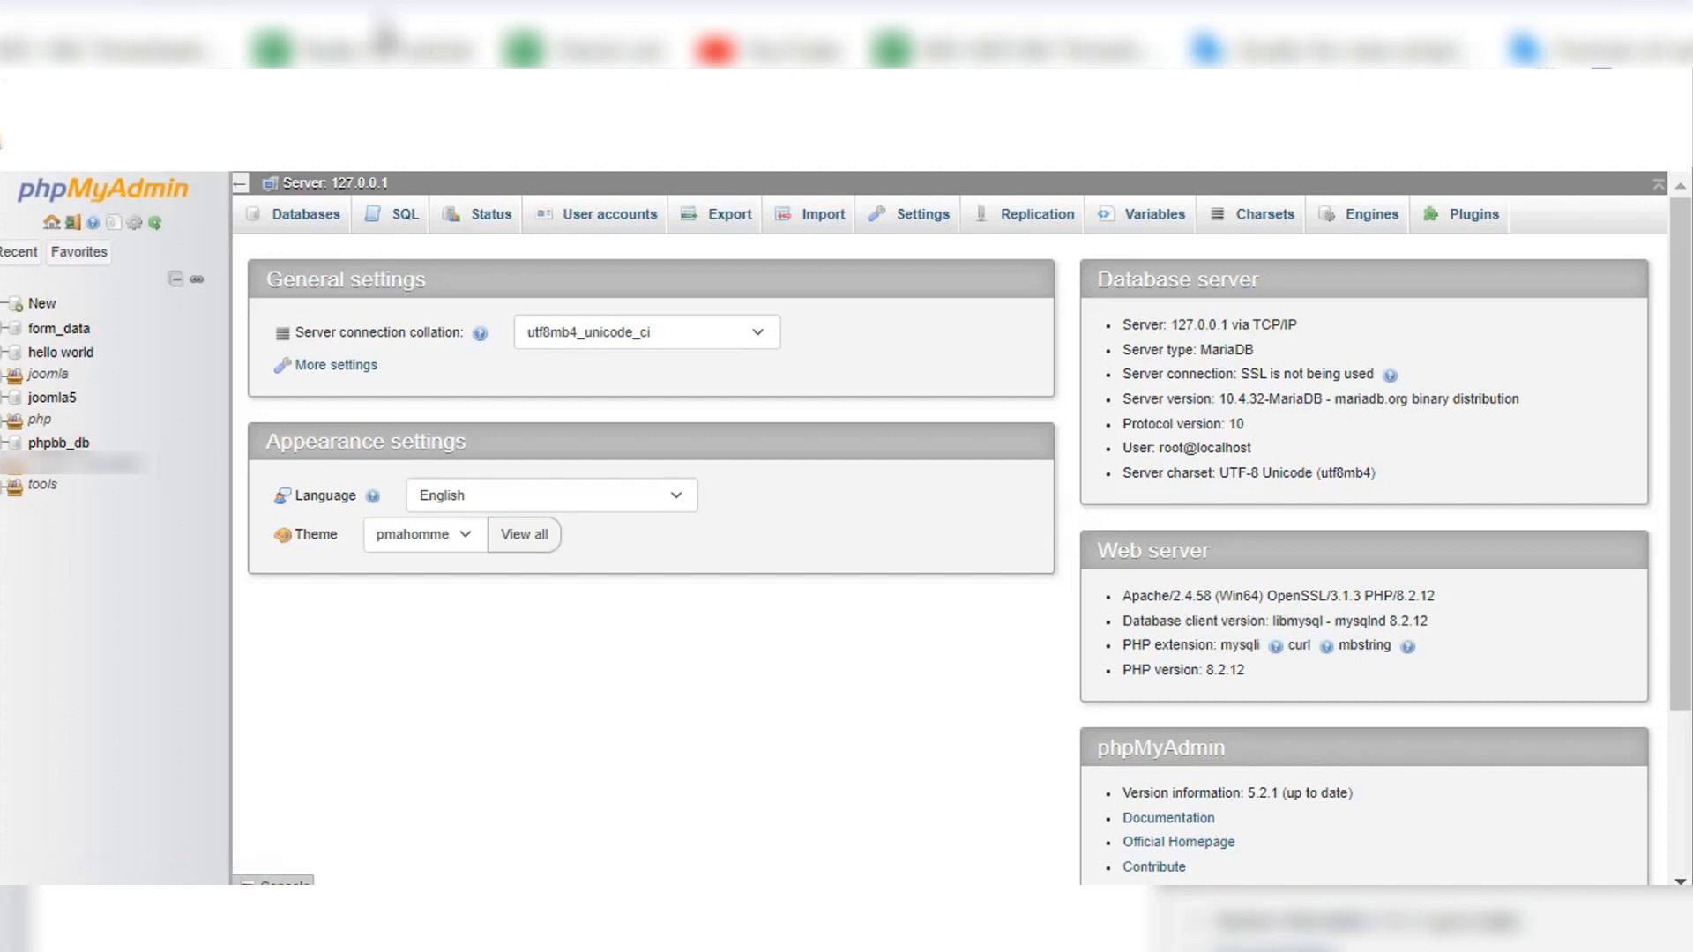
left_click(41, 304)
left_click(334, 390)
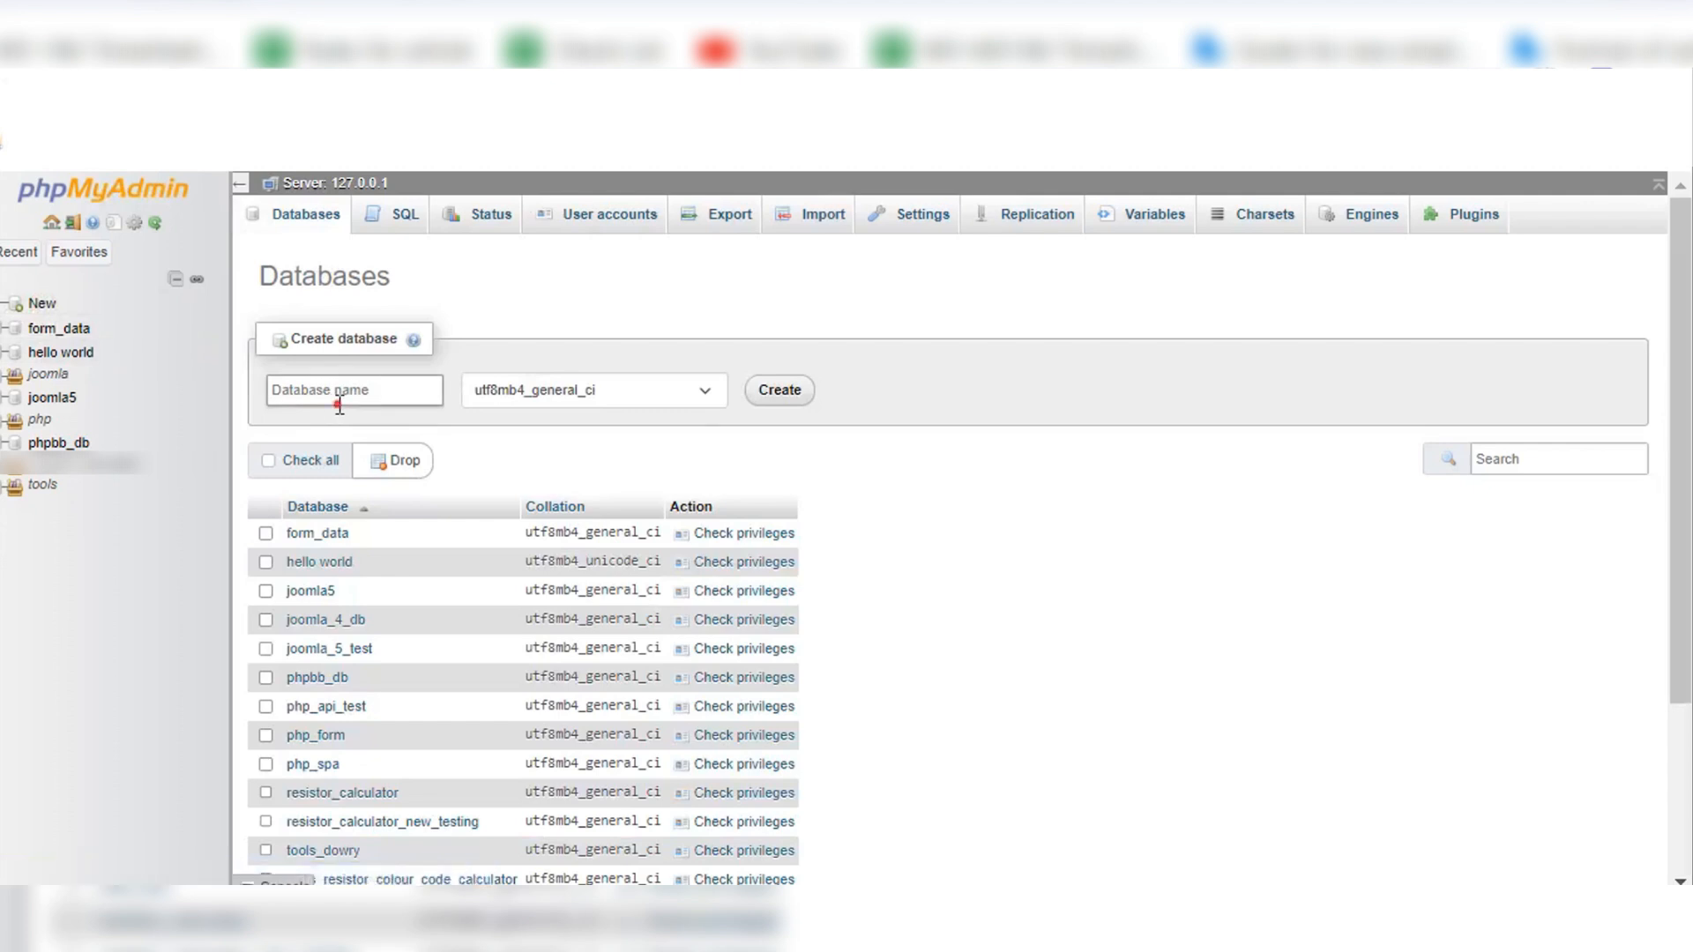
type("joomla")
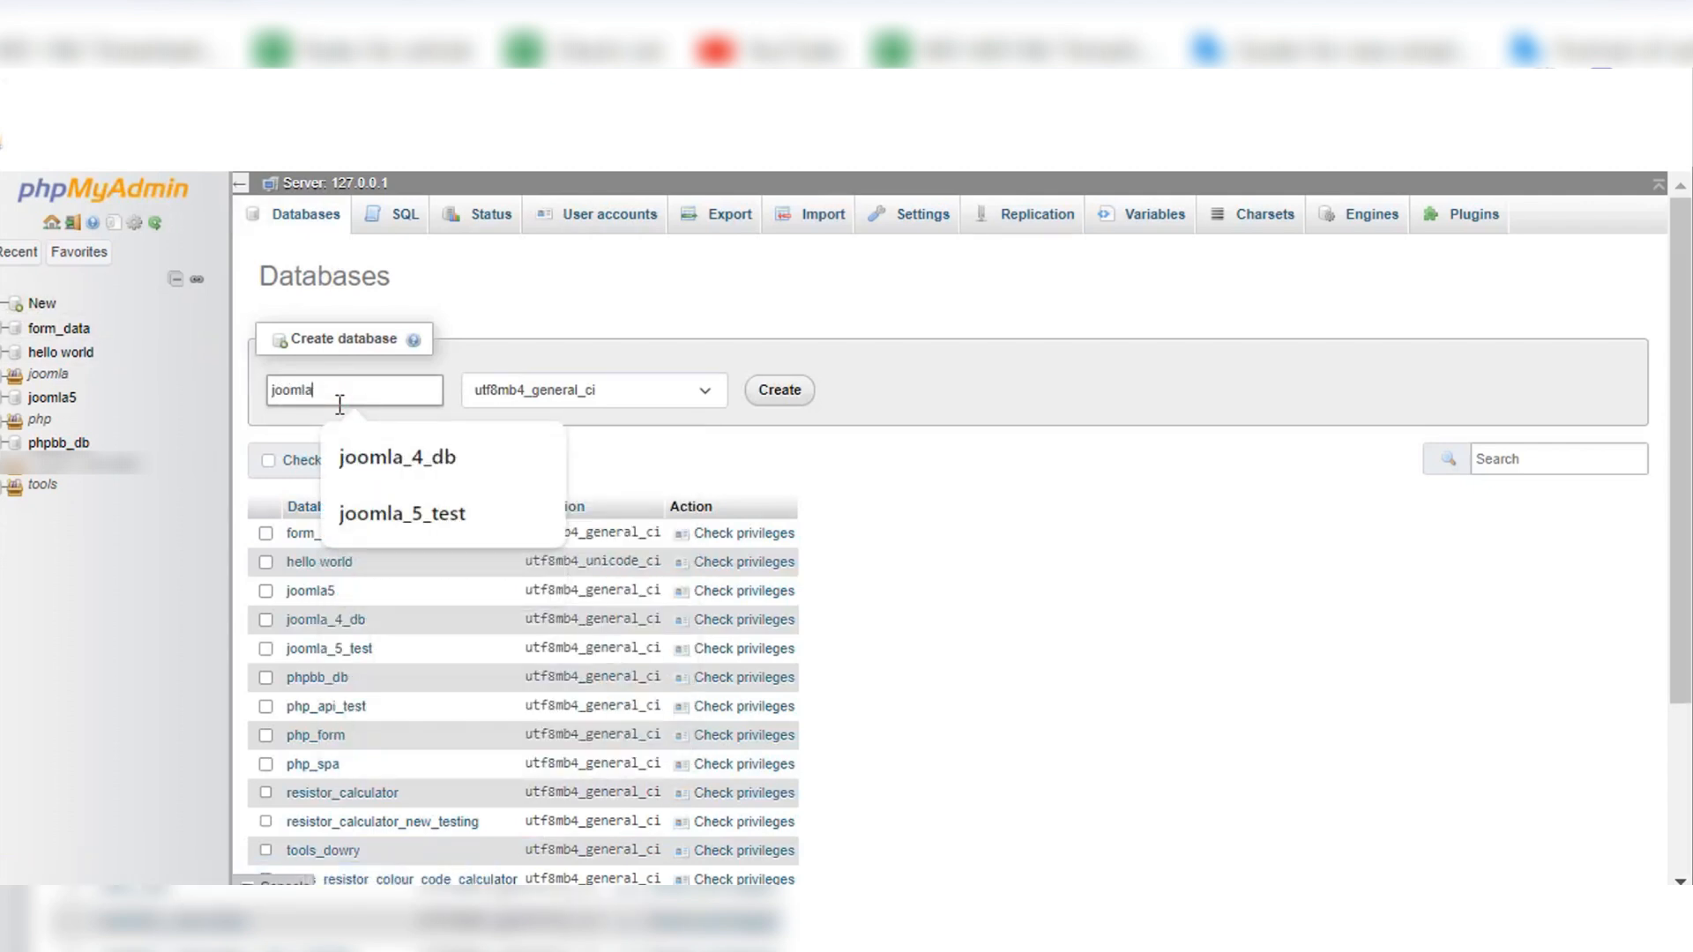
type("_5_tes")
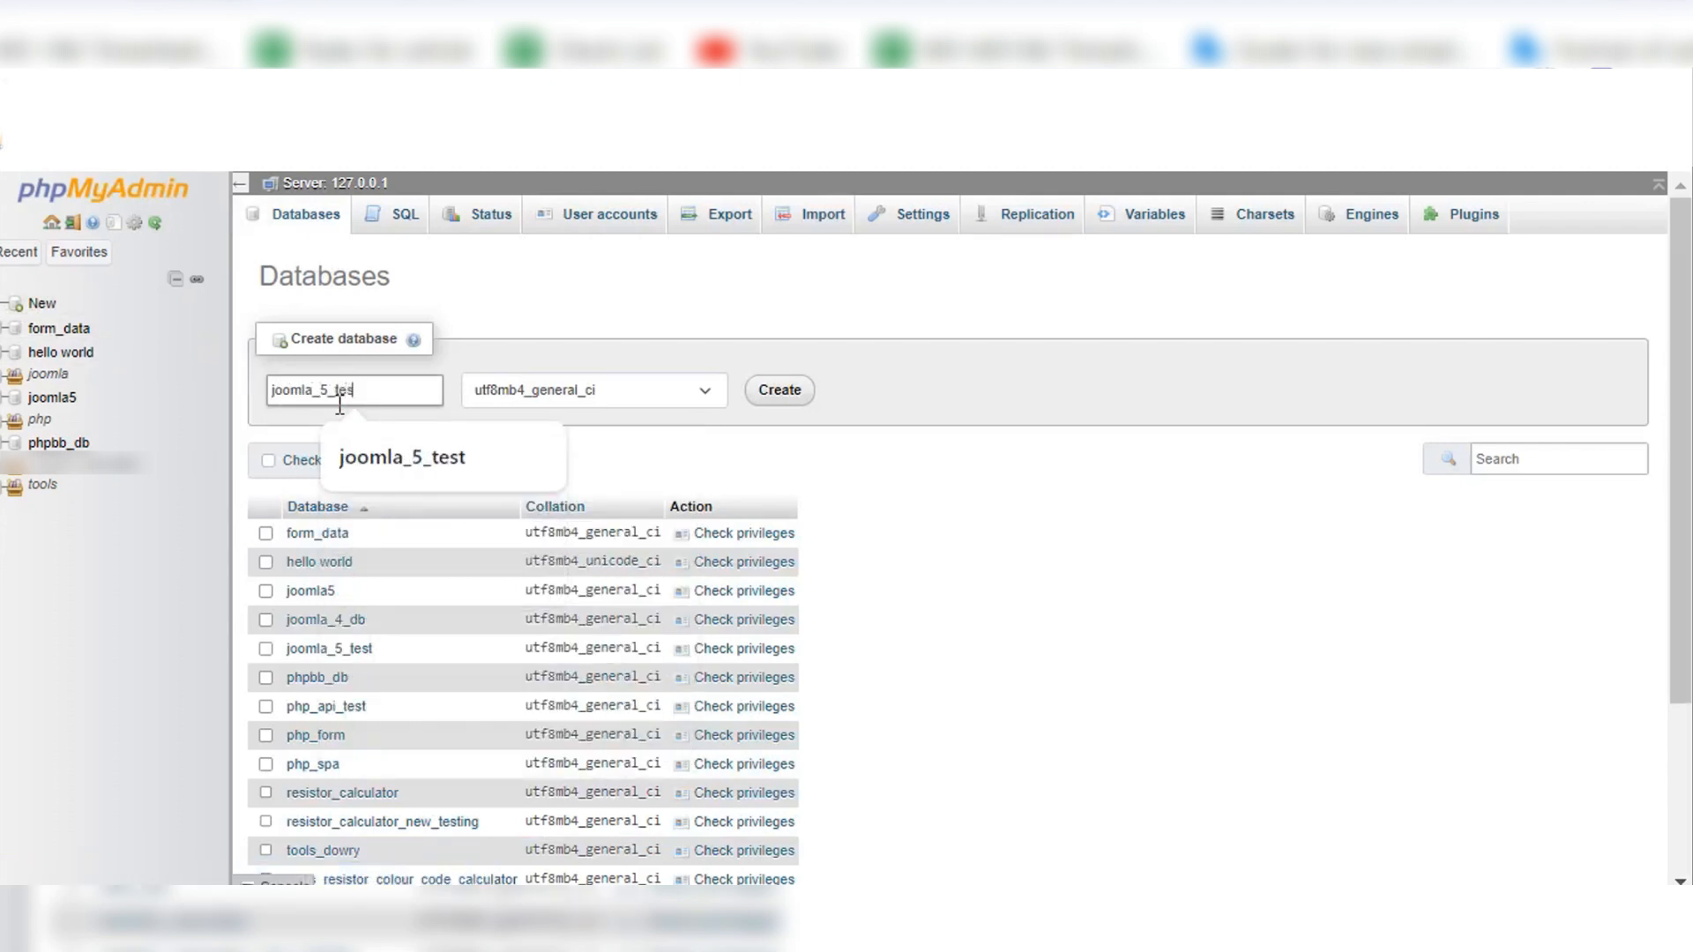
type("ting")
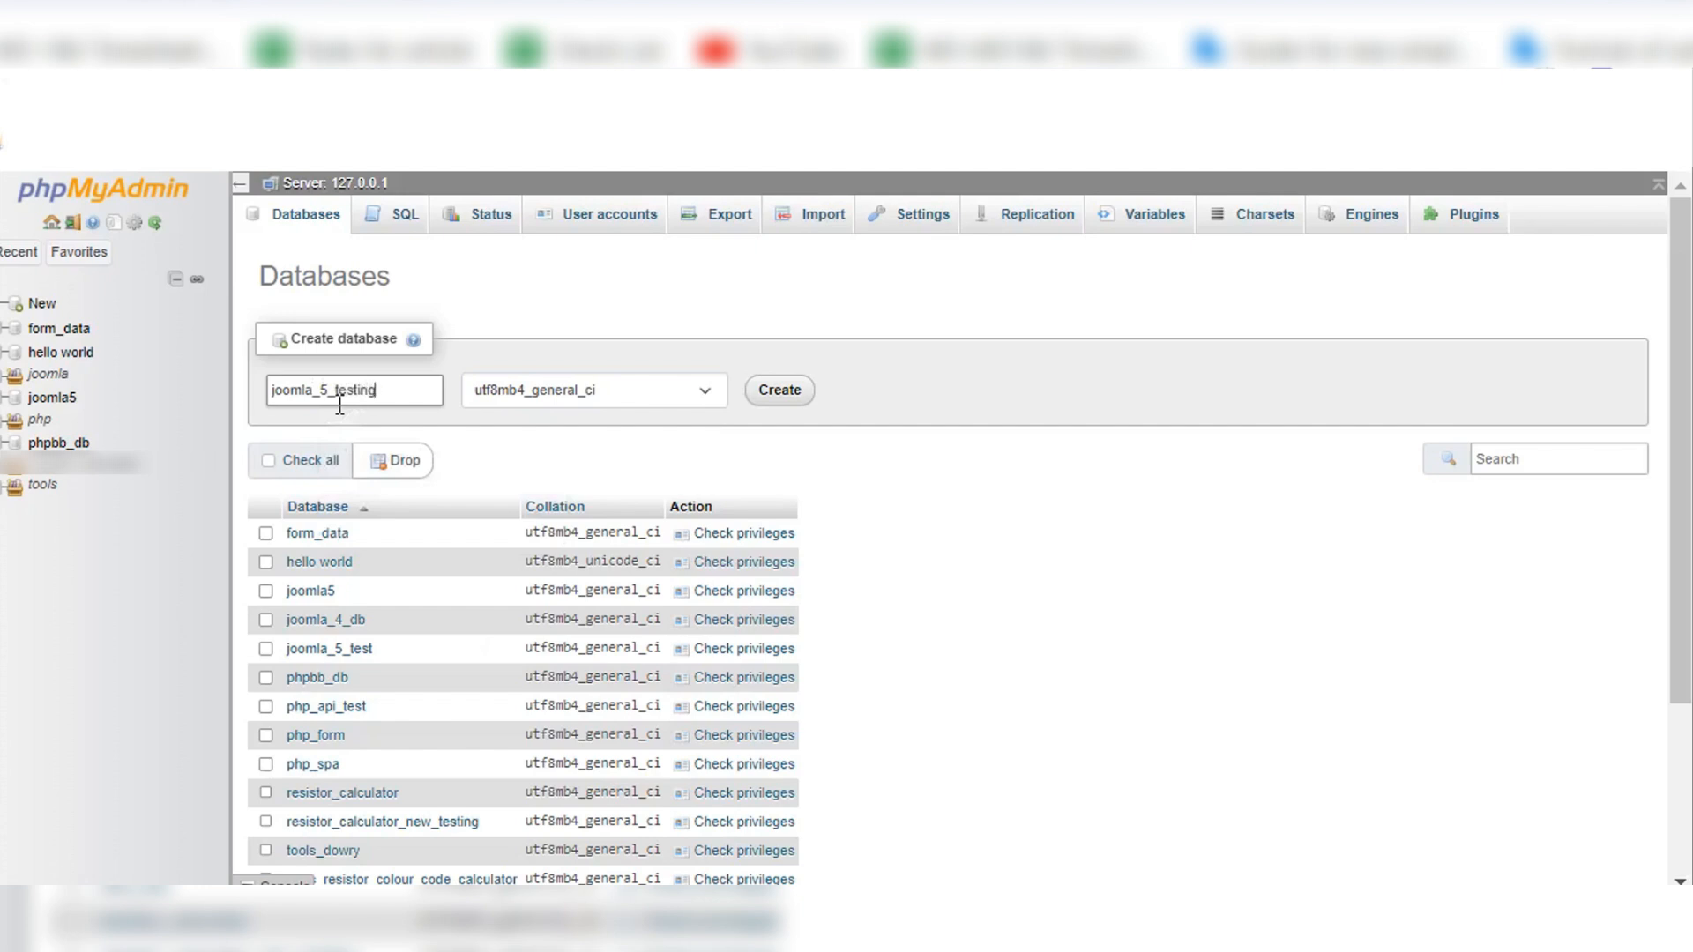
left_click(791, 399)
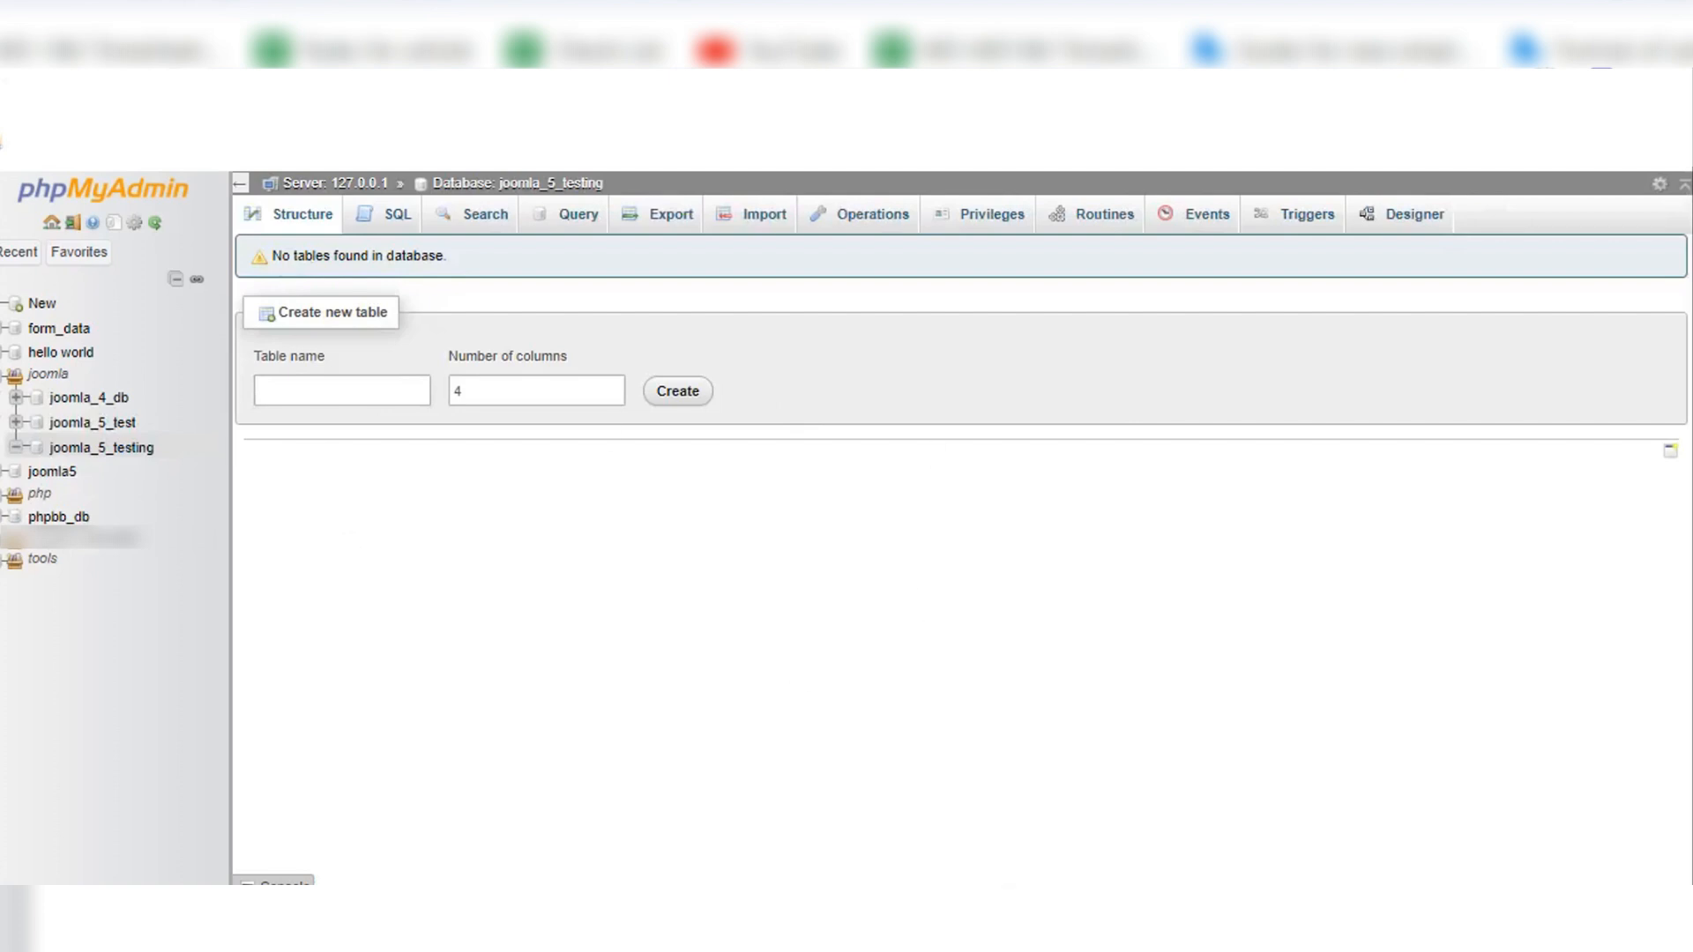
Step: Return to the Joomla Installer and set the database username to root using the saved suggestion
left_click(1102, 35)
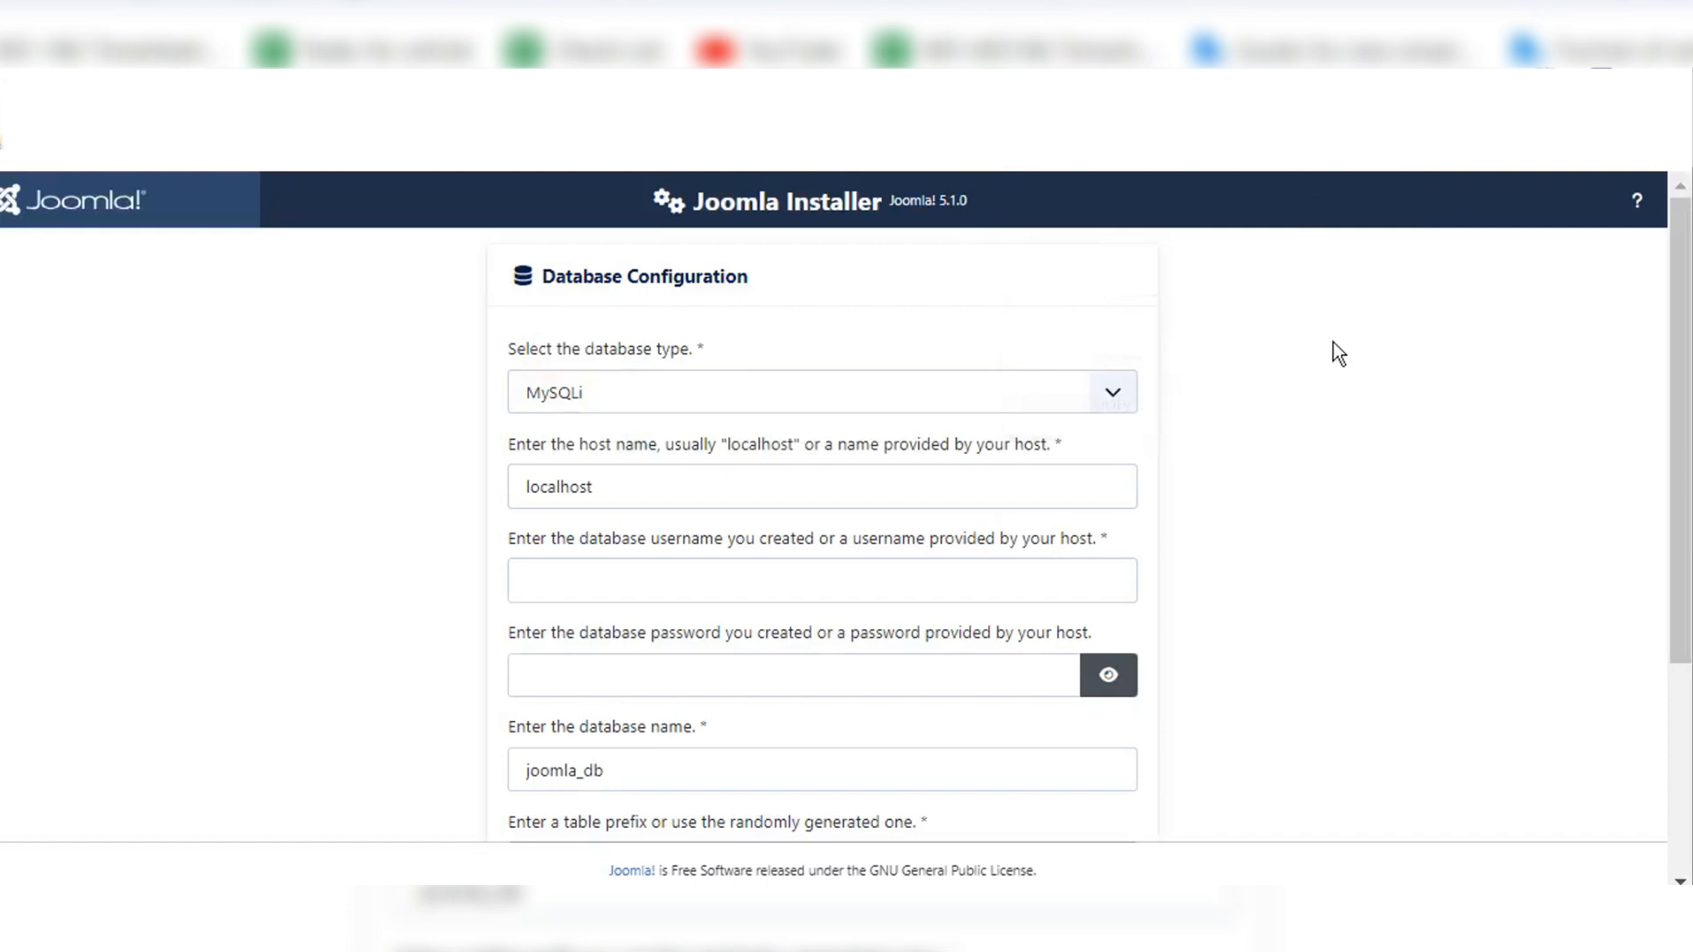
scroll(1402, 529, "down", 2)
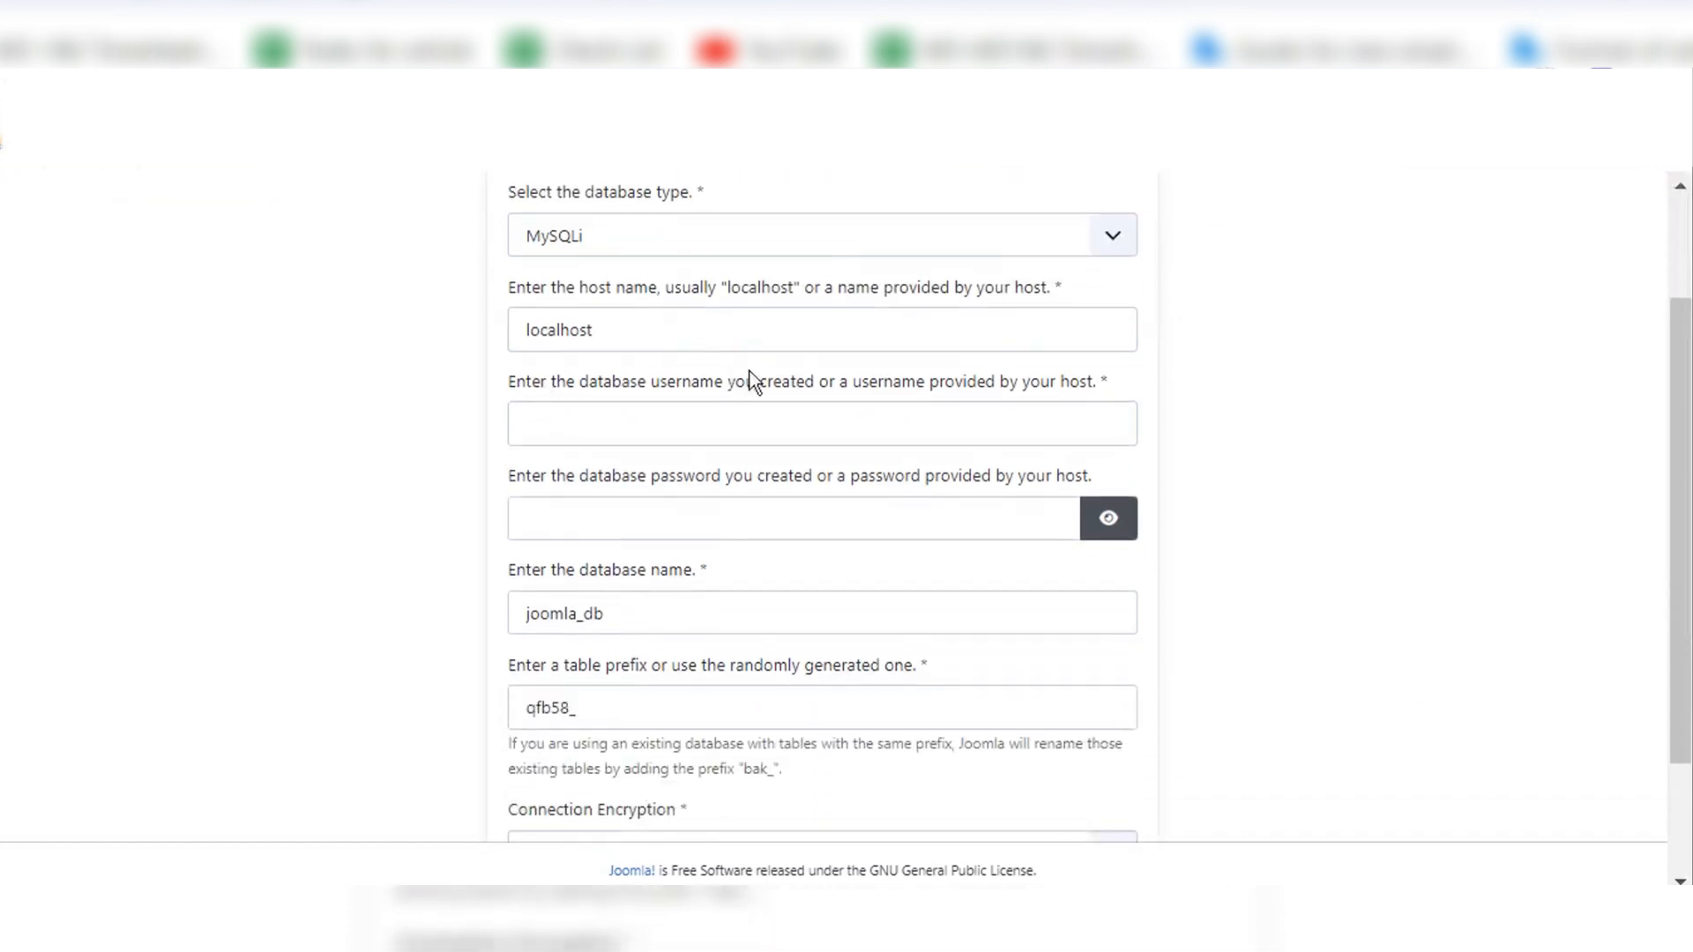
left_click(685, 431)
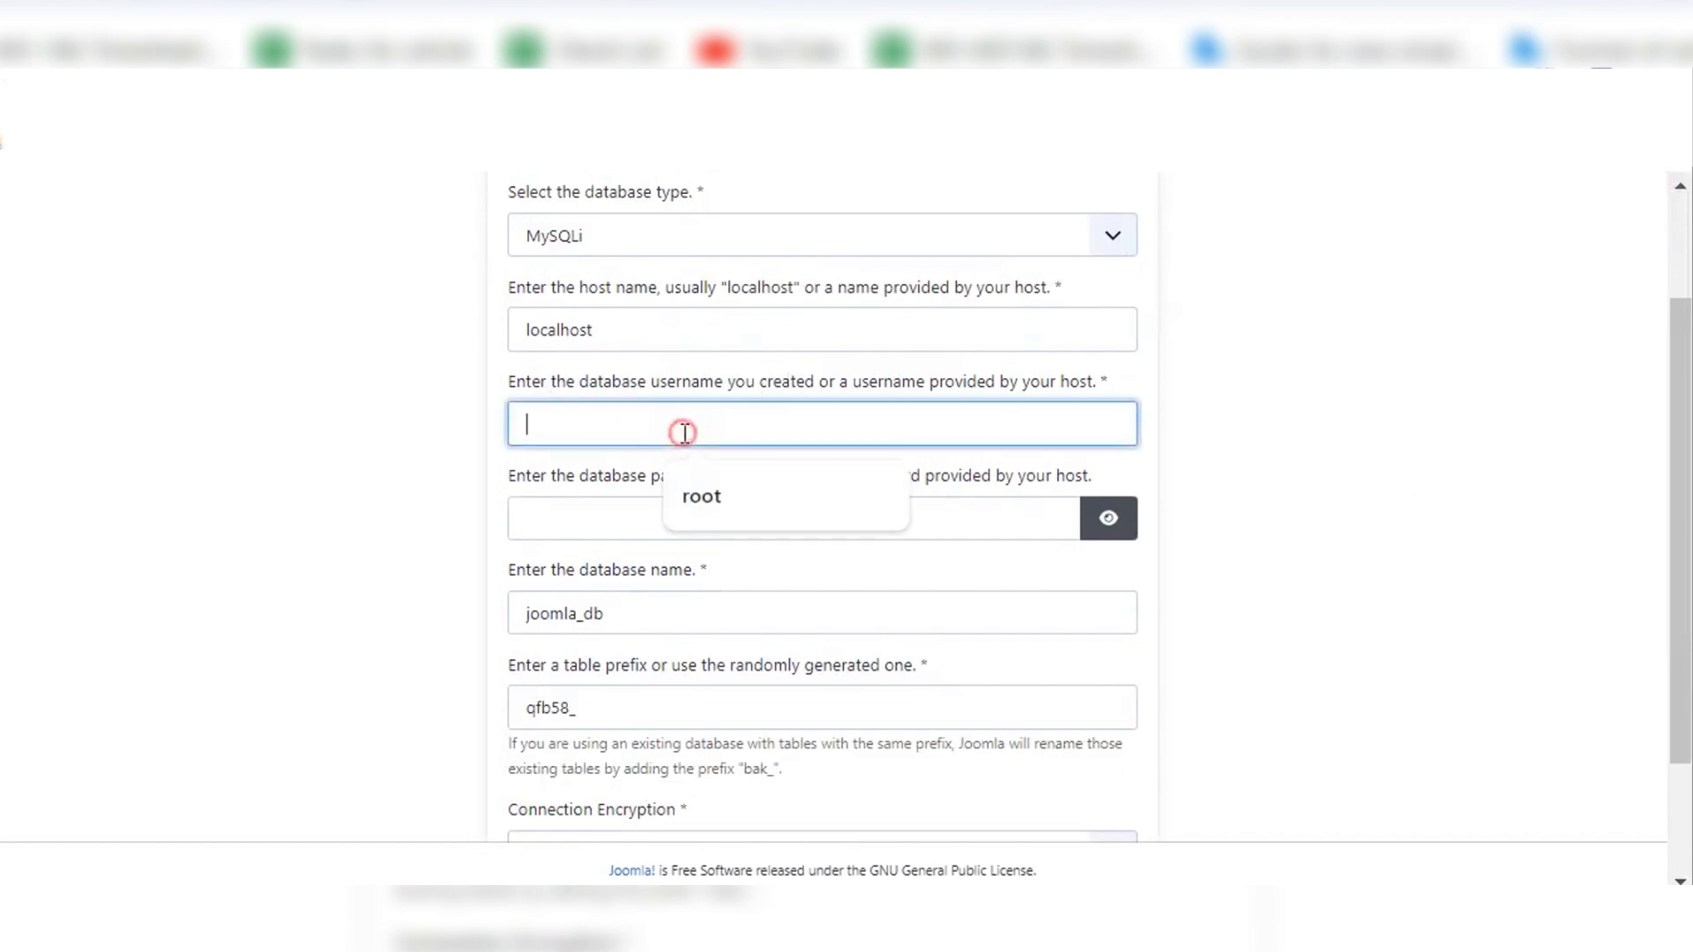
key("Down")
key("Return")
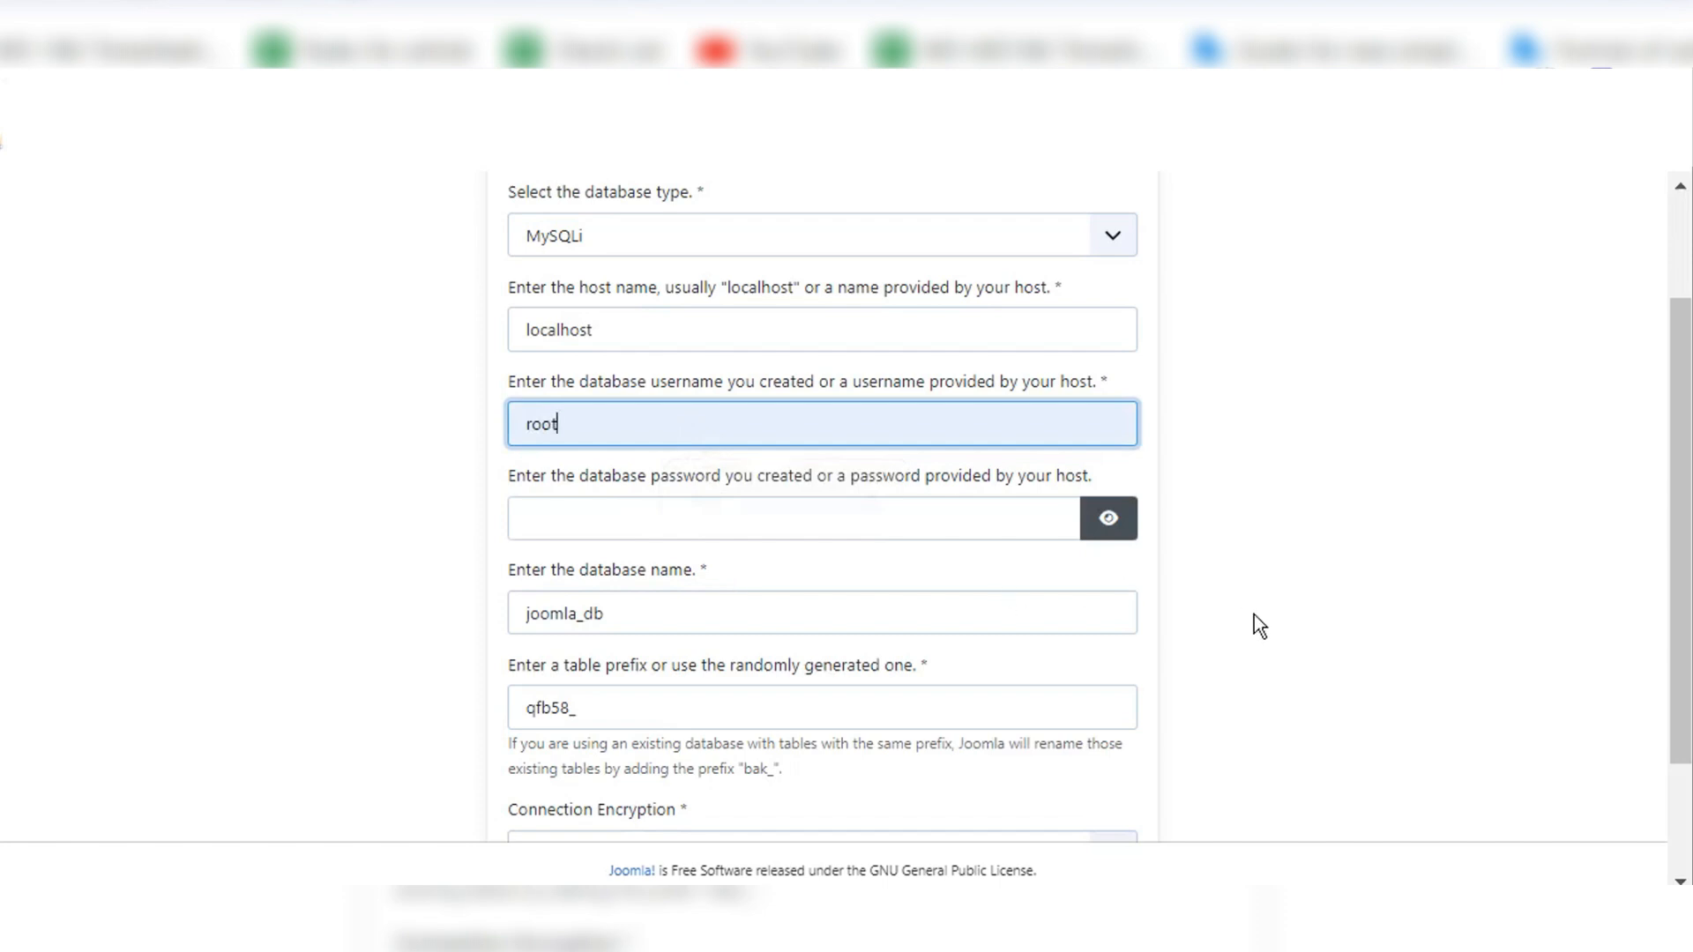
Step: Replace the database name in the database configuration with jooma_5_testing
scroll(1253, 618, "down", 2)
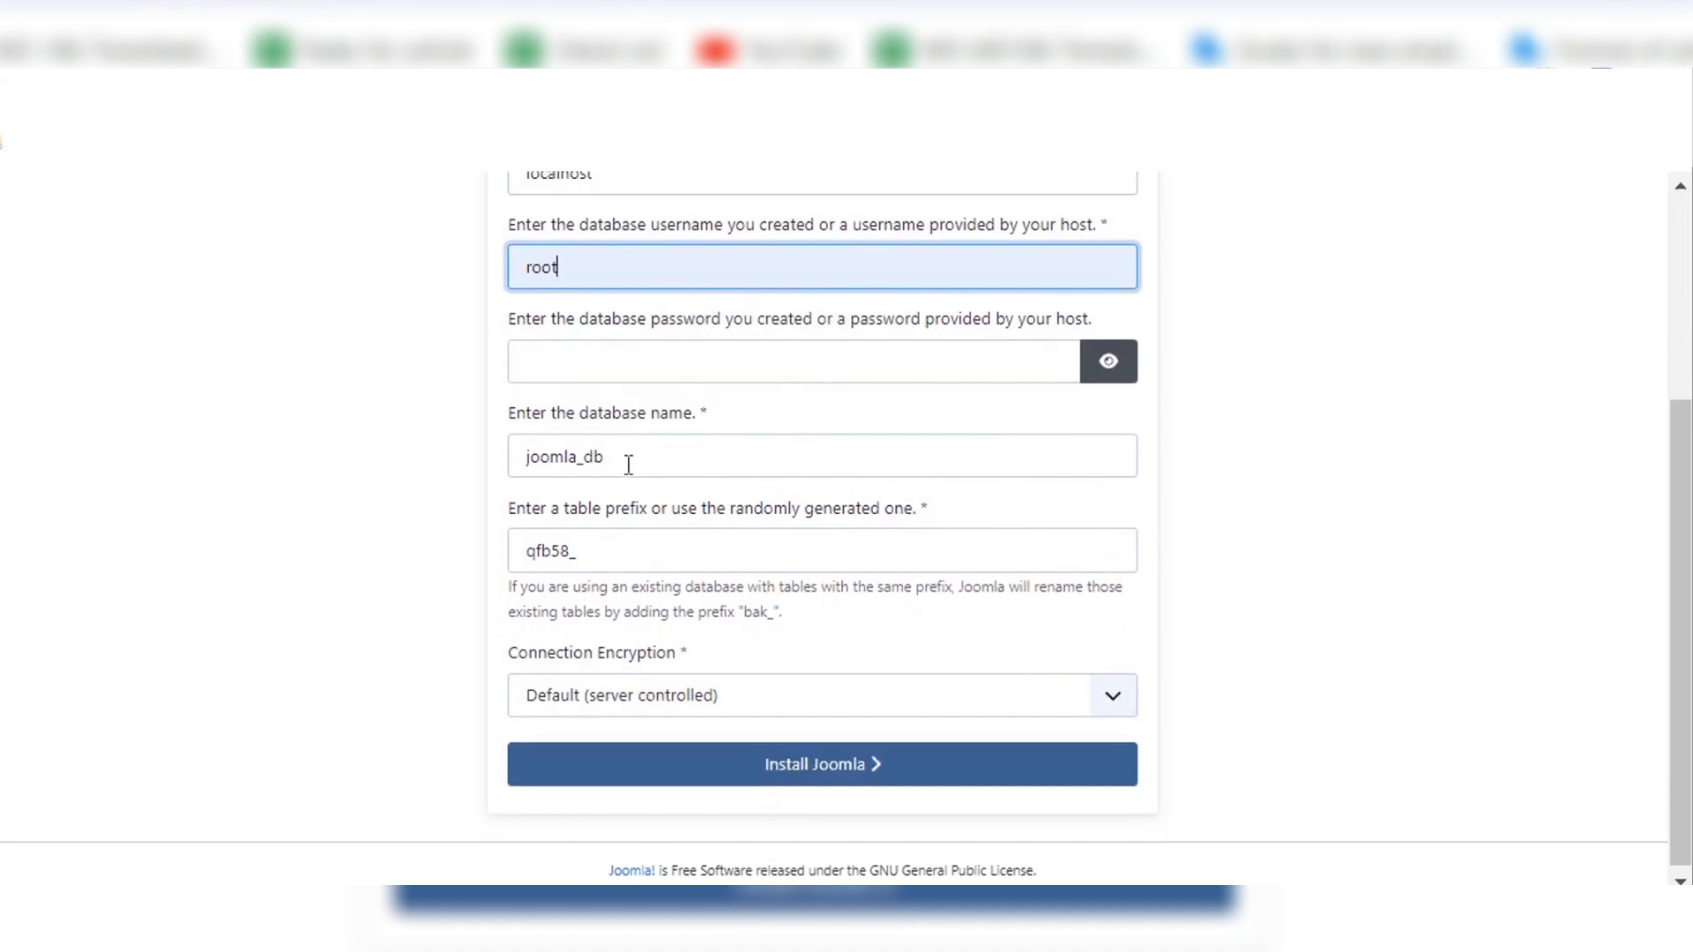
left_click_drag(629, 465, 481, 452)
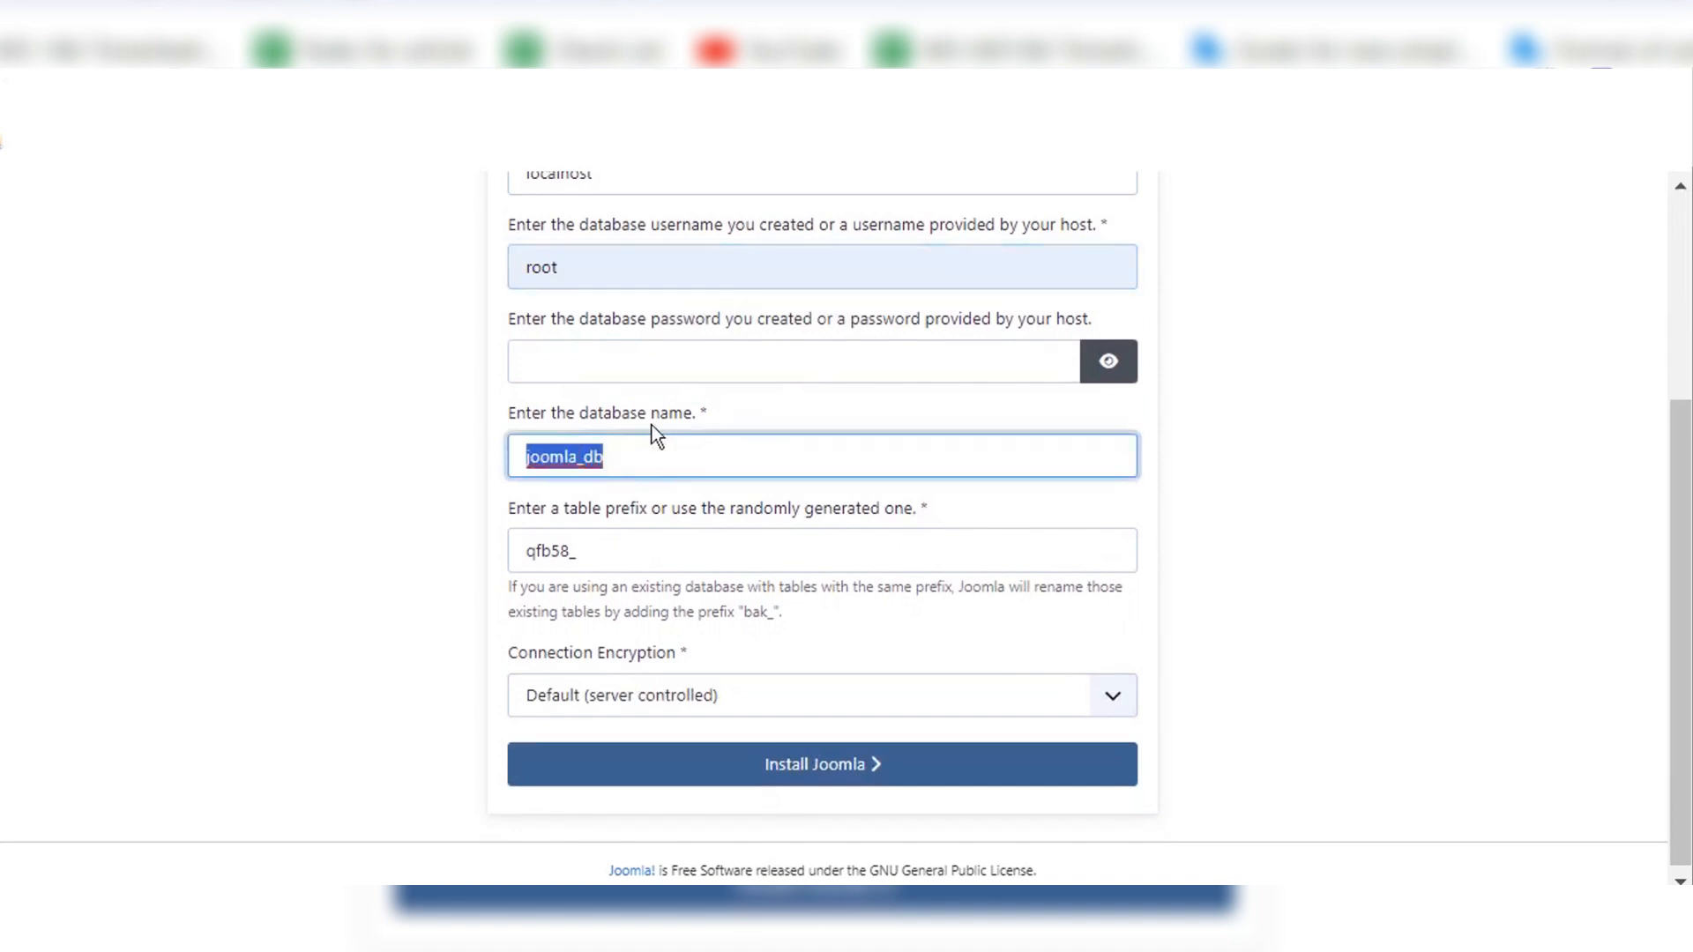
type("joom")
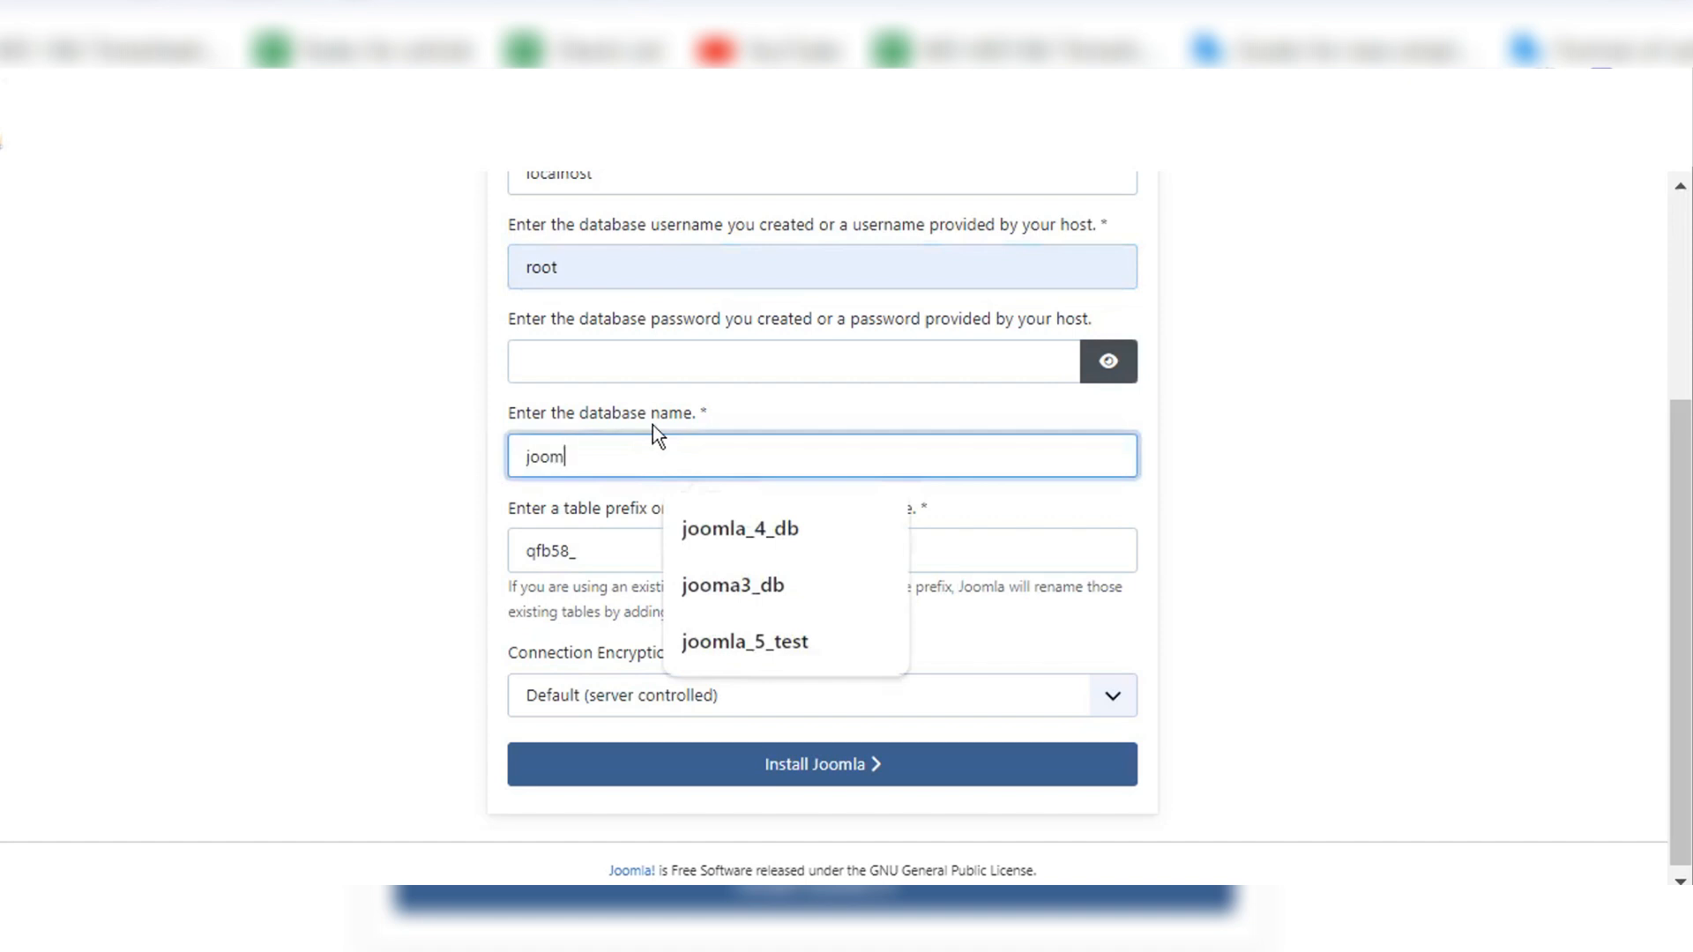
type("a_5_testing")
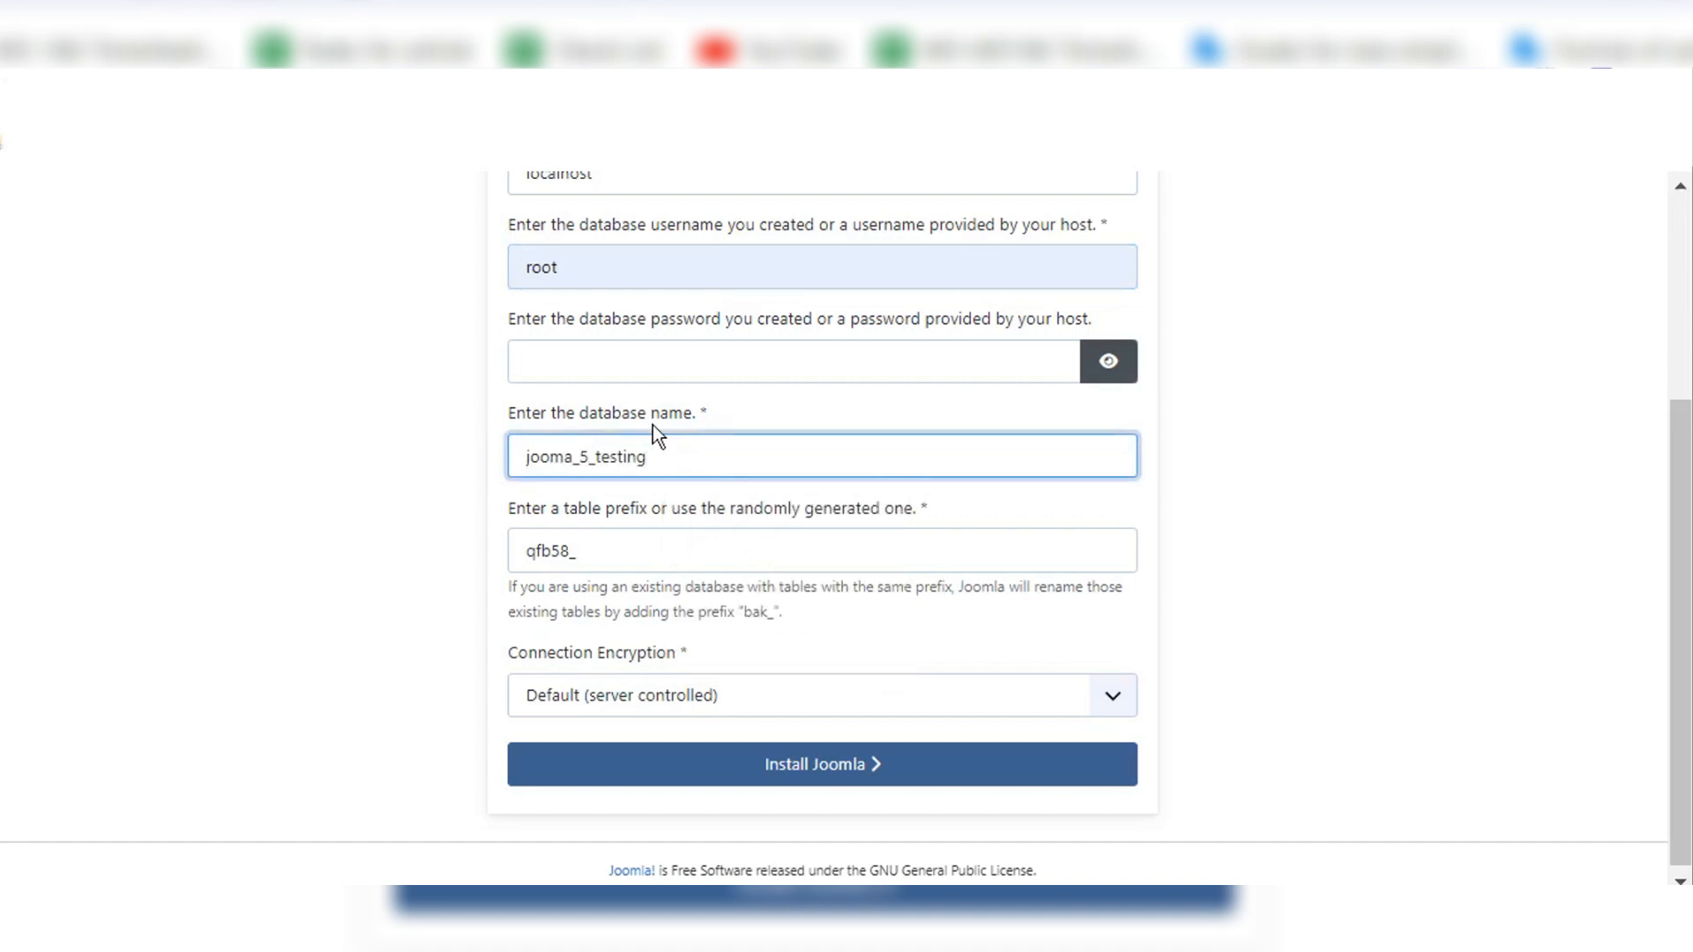
left_click_drag(665, 457, 515, 470)
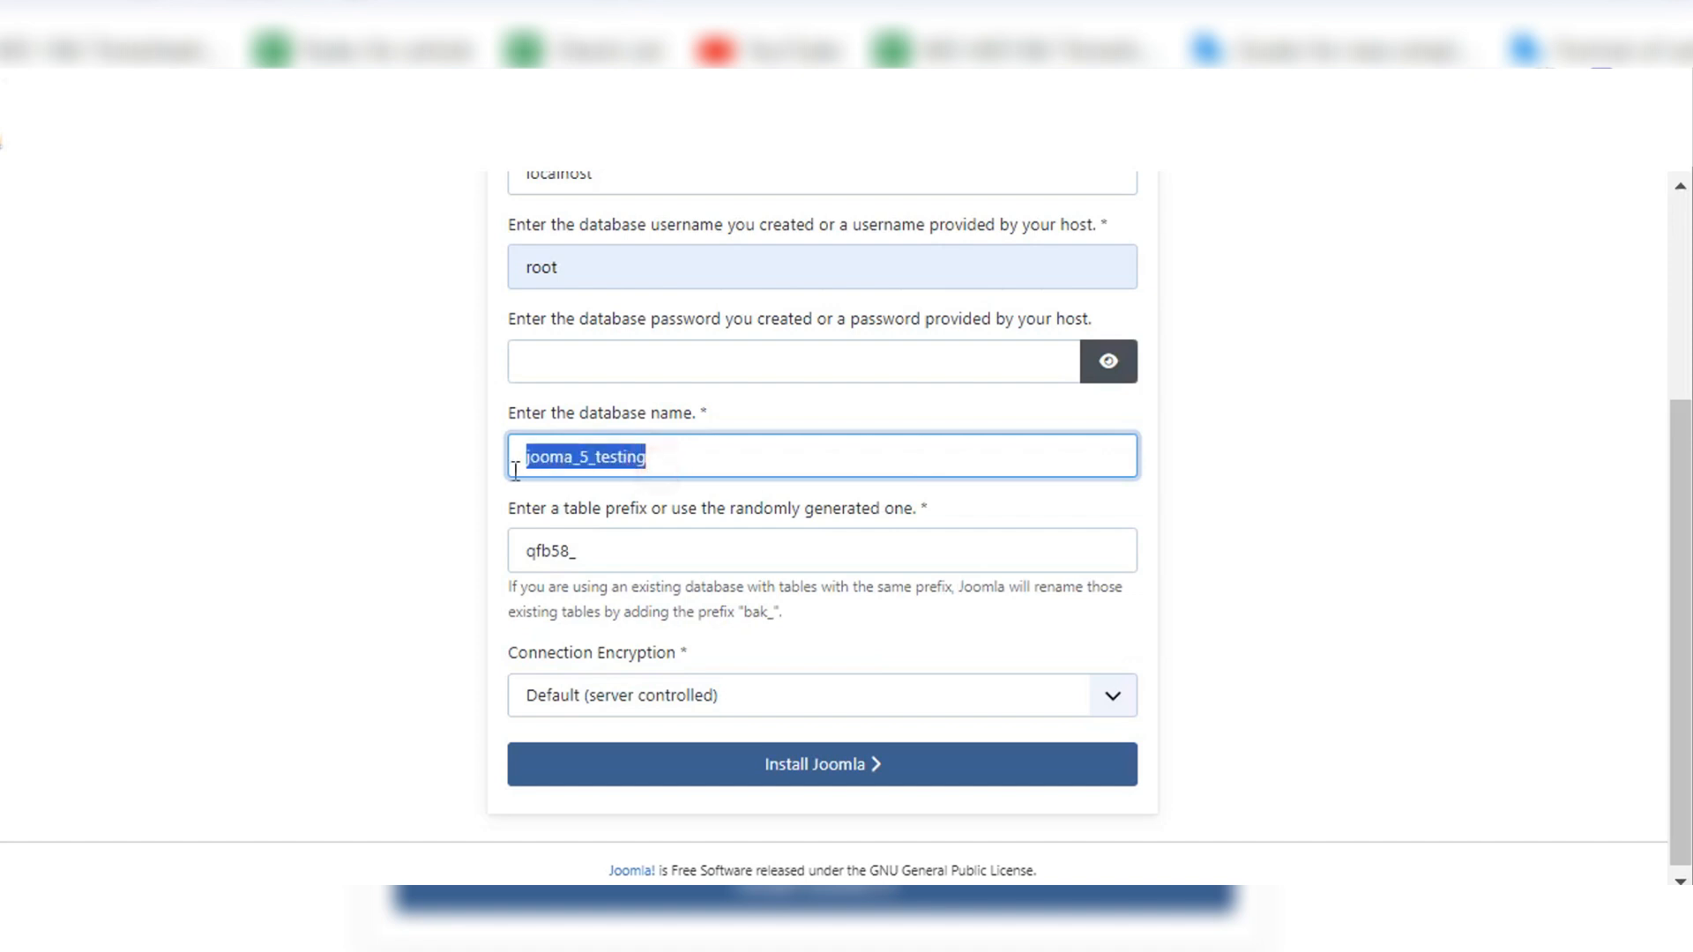
left_click(1189, 451)
Step: Keep the generated table prefix qfb58_, start the Joomla installation and dismiss the browser's offer to save the password
scroll(1189, 452, "down", 1)
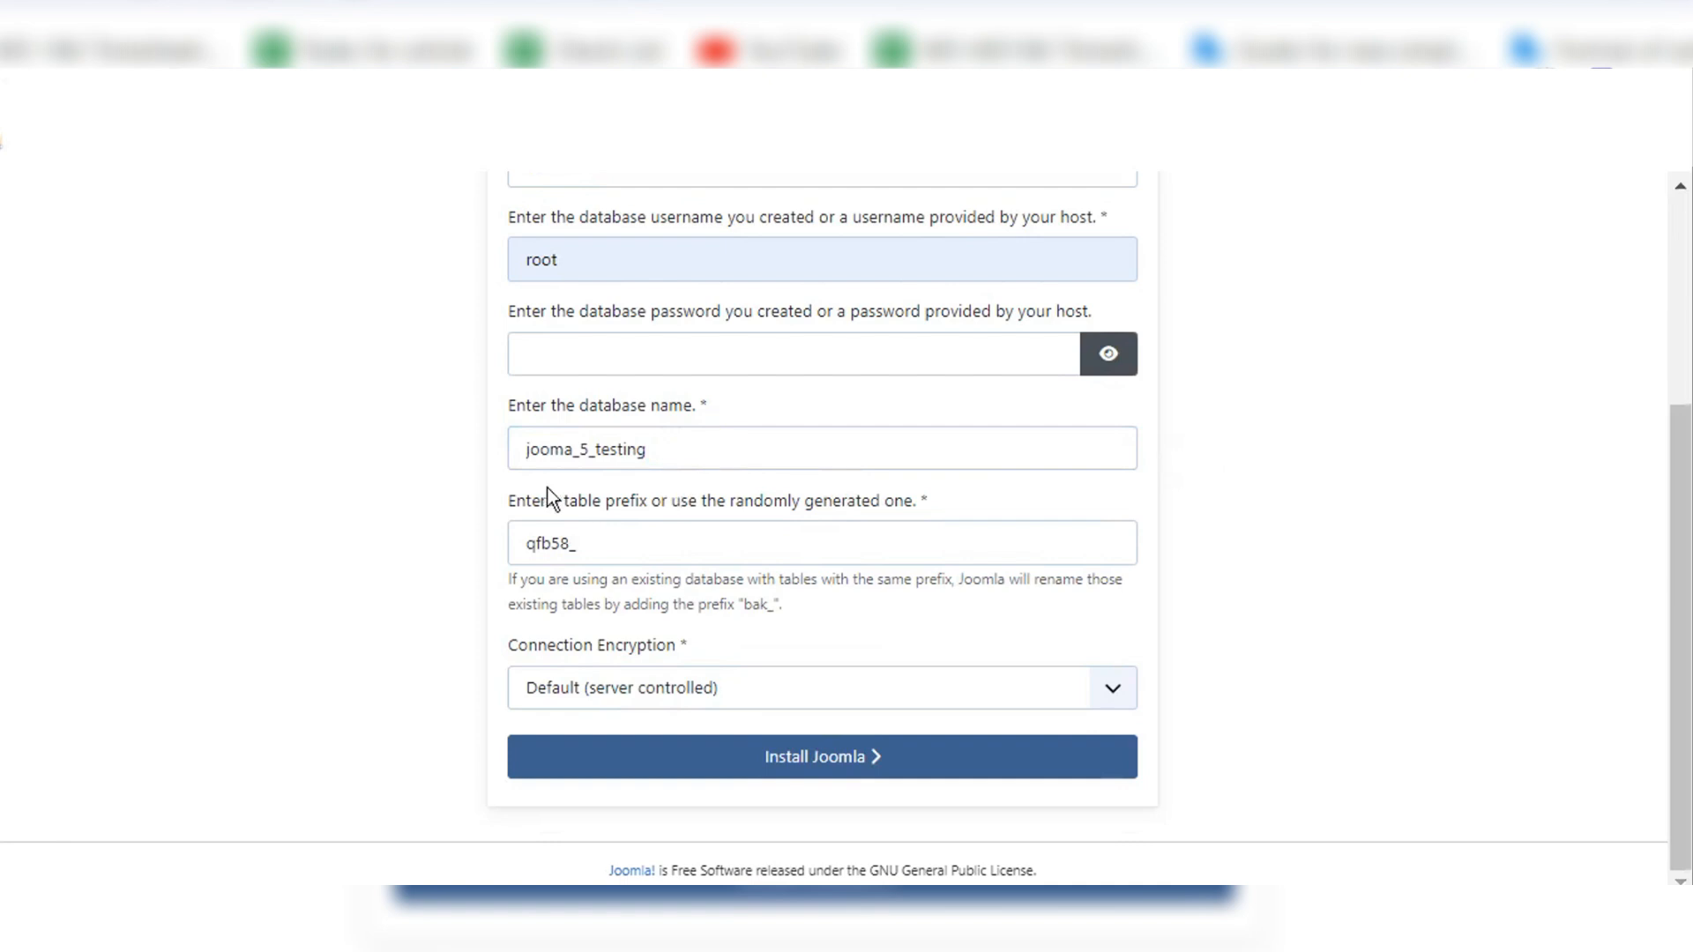
left_click_drag(517, 500, 628, 503)
left_click(708, 501)
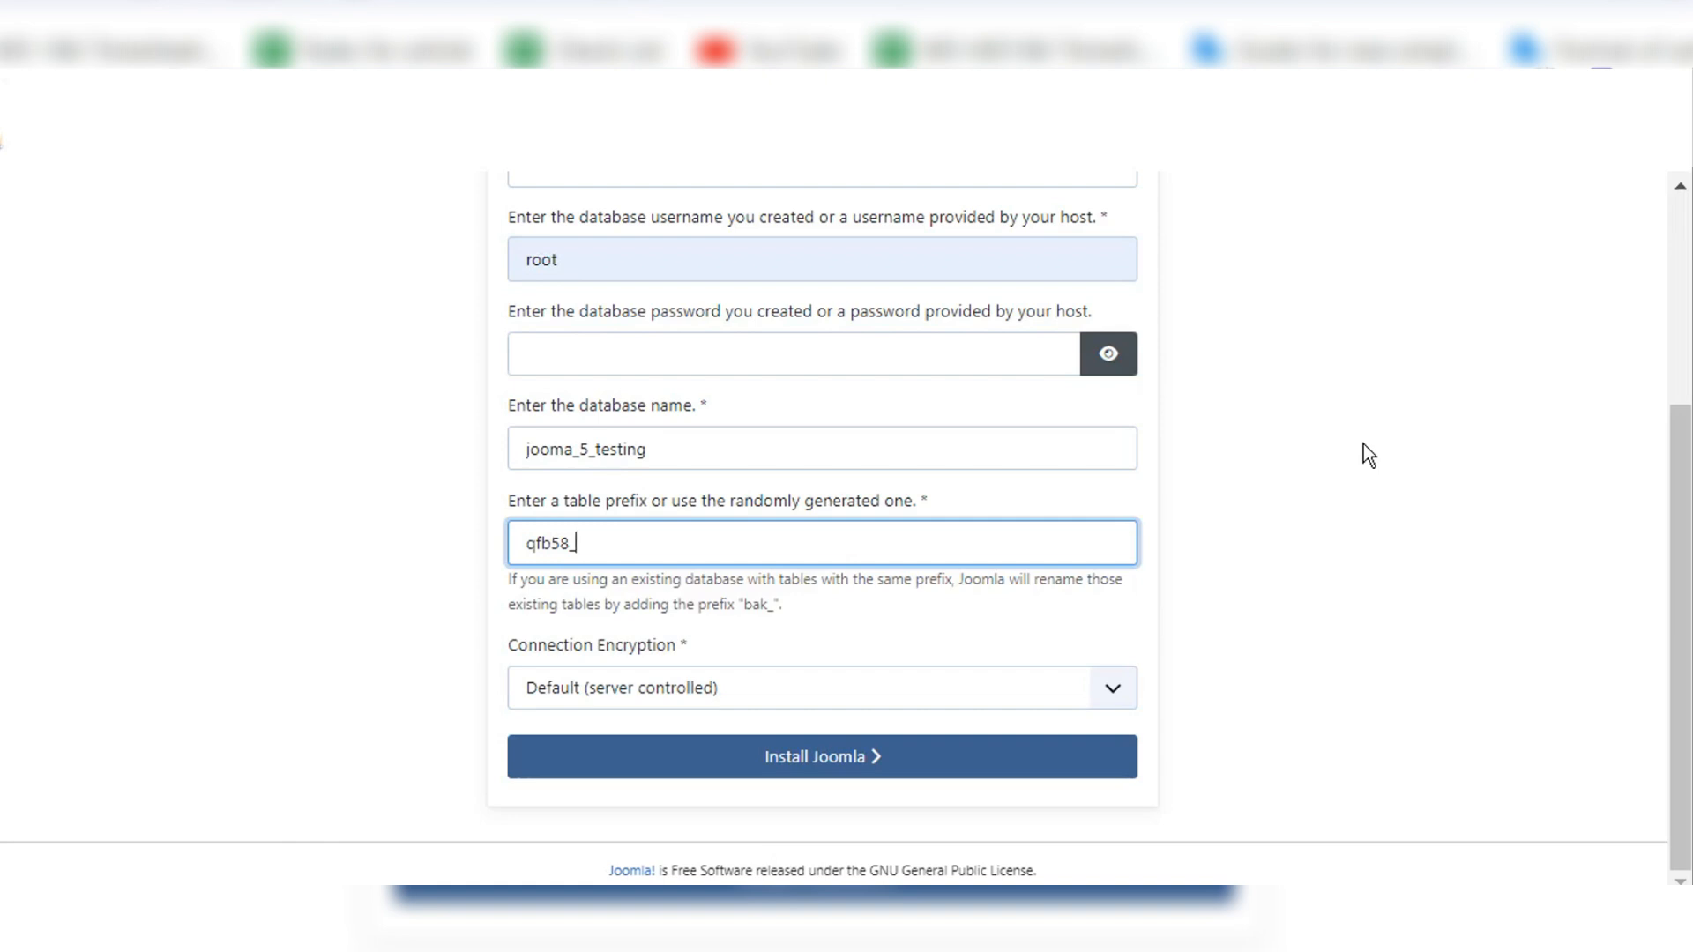
left_click_drag(578, 544, 514, 553)
left_click(1446, 500)
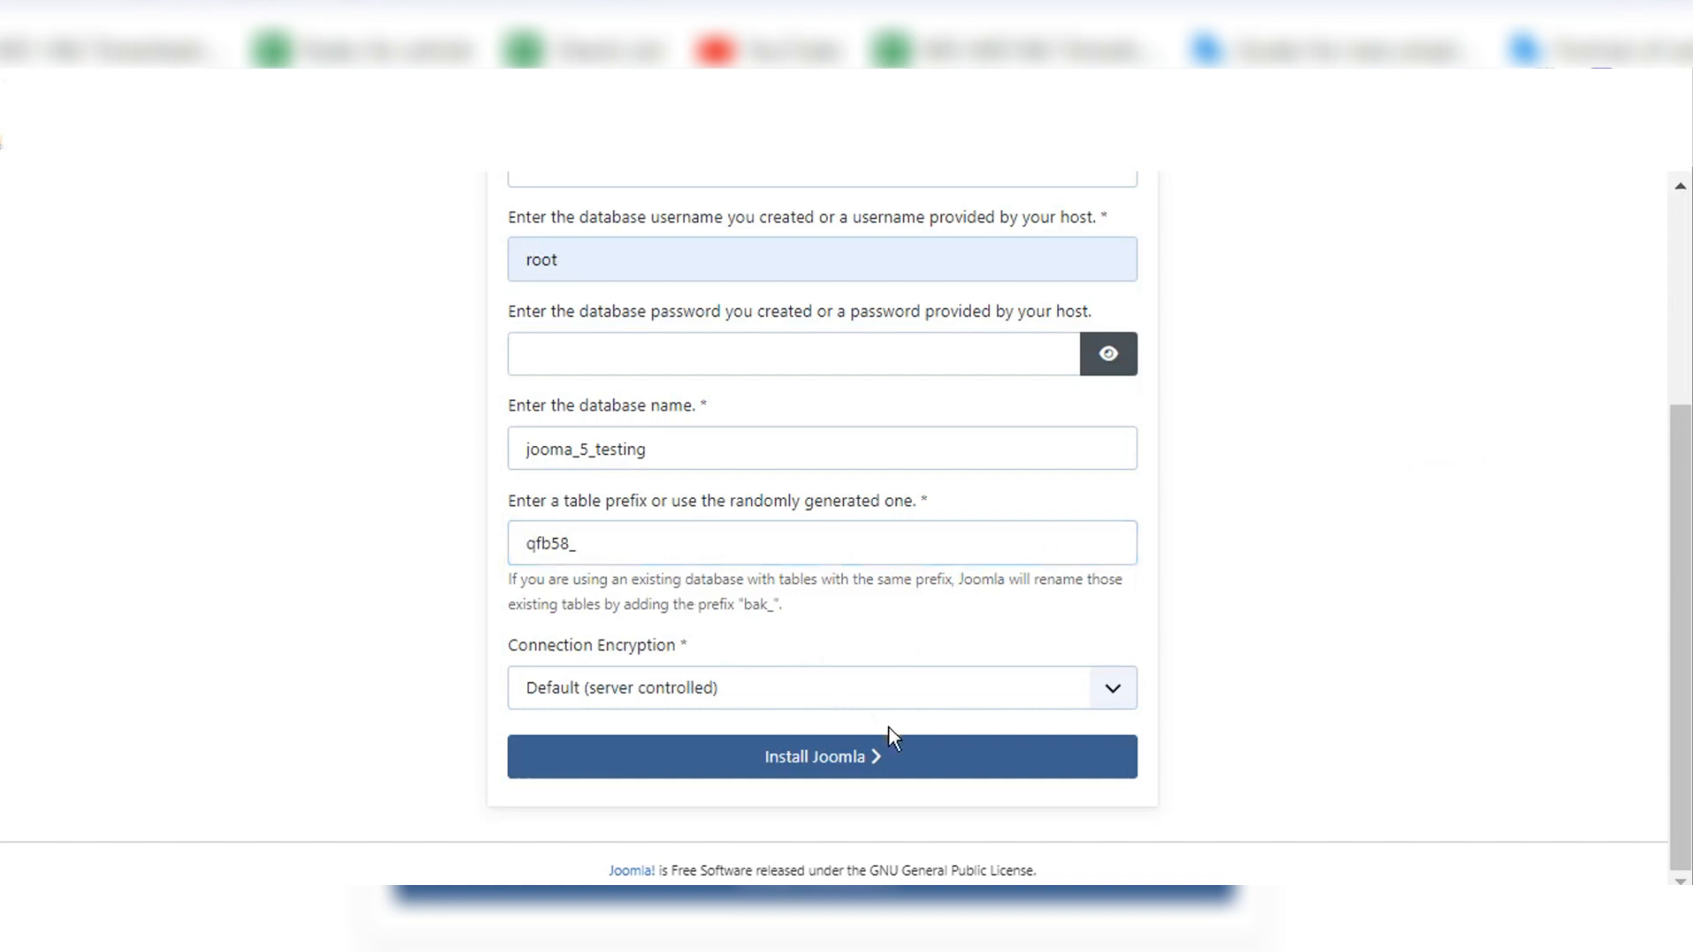
left_click(847, 769)
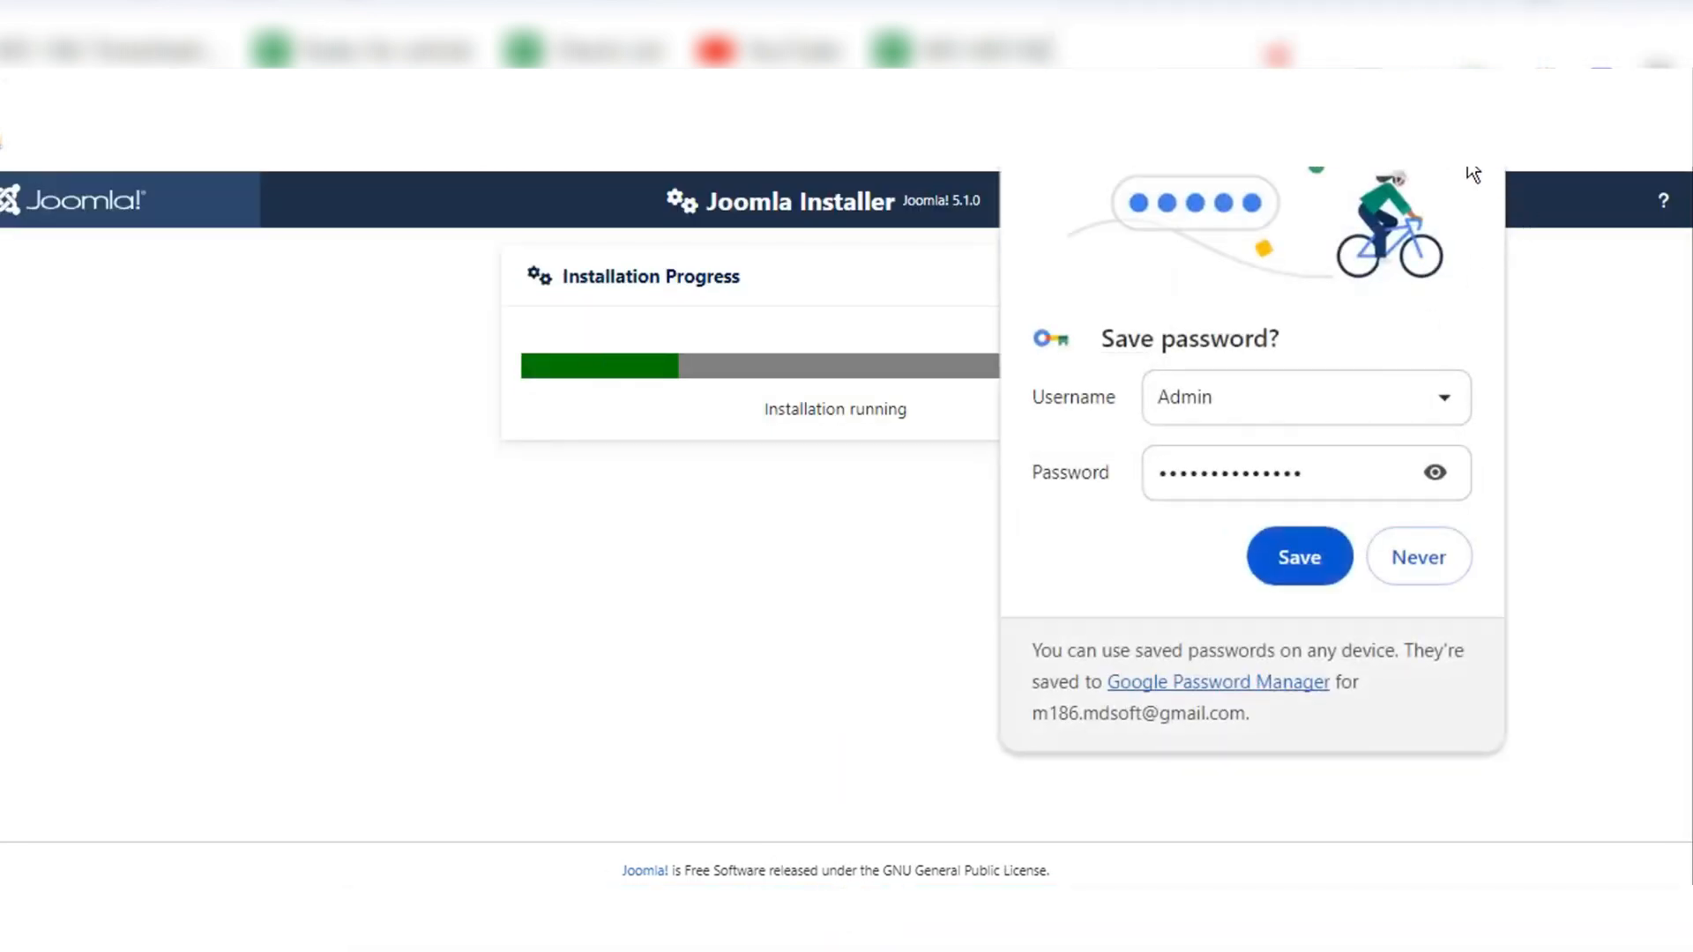
left_click(1464, 173)
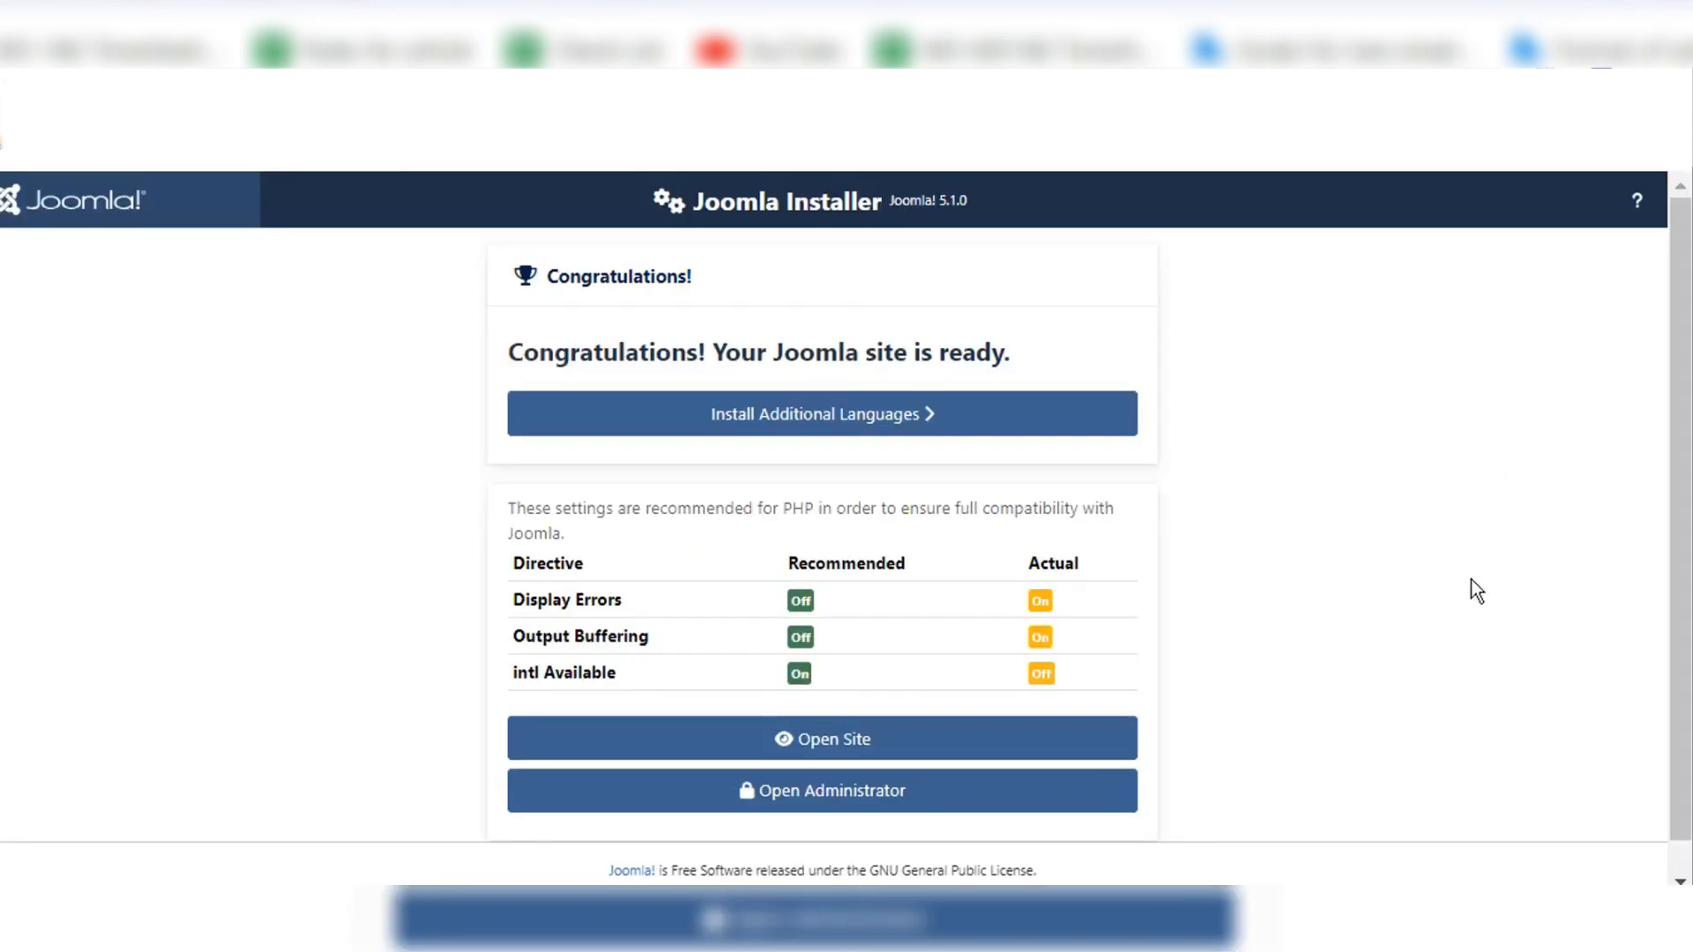
Step: Try to open the new site from the installation completion page
left_click(1473, 589)
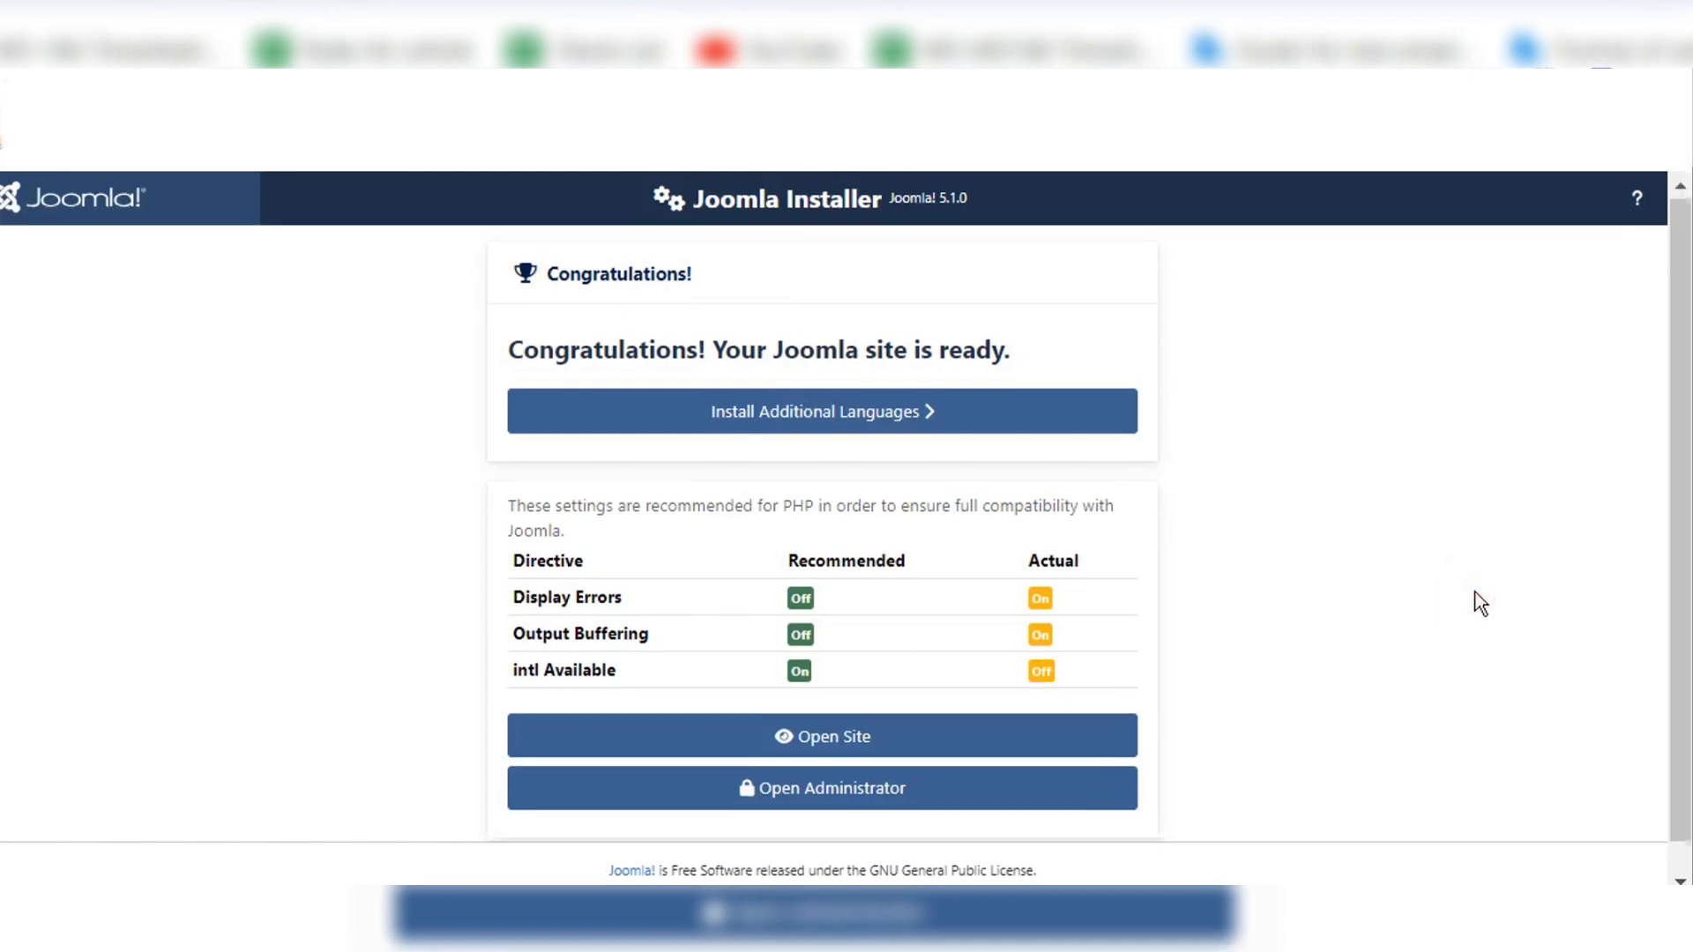
scroll(1480, 604, "down", 1)
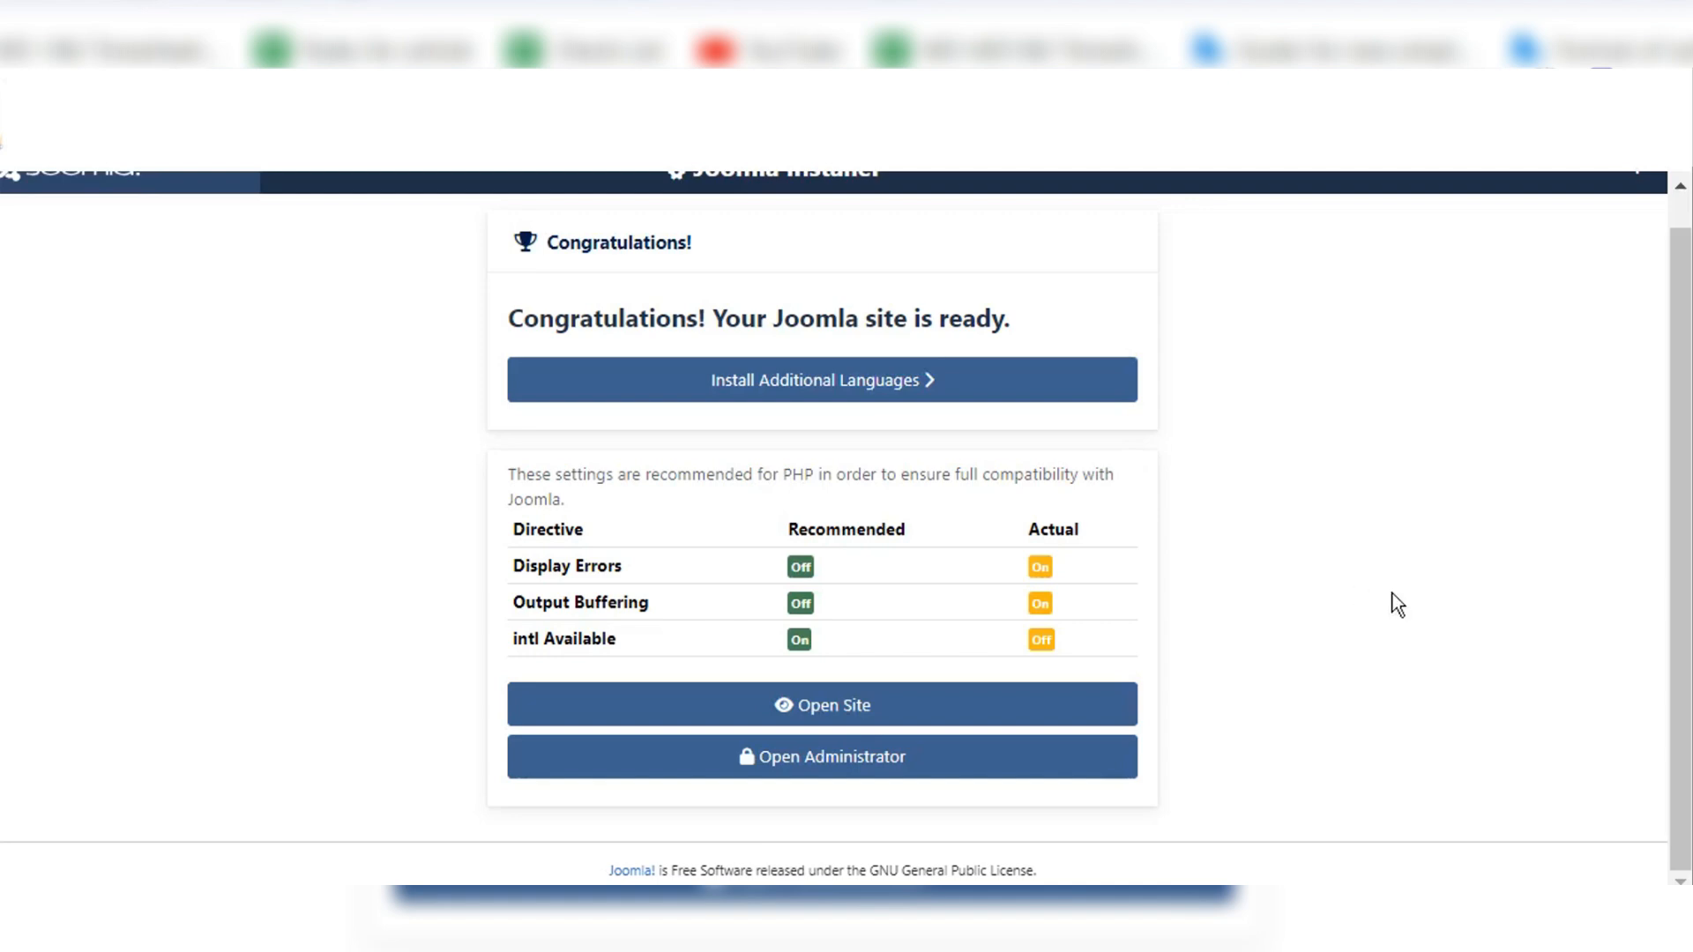
left_click(827, 706)
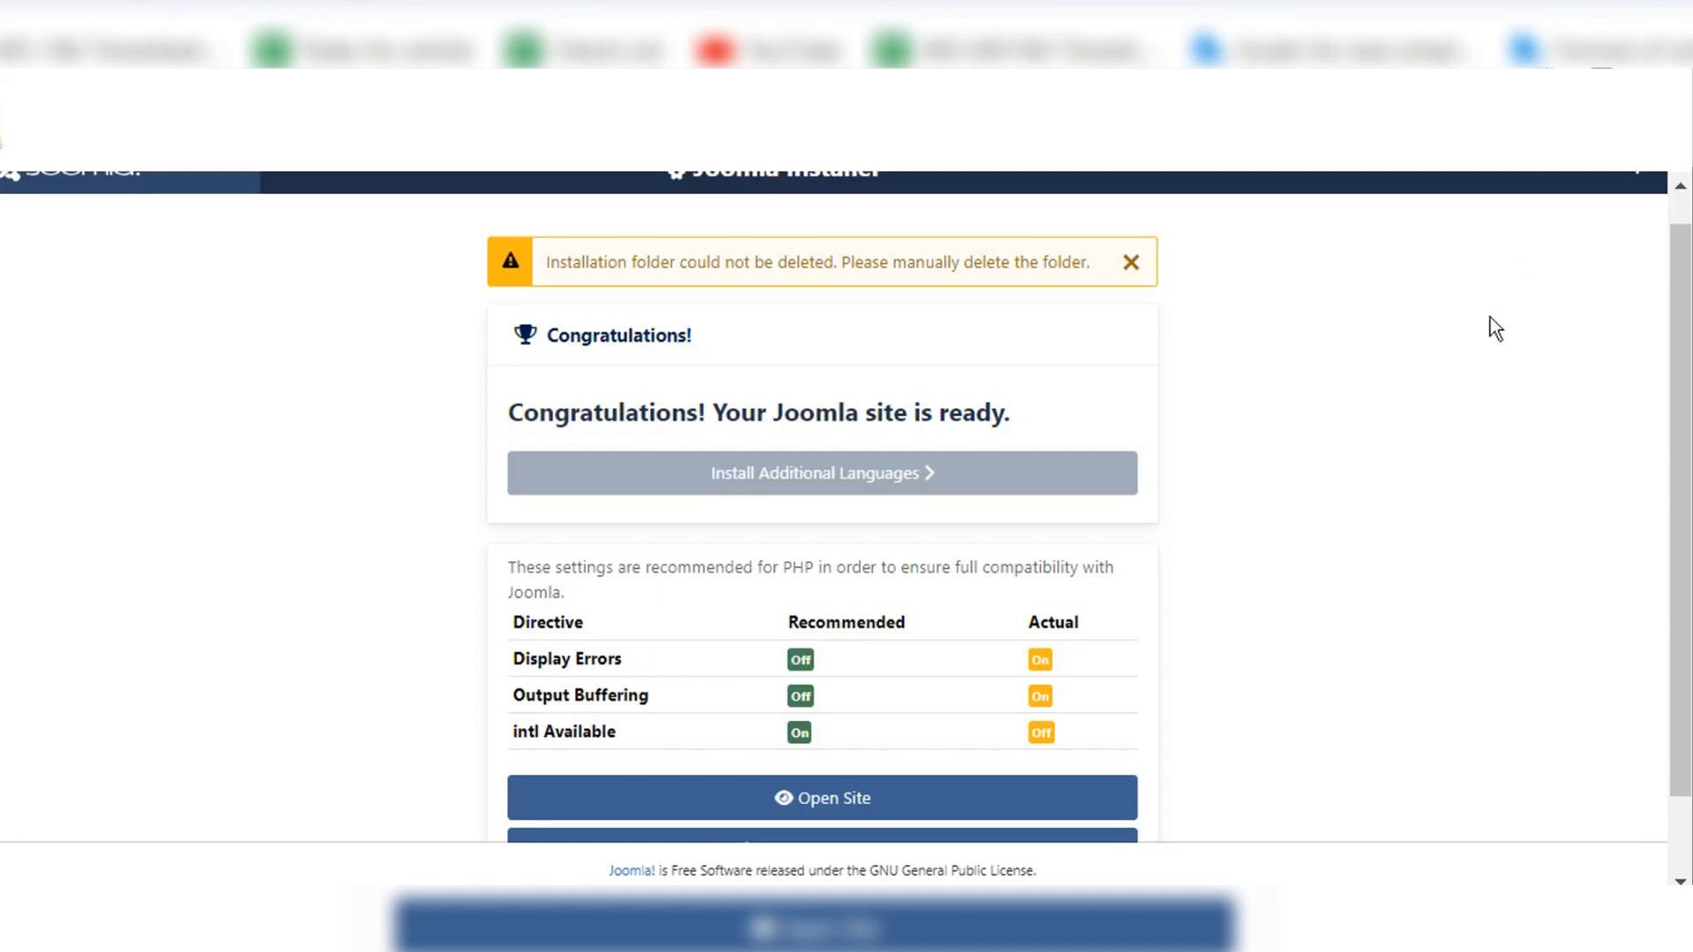
Step: Switch to File Explorer and delete the installation folder from xampp/htdocs/joomla_5_testing
key("alt+Tab")
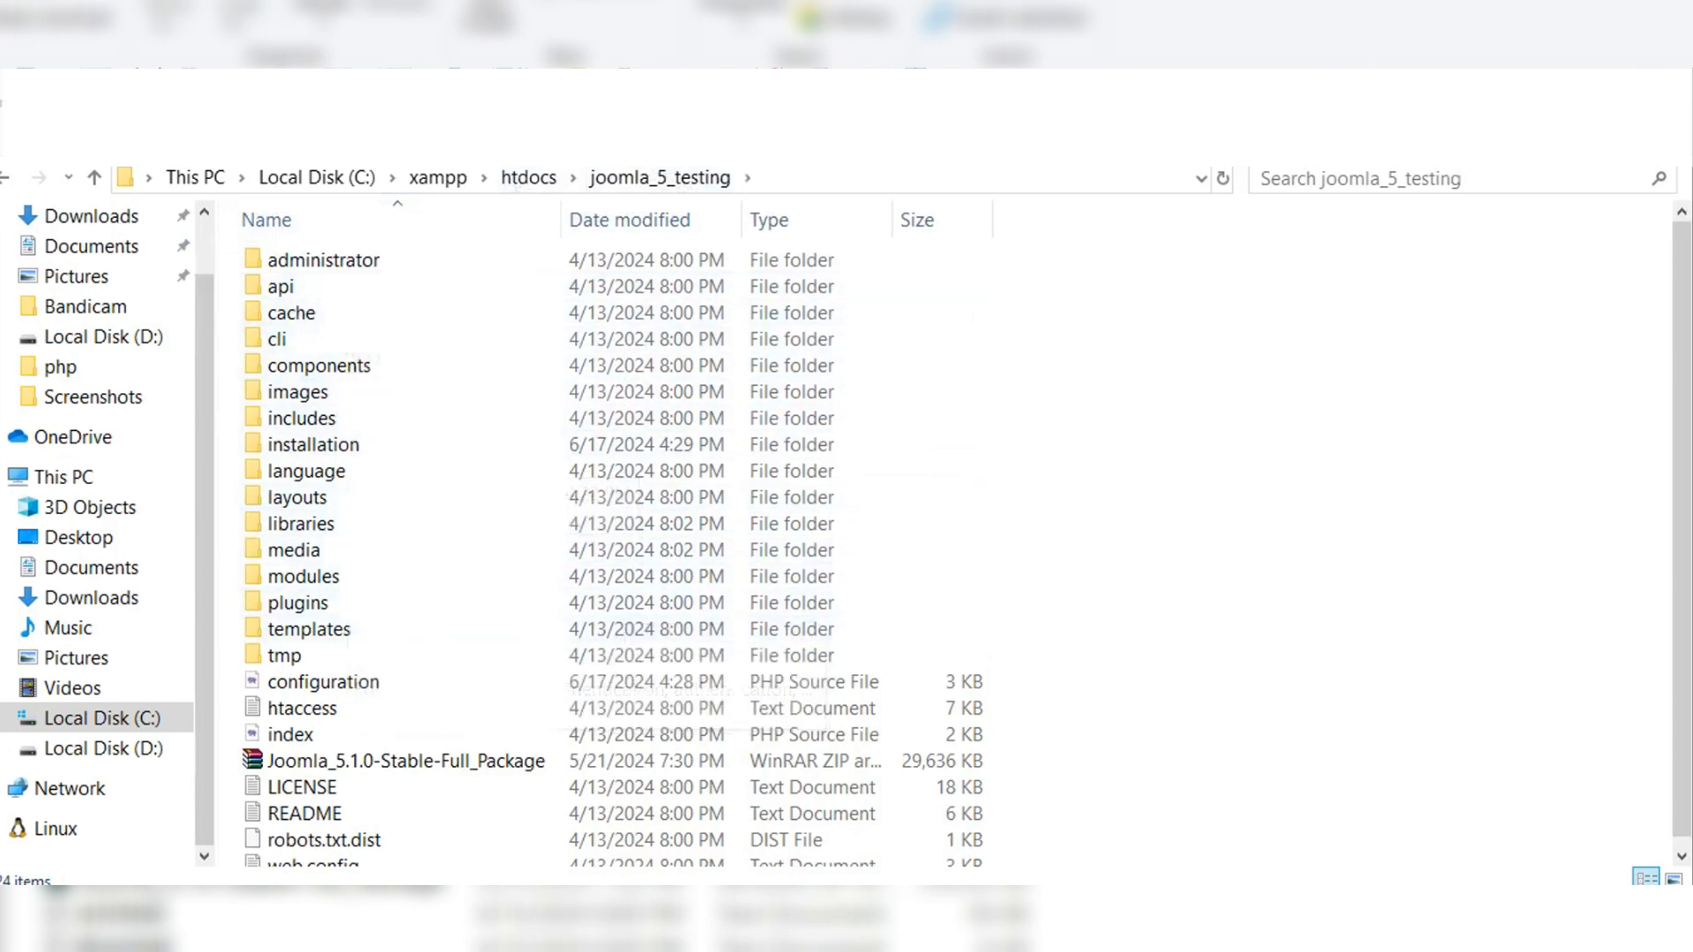
left_click(330, 448)
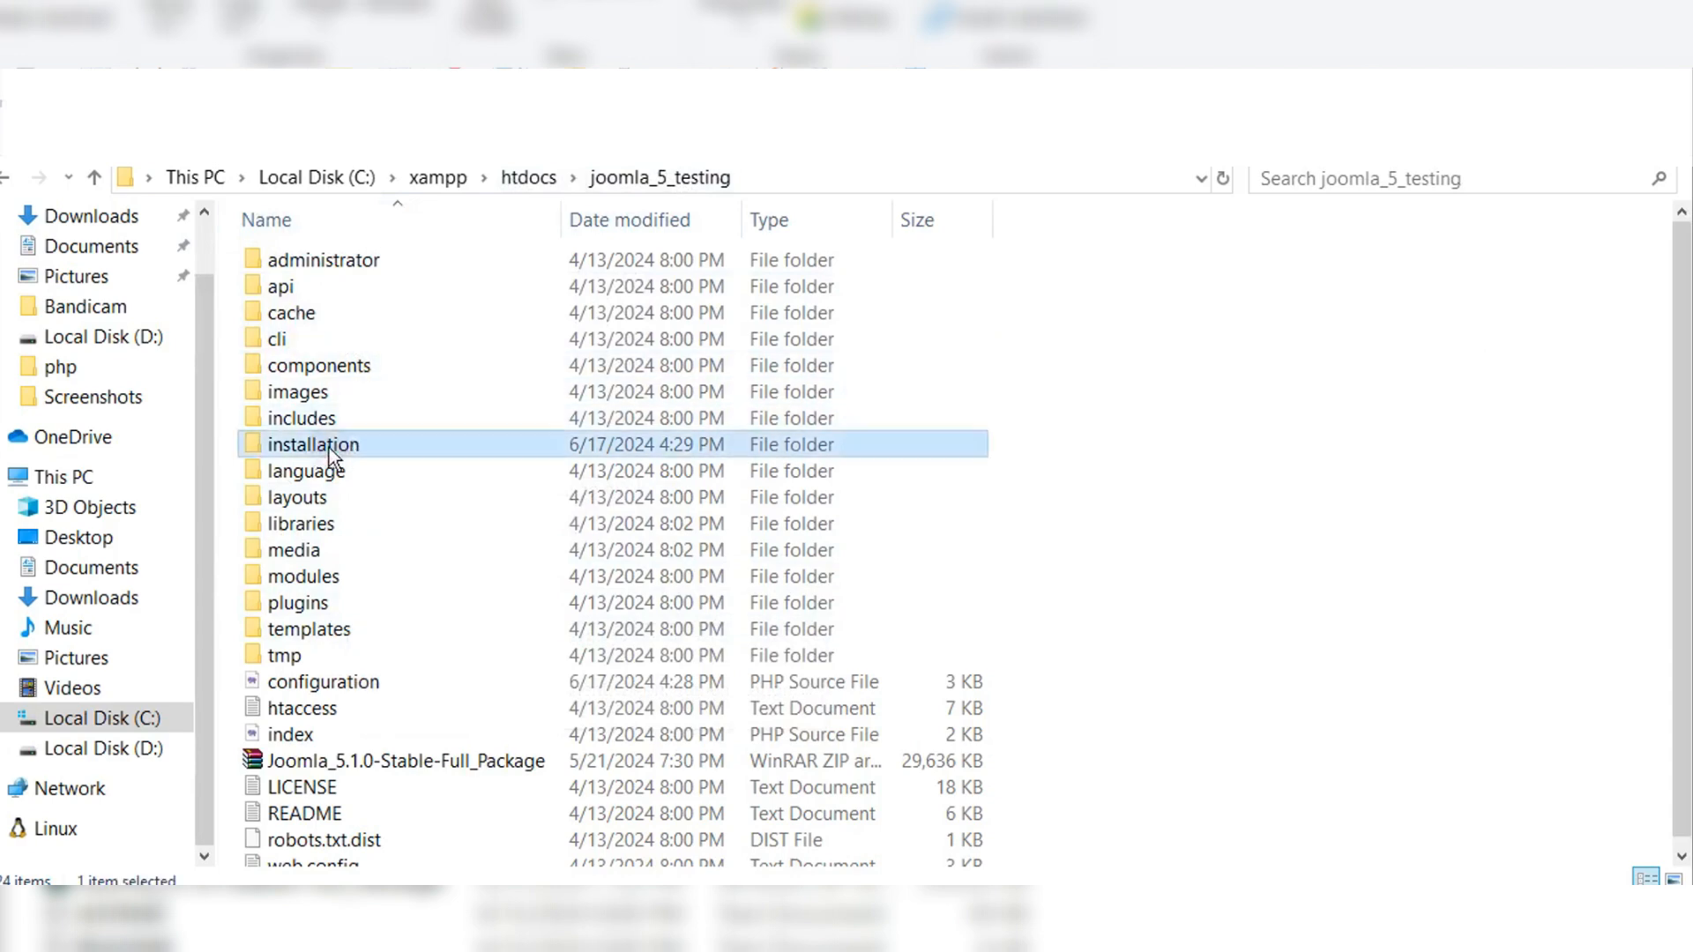
key("Delete")
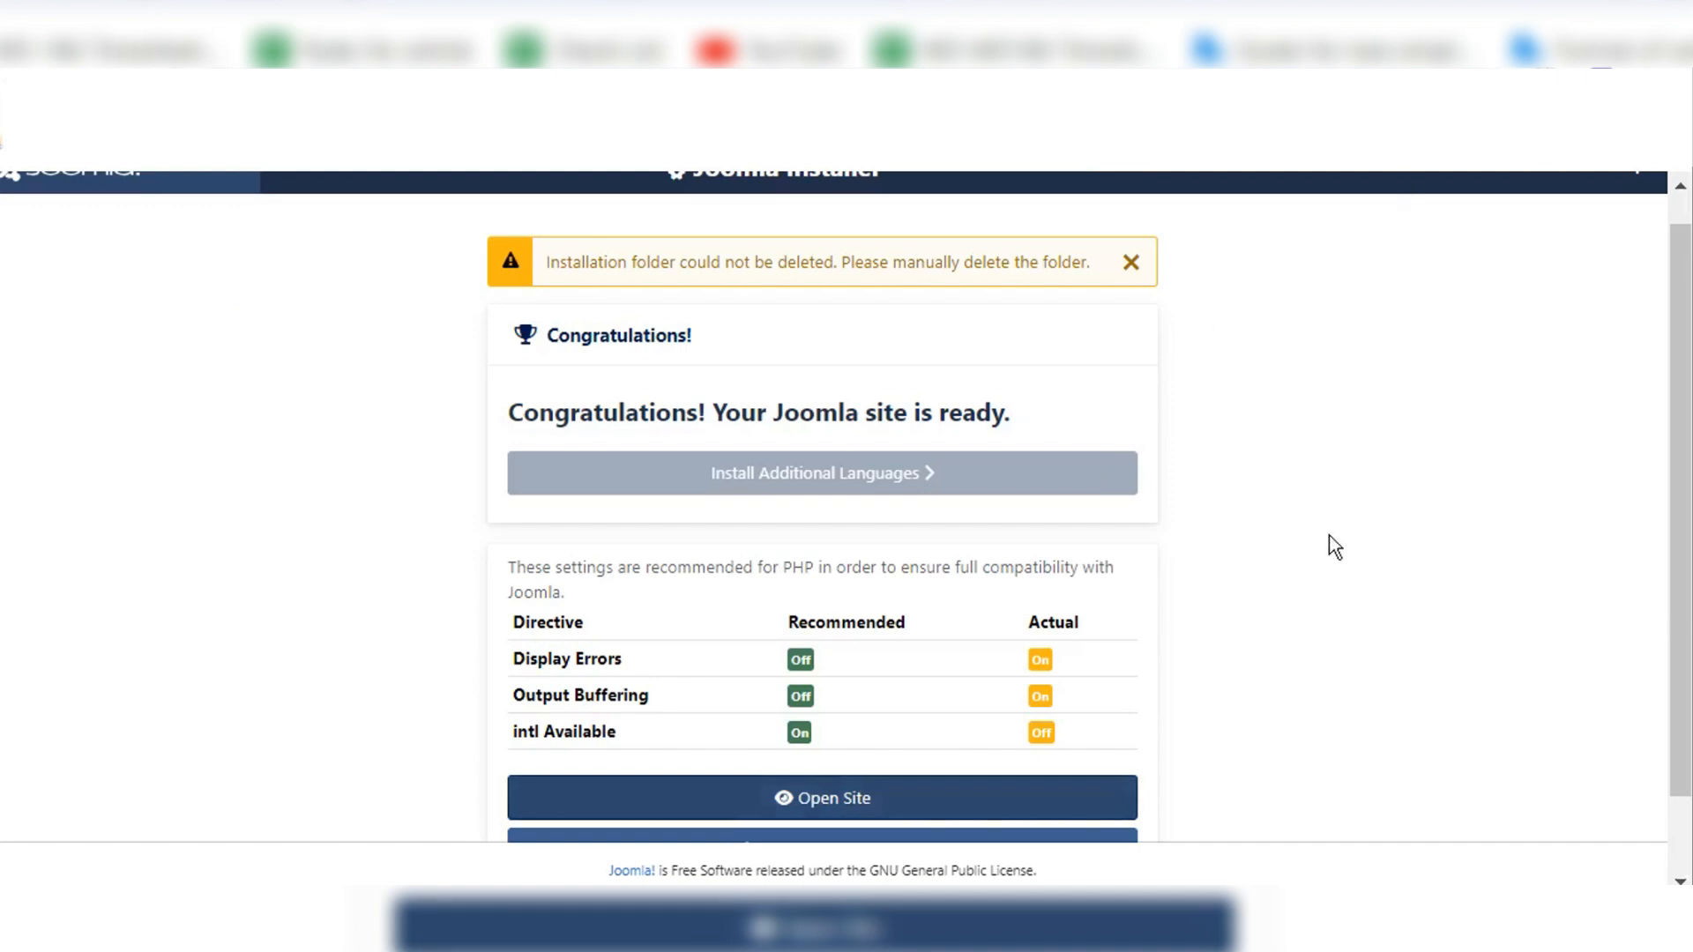
Step: Open the site's front end in the browser and load the administrator login page at localhost/joomla_5_testing/administrator
scroll(1327, 548, "down", 1)
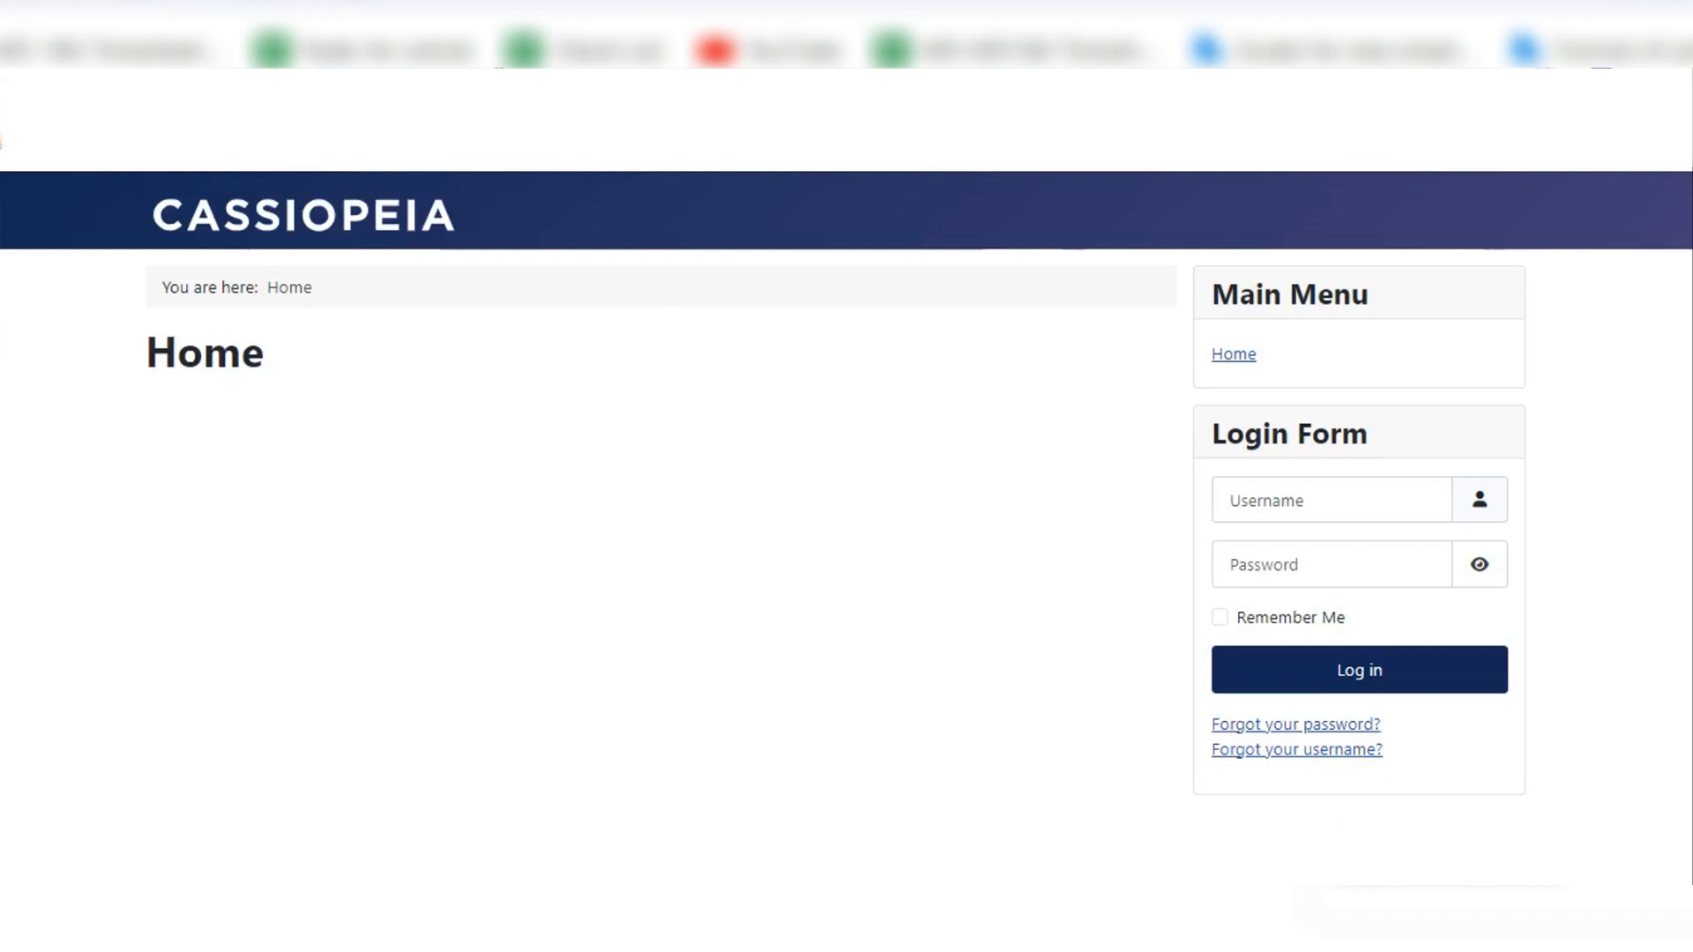
left_click(196, 4)
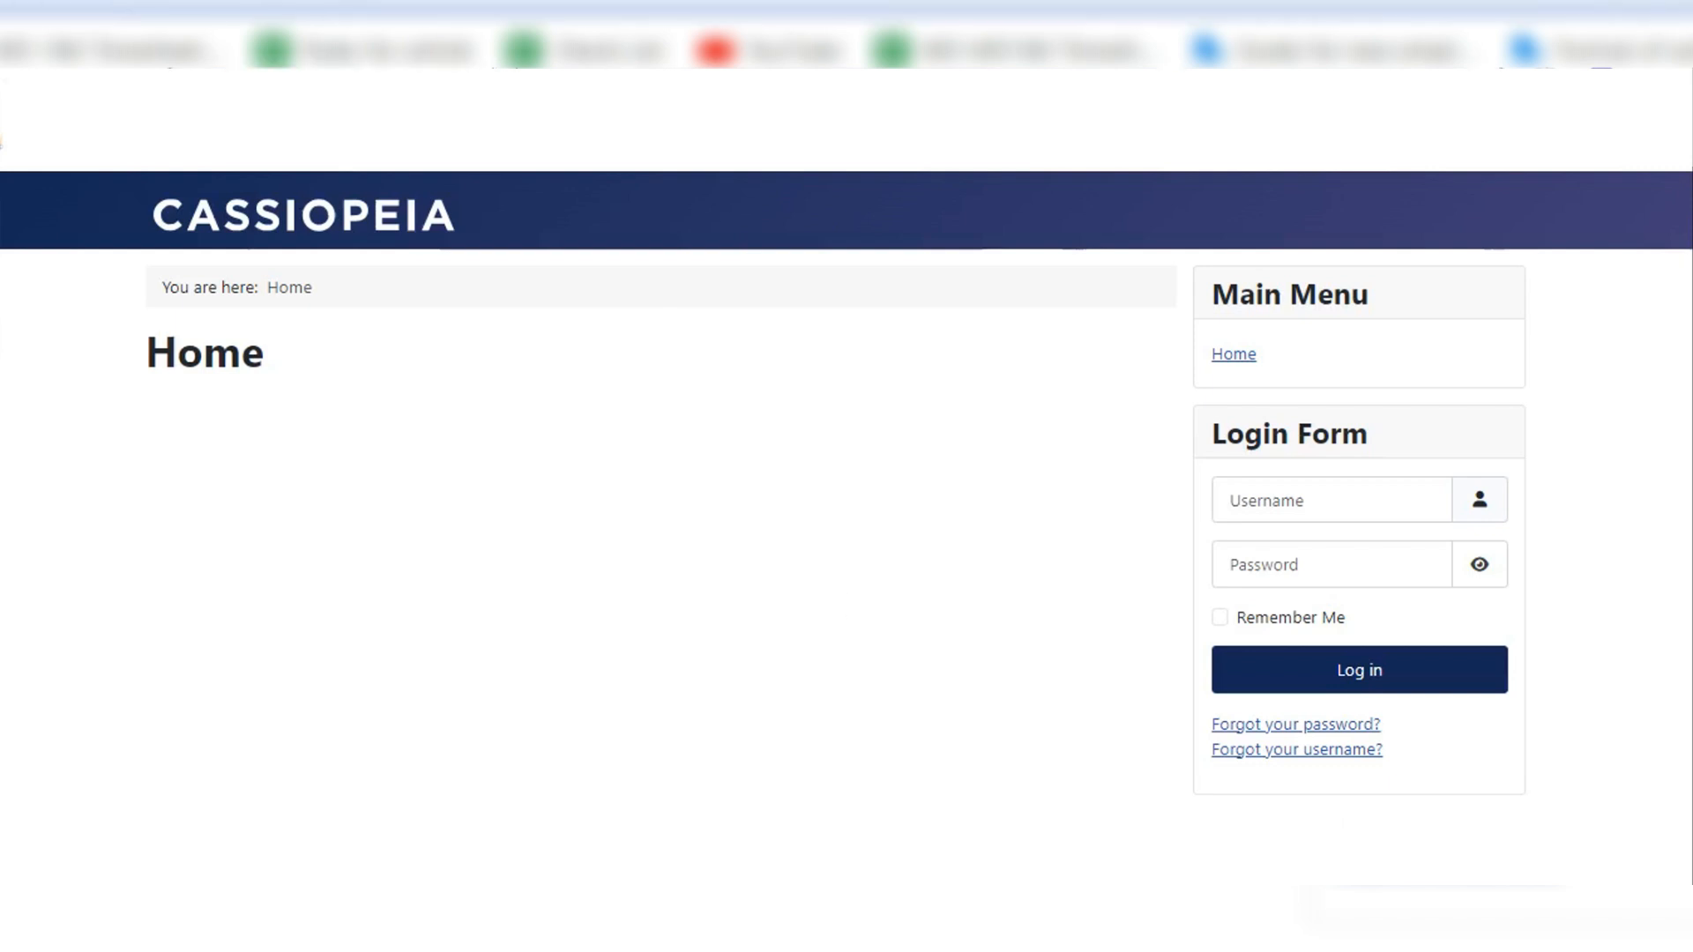
type("admin")
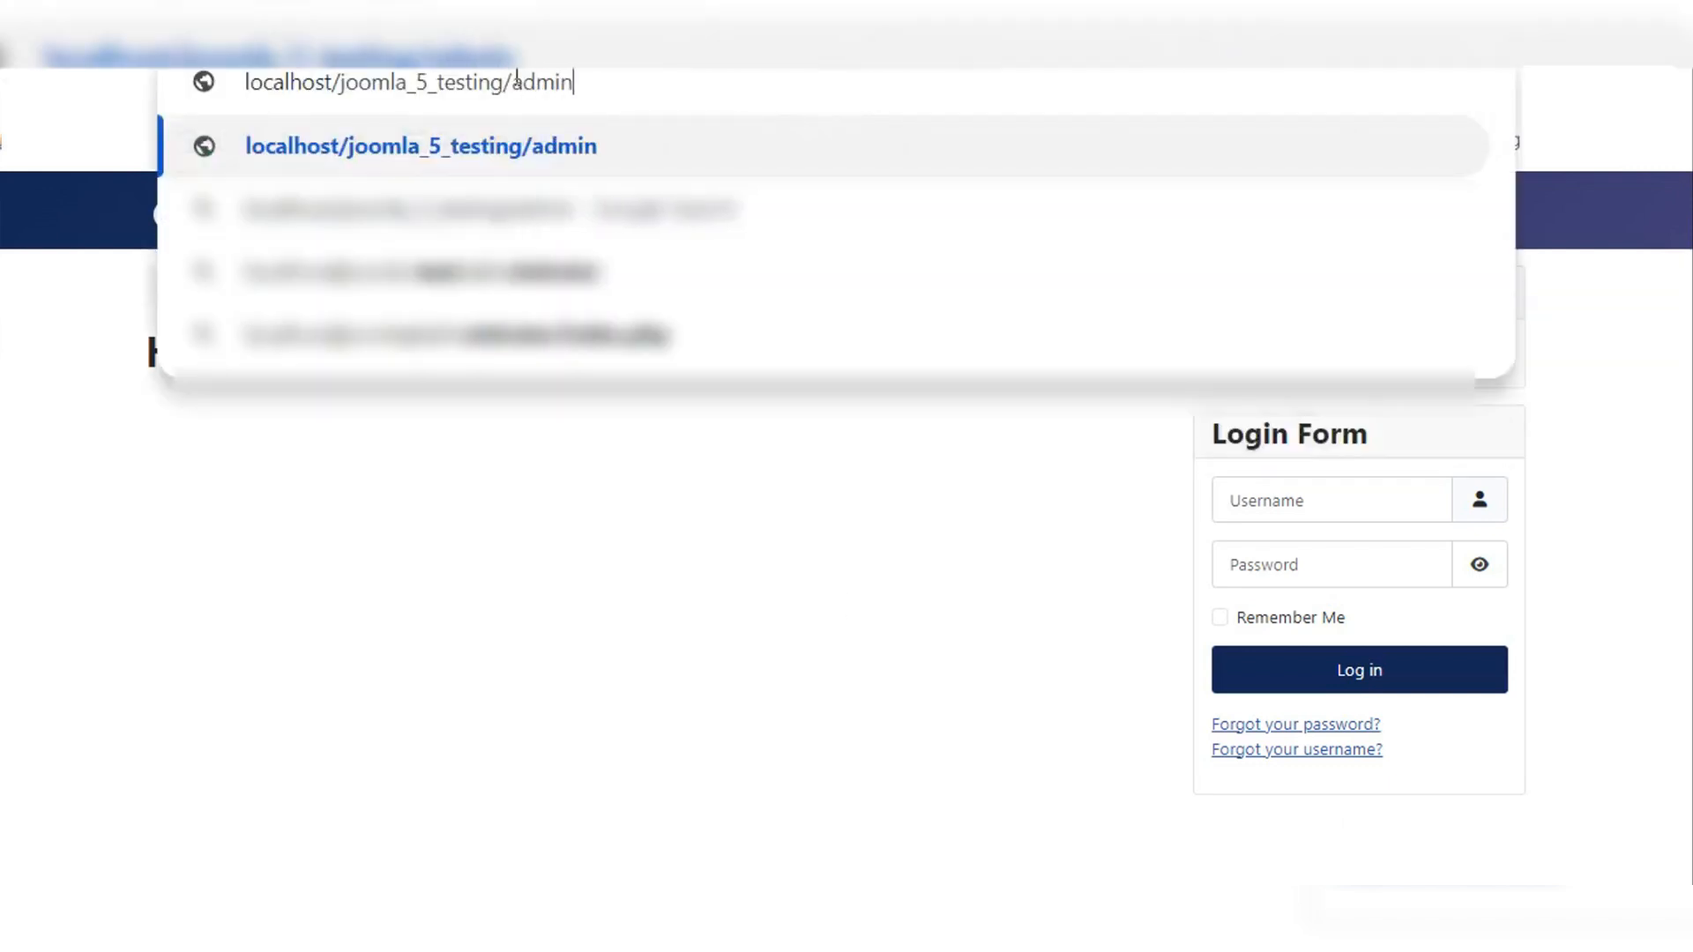
type("istrator")
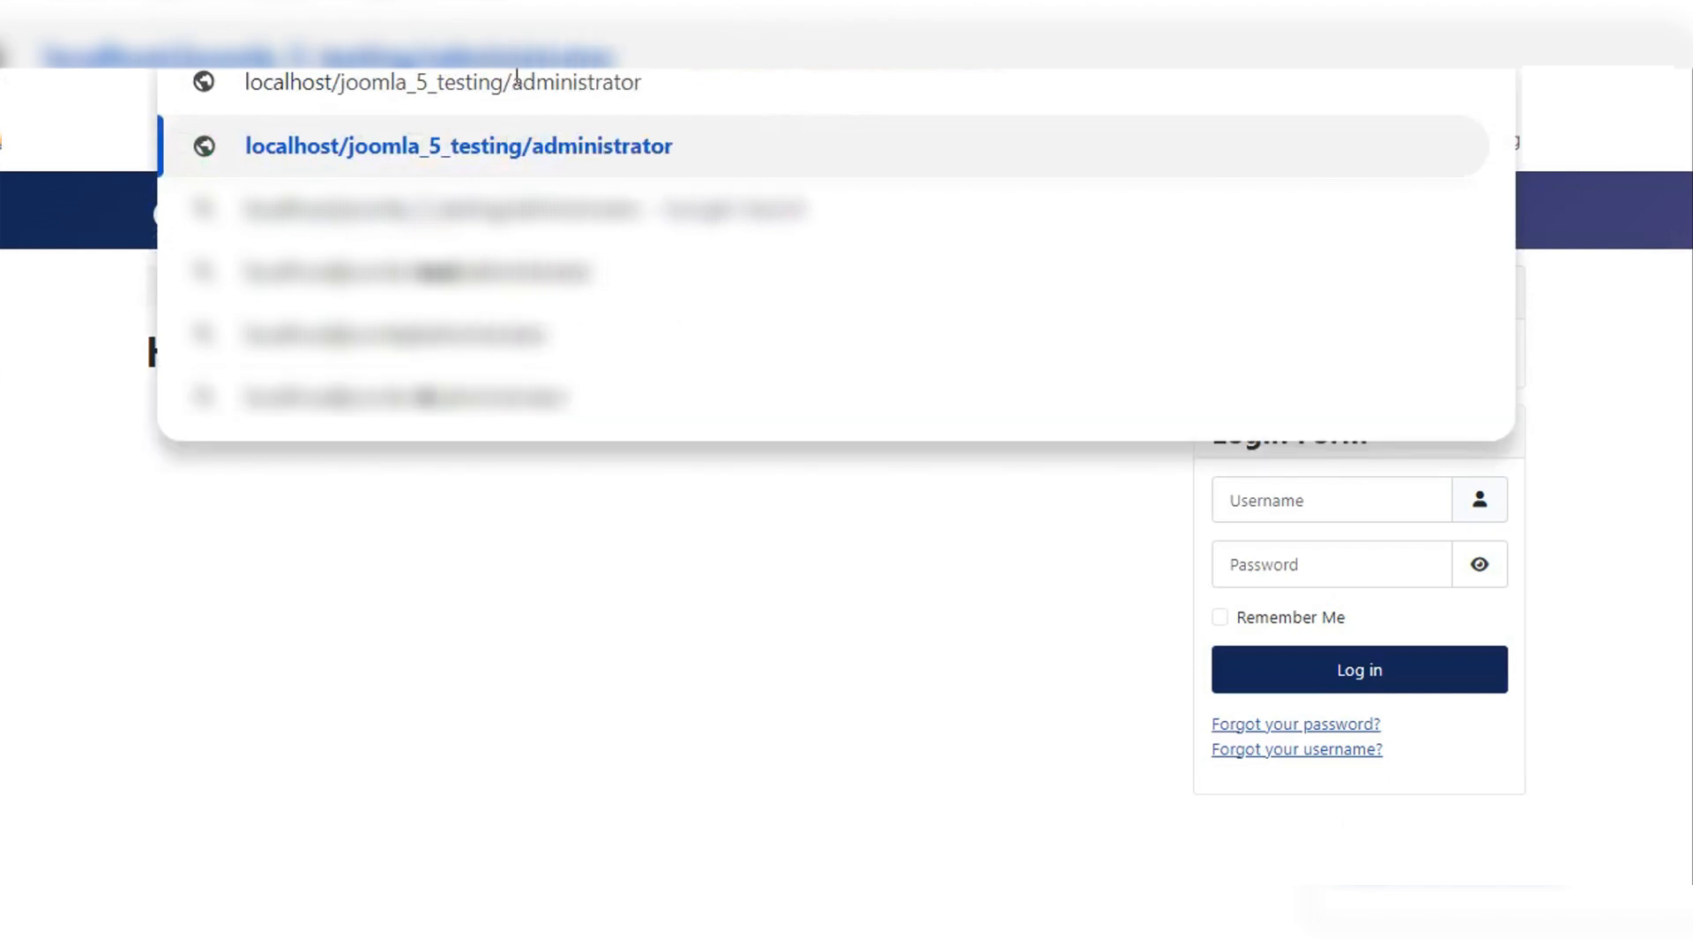
key("Return")
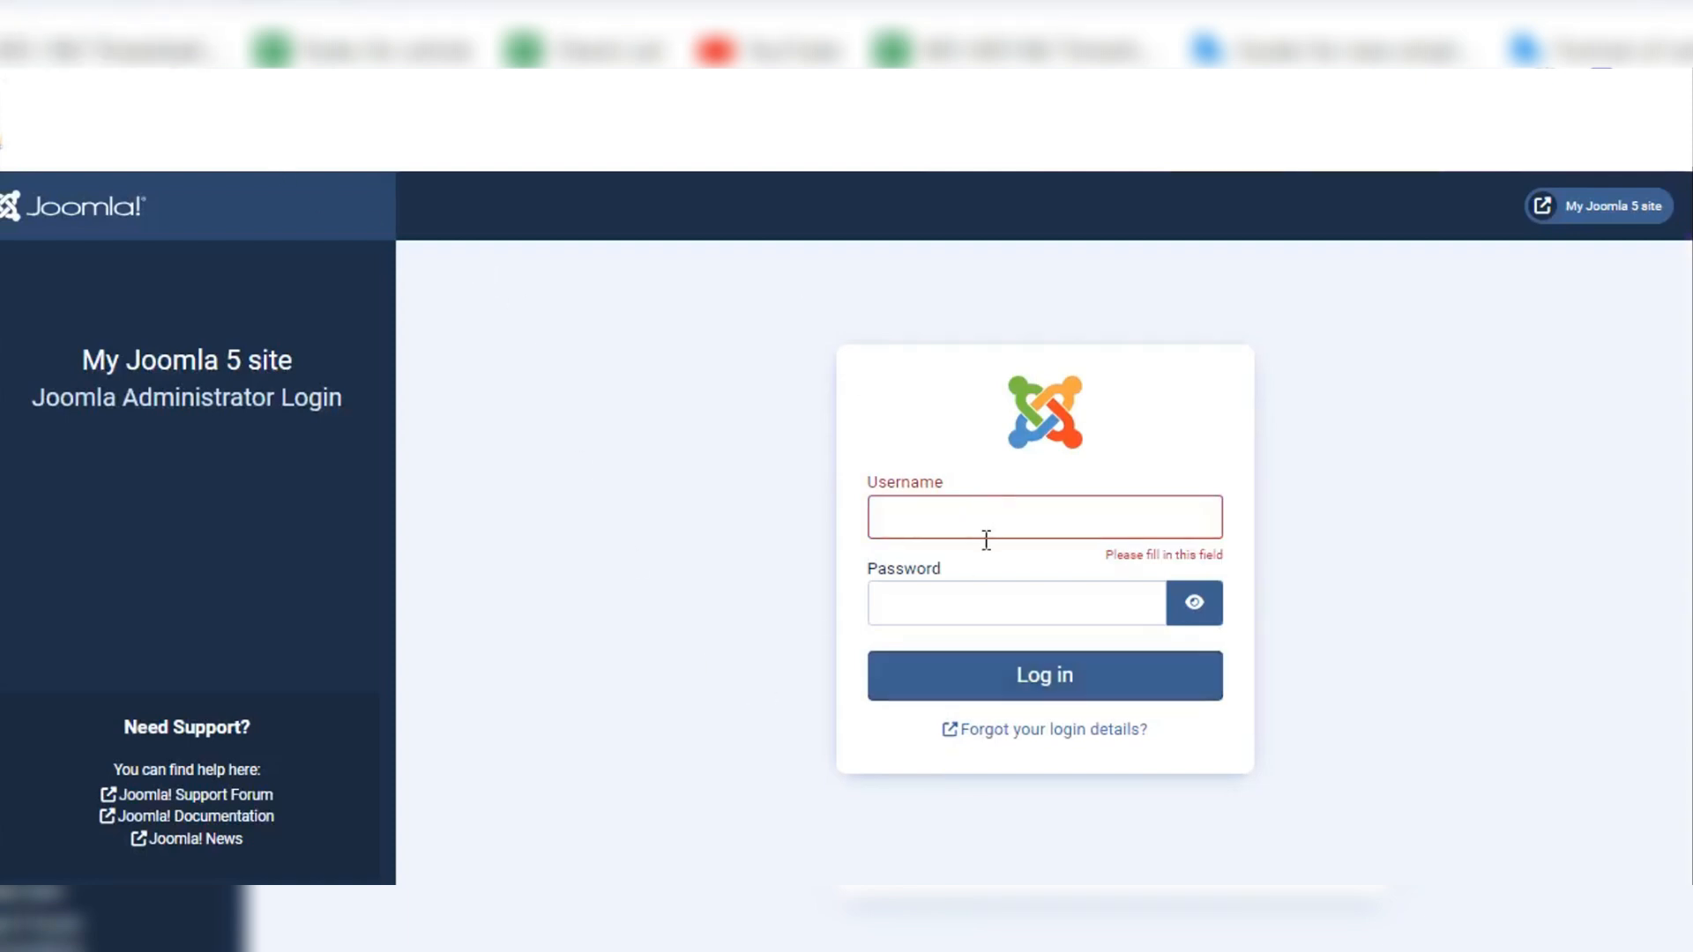
left_click(942, 512)
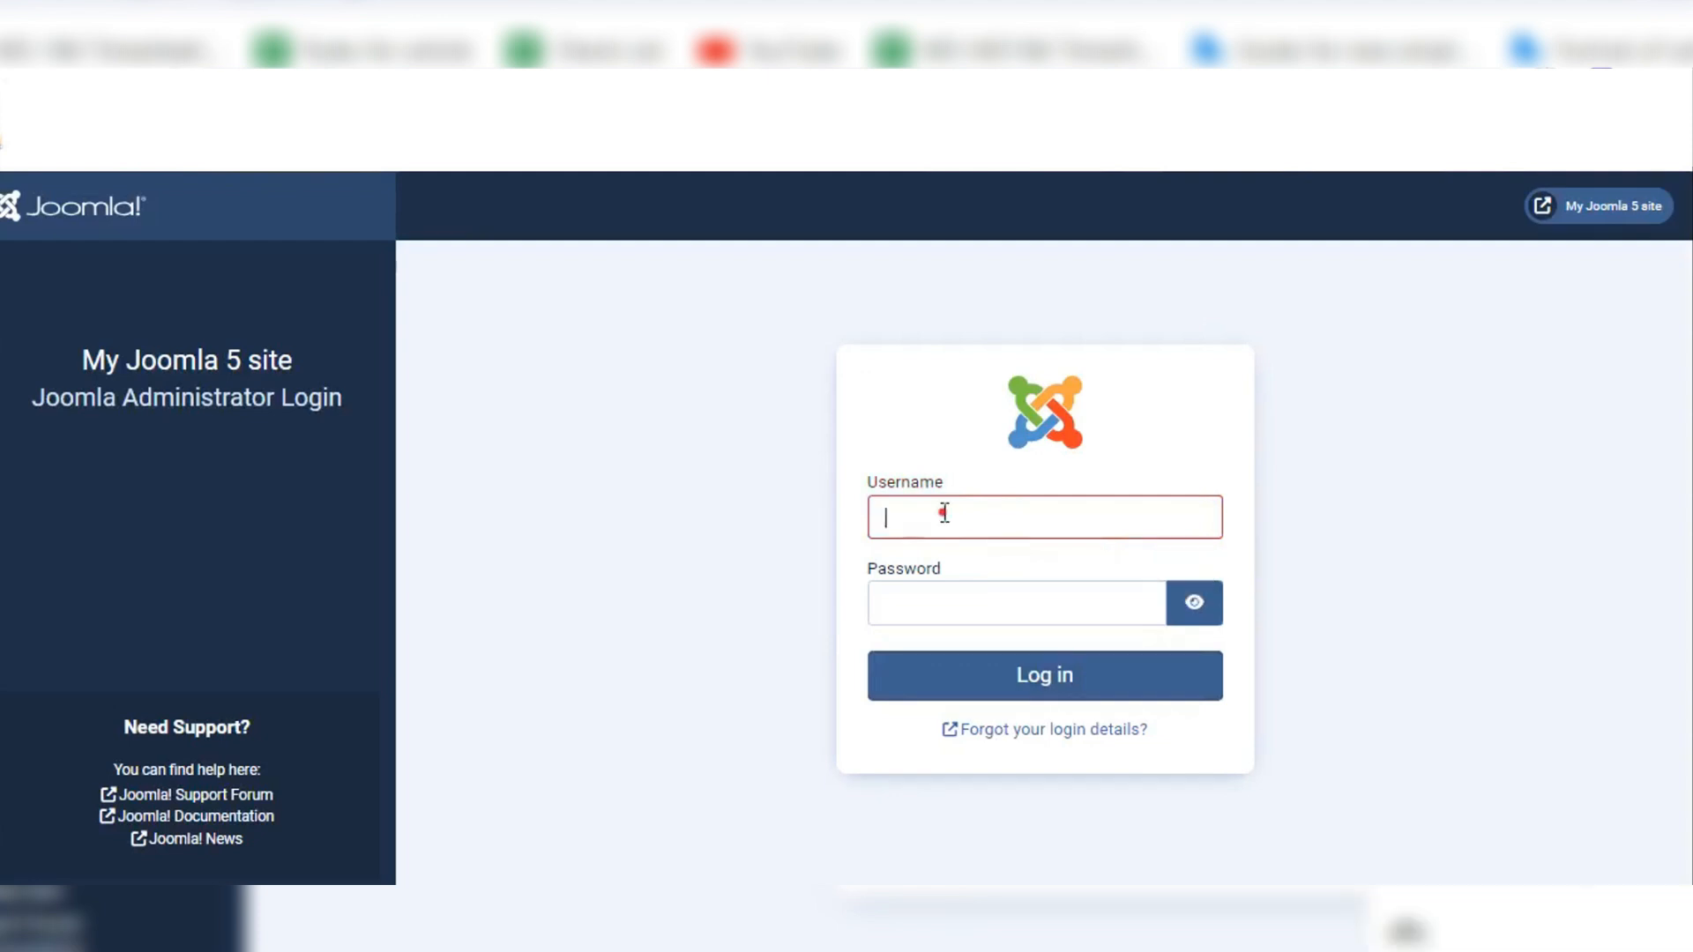
left_click(948, 601)
left_click(686, 520)
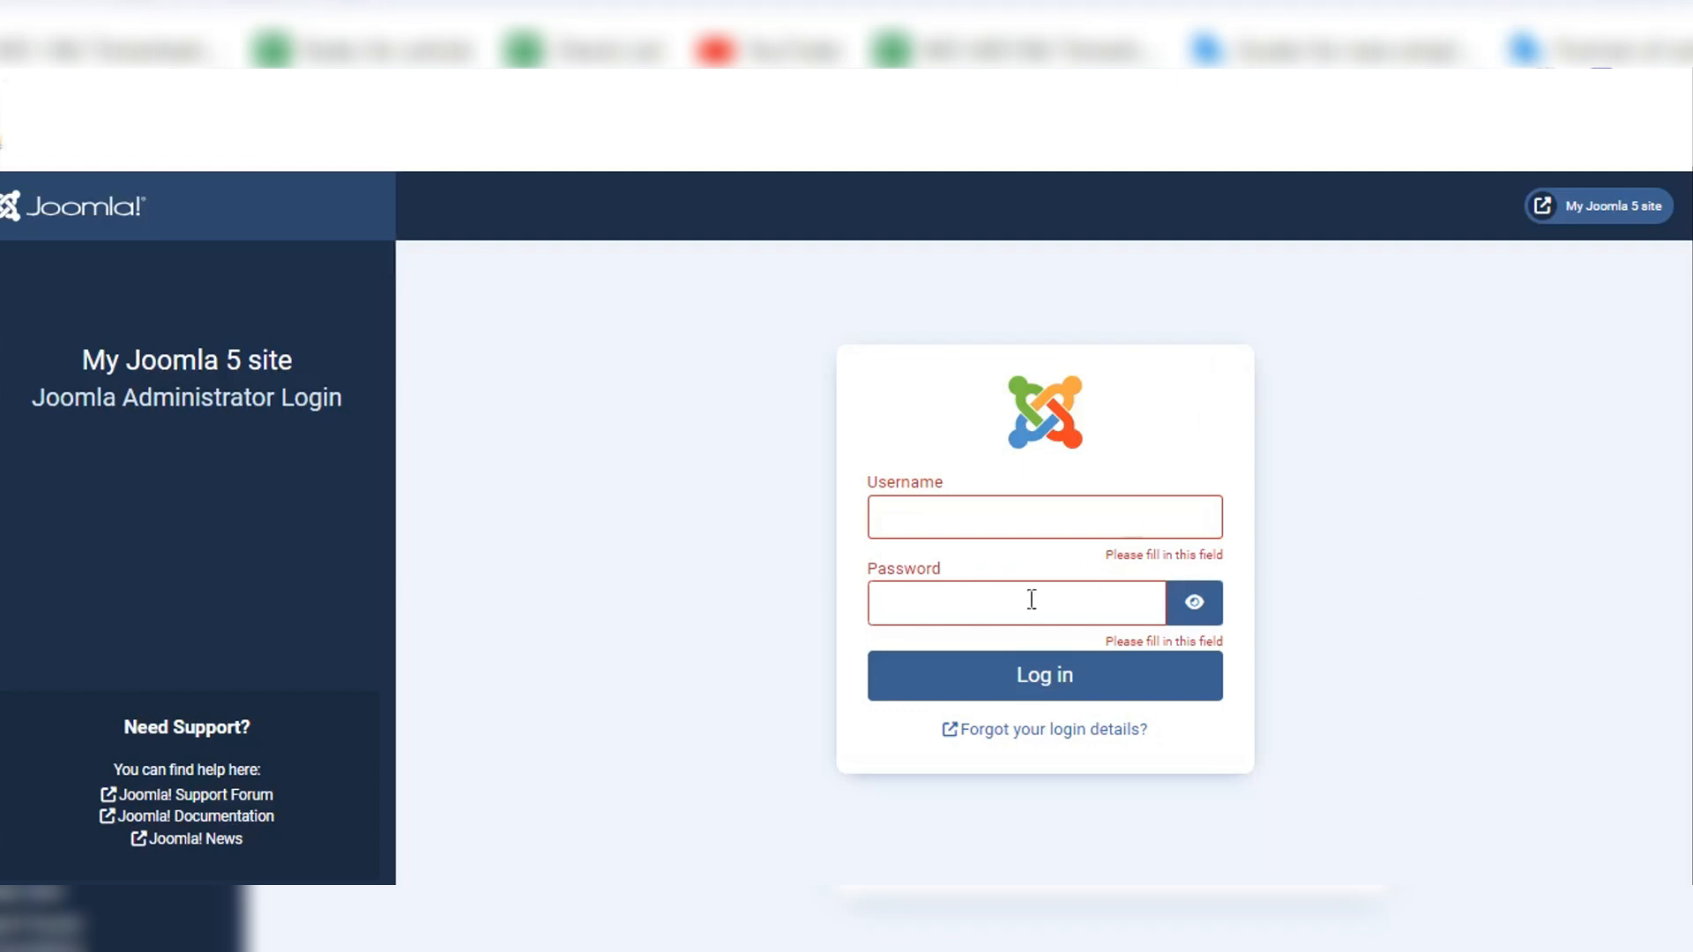
Step: Fill in the administrator username and account password, and log in to the Joomla administrator area
left_click(983, 508)
type("admin")
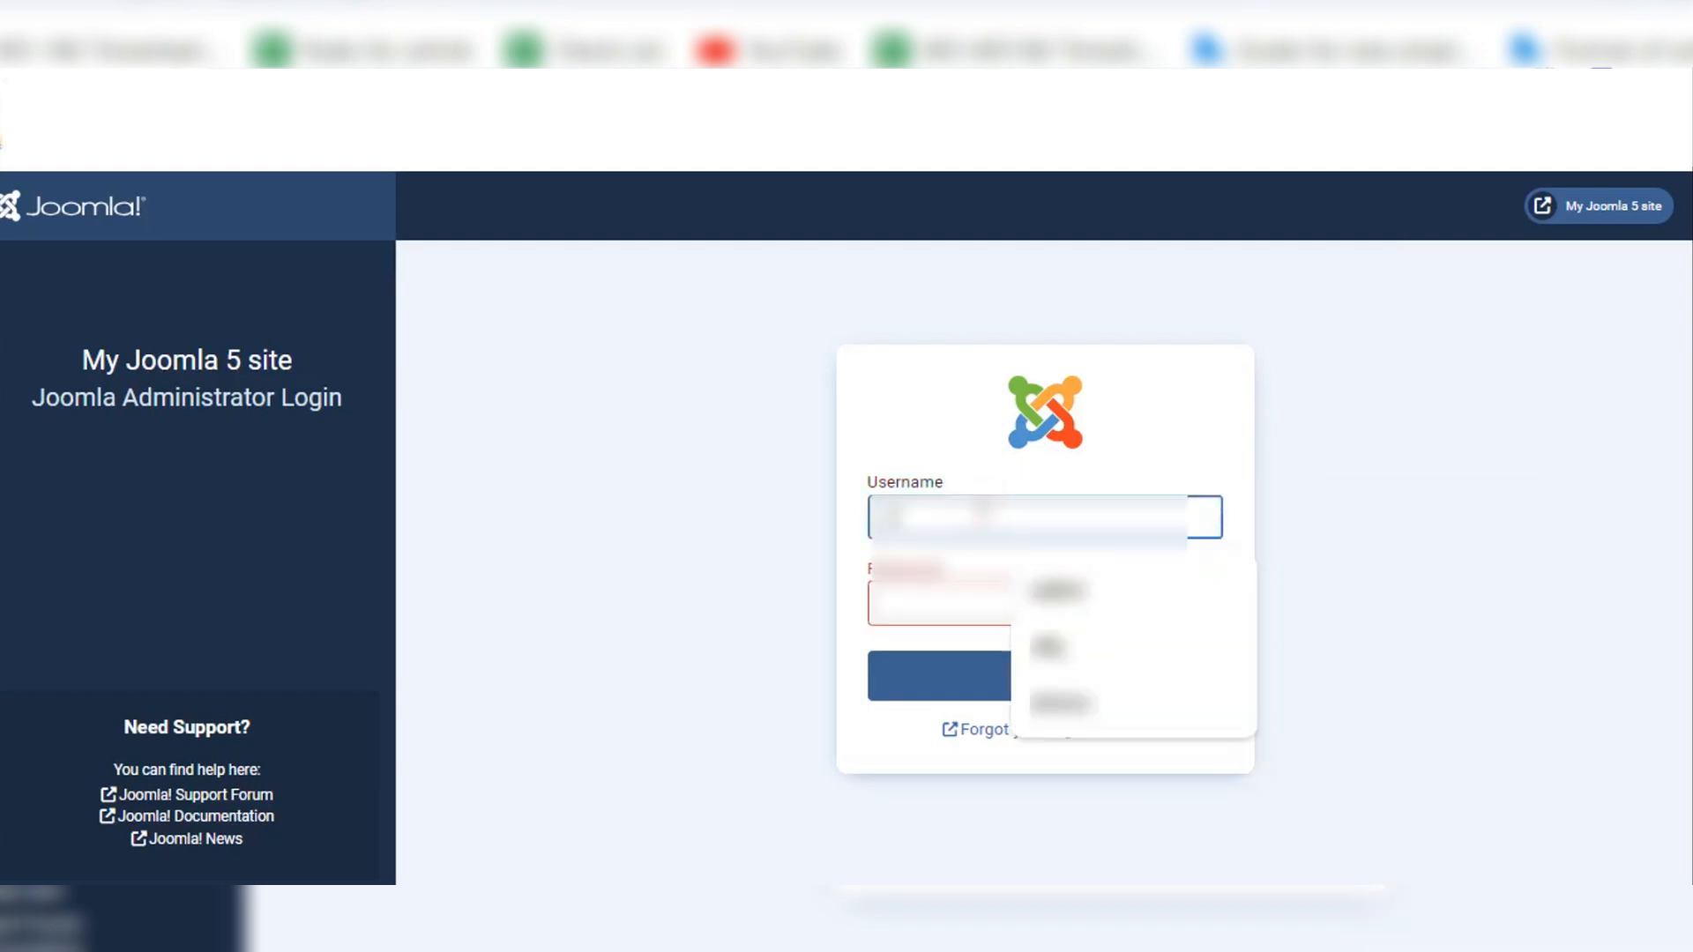
type("n")
key("Tab")
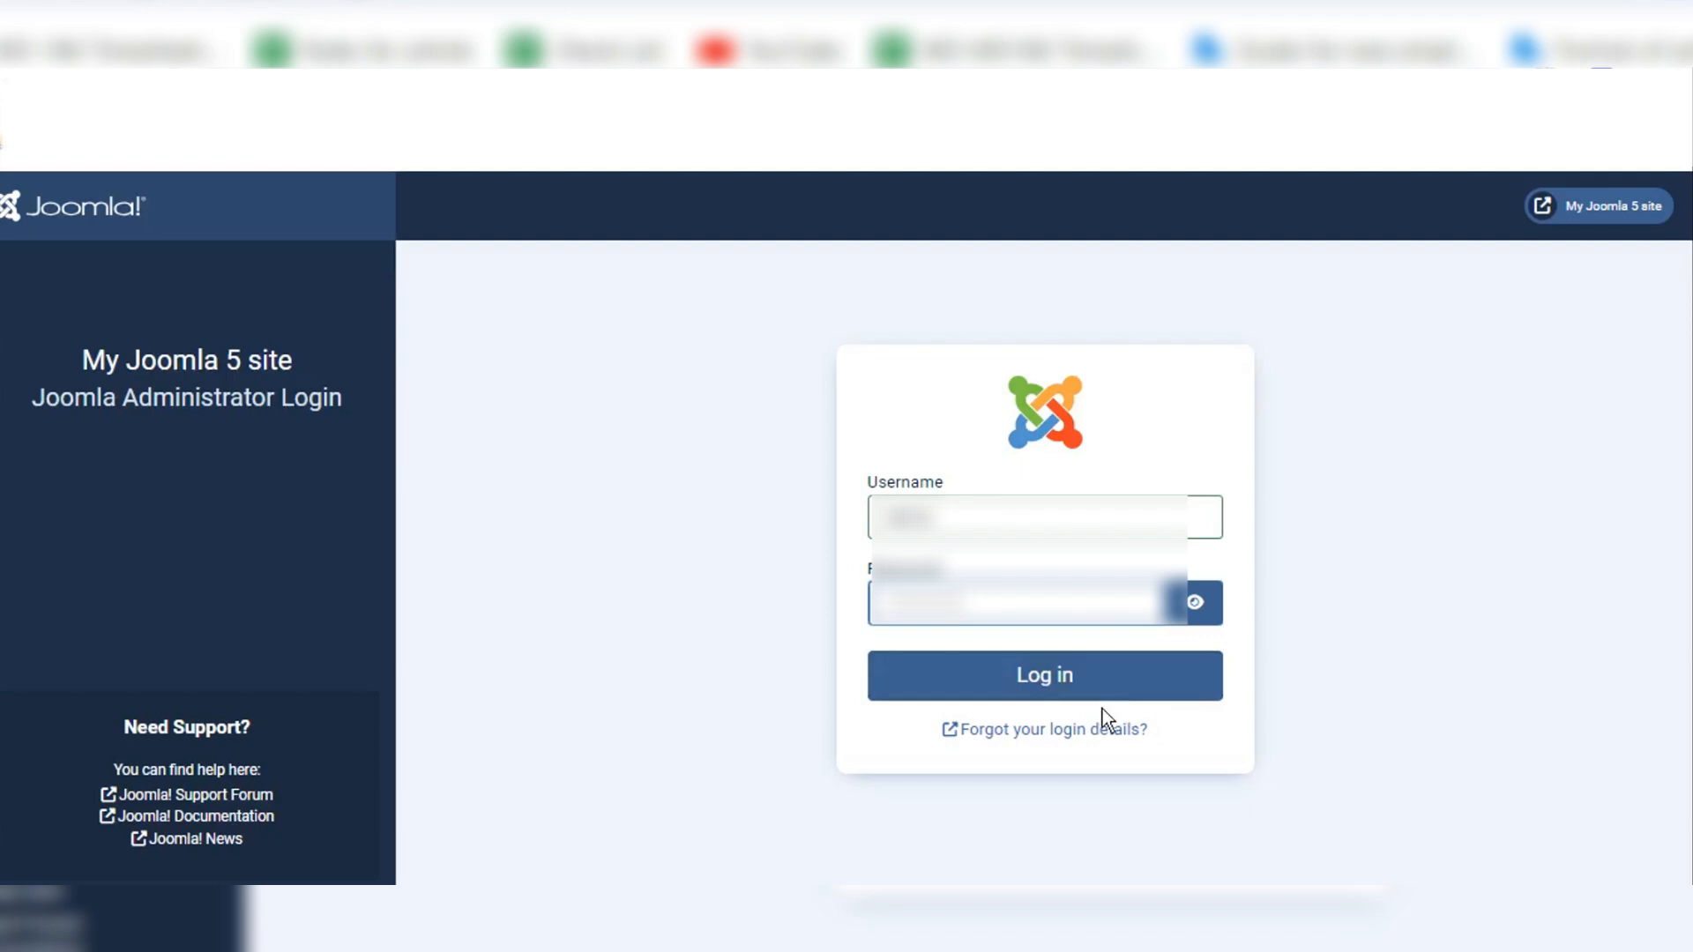
left_click(1111, 688)
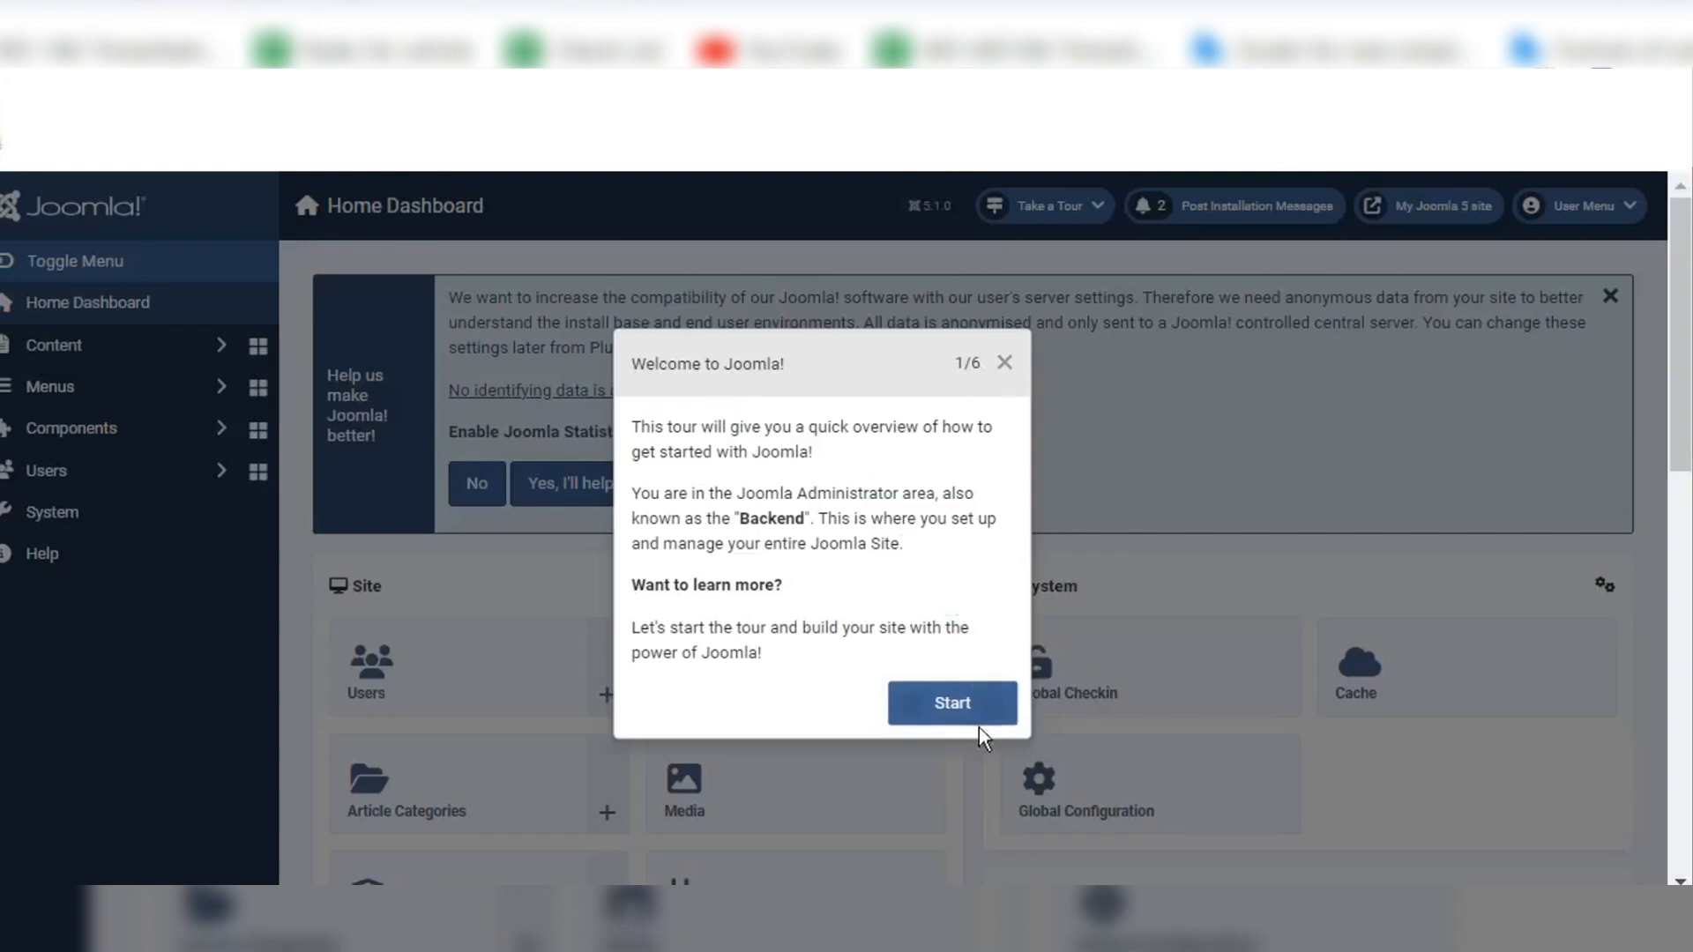
Step: Start the Welcome to Joomla! guided tour and go through all six of its parts to completion
left_click(972, 704)
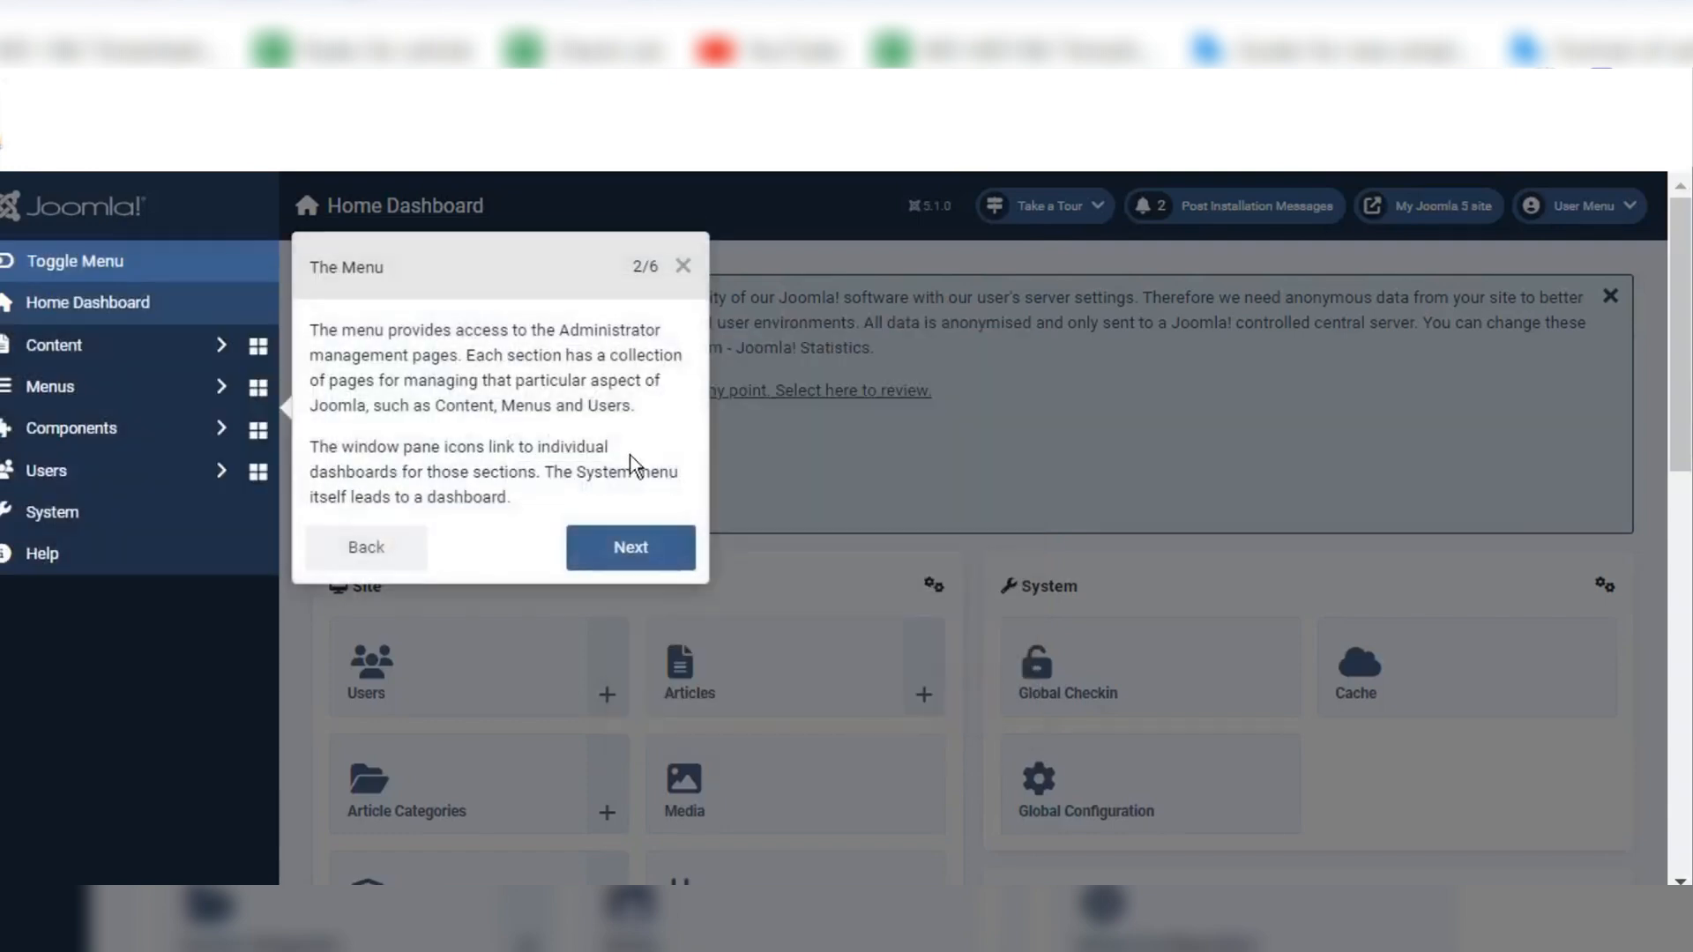
left_click(633, 558)
left_click(926, 664)
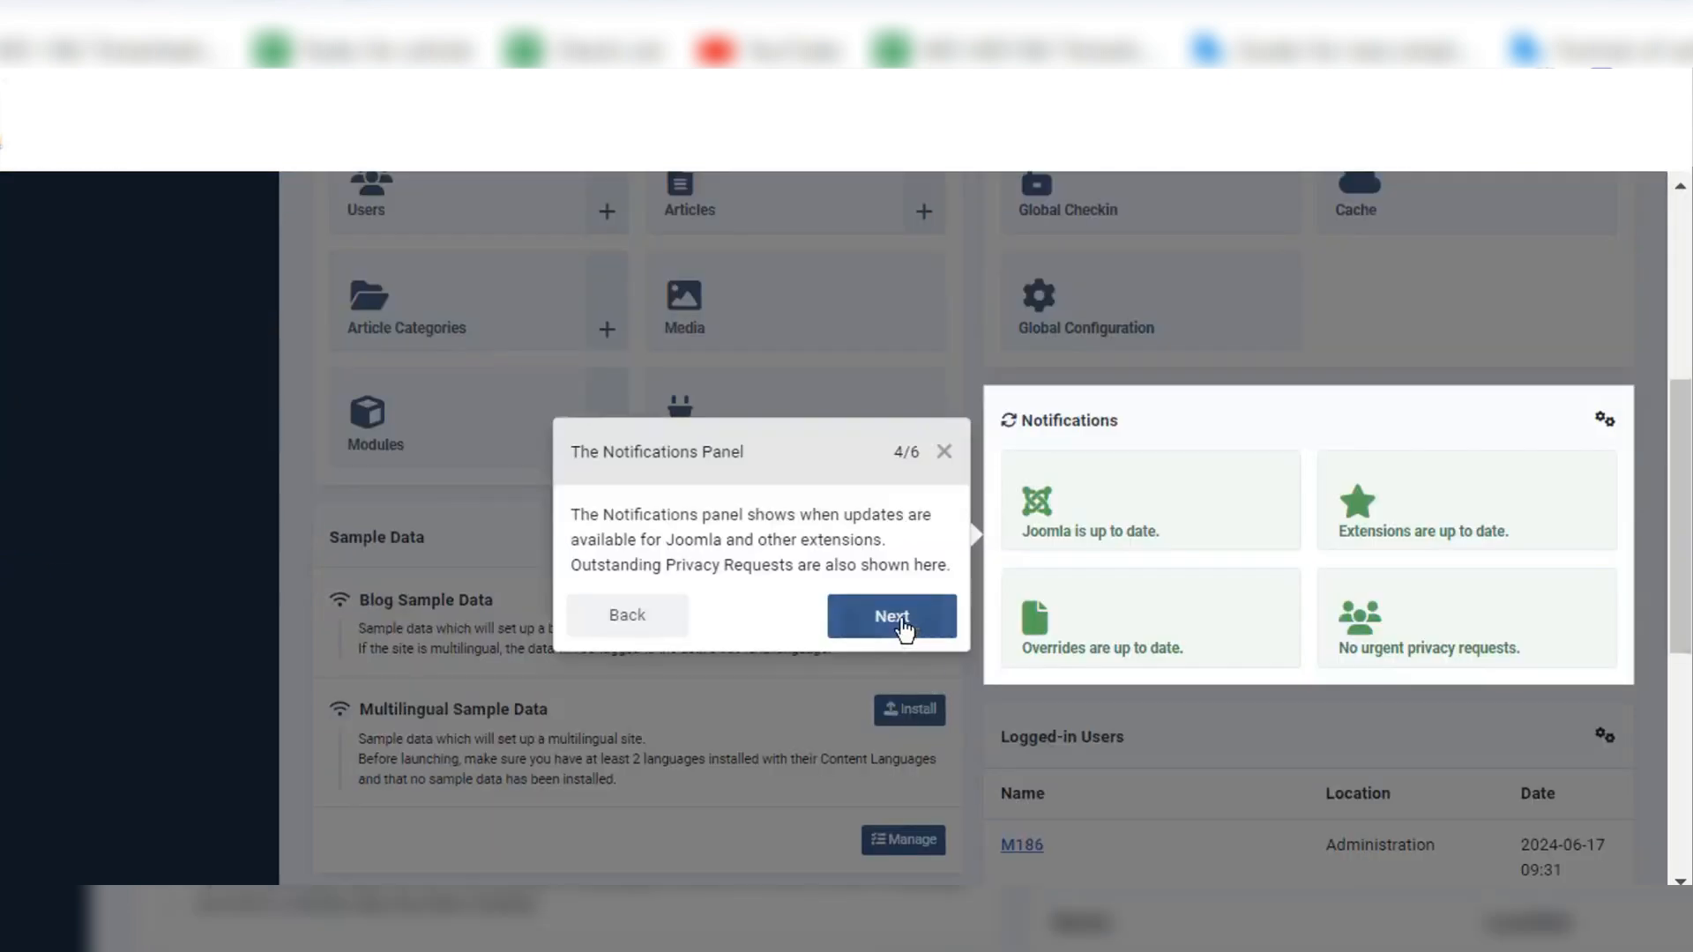
left_click(901, 622)
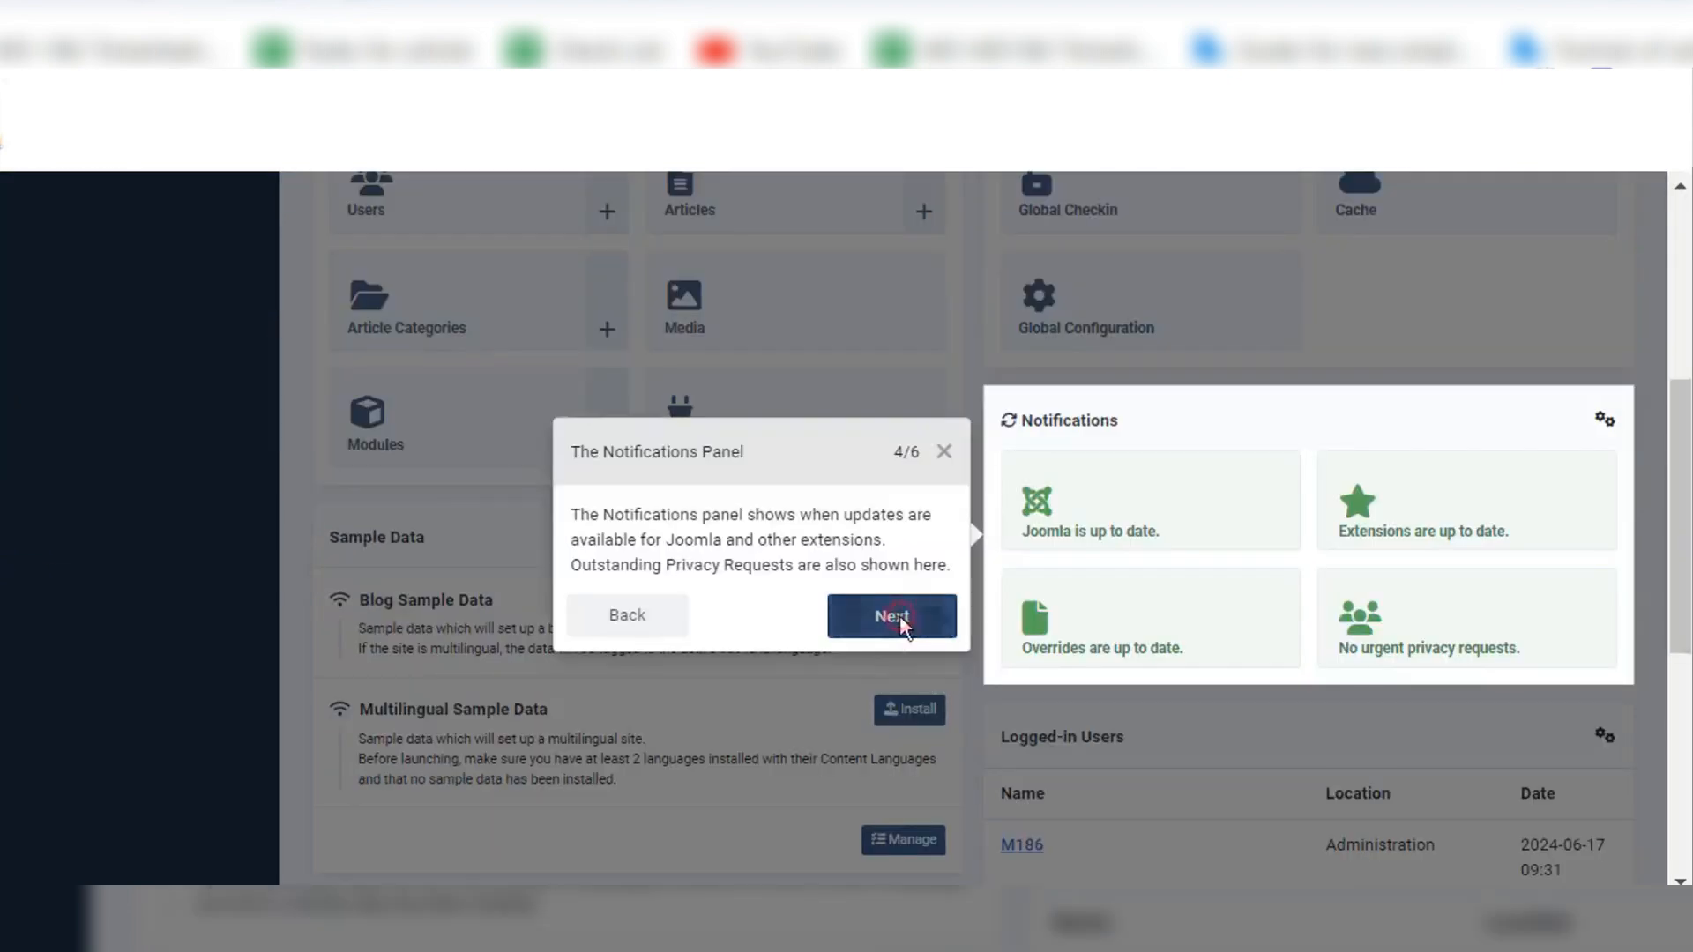
left_click(938, 601)
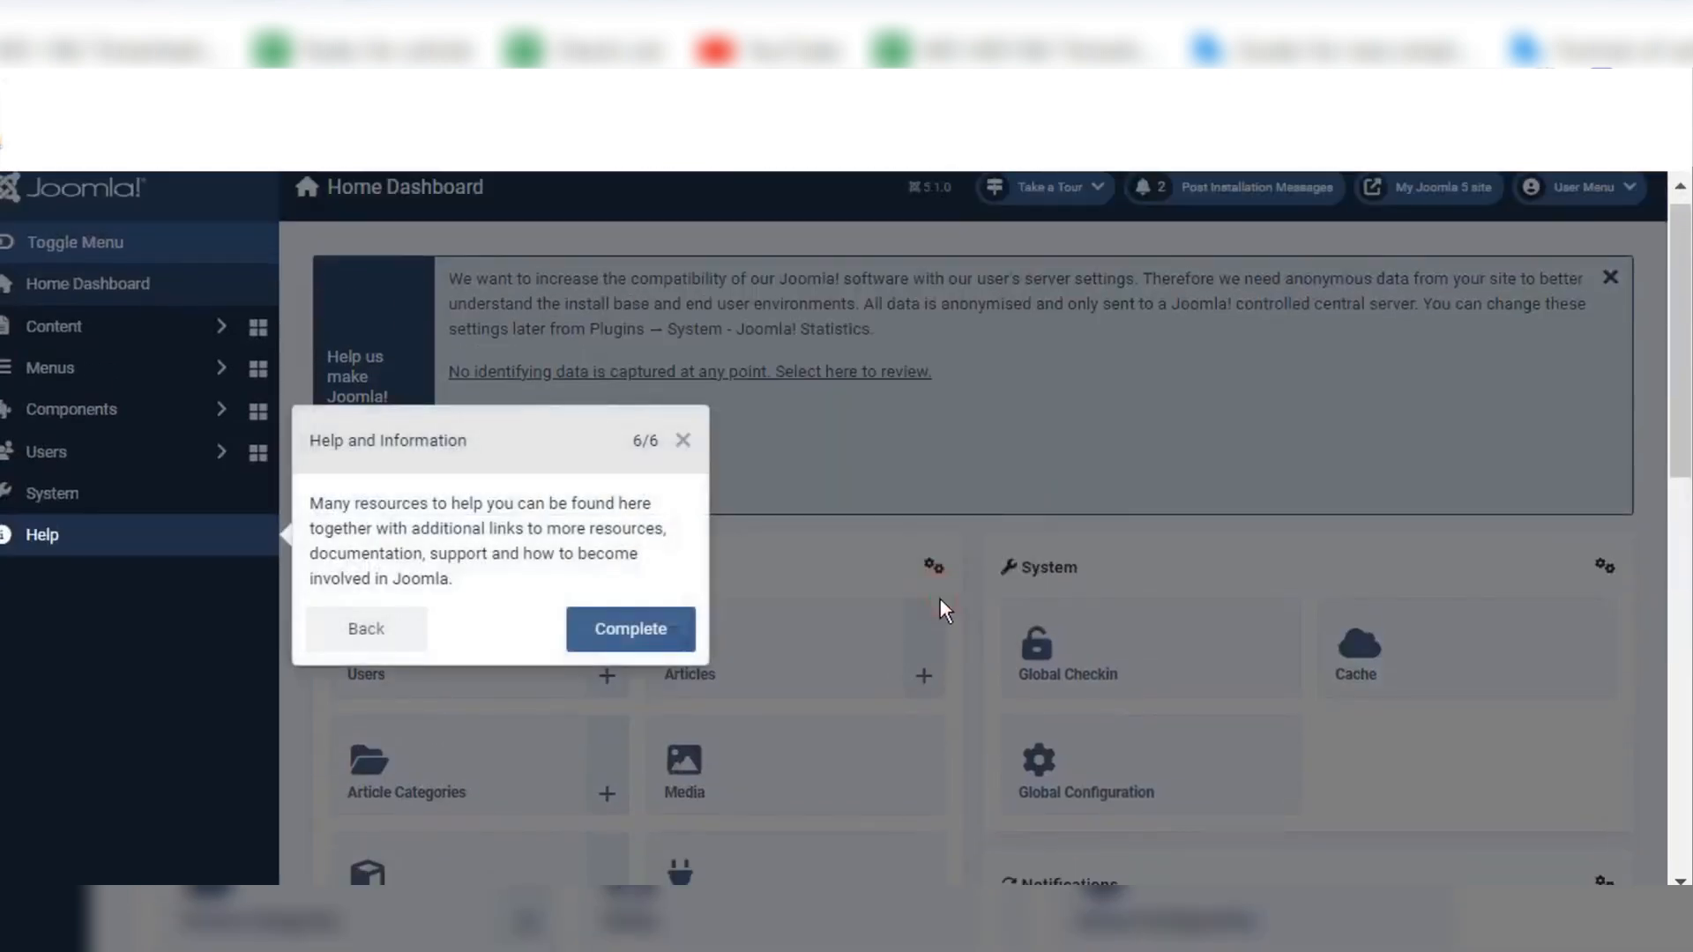
left_click(622, 640)
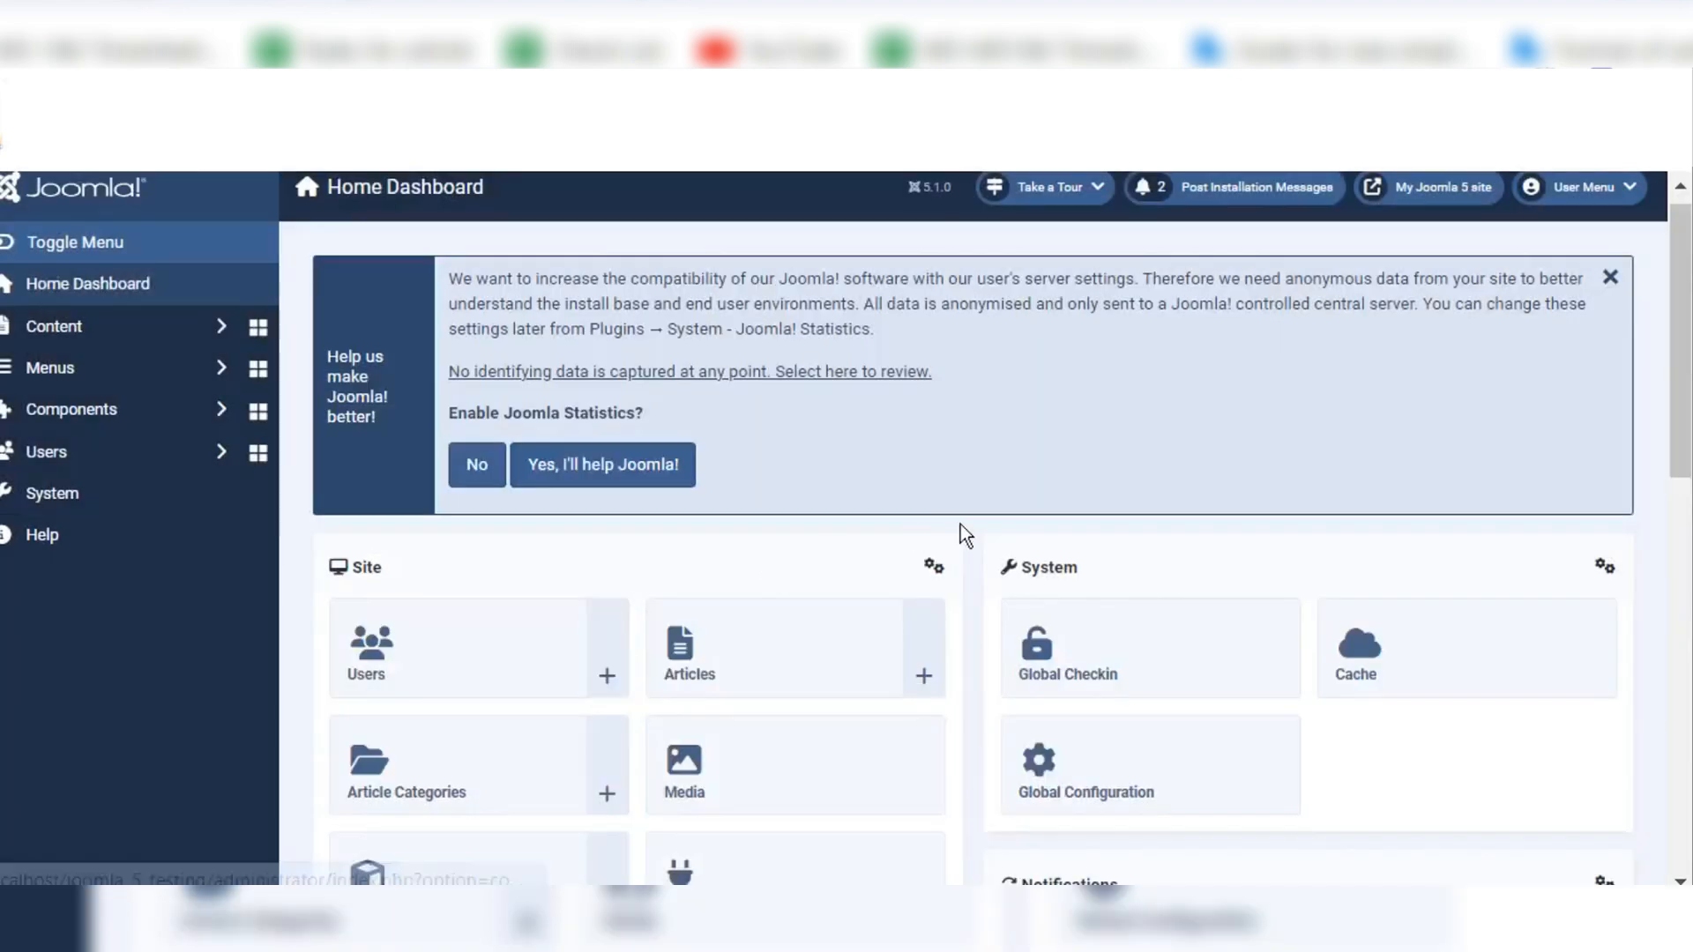
Step: Look over the Home Dashboard's Site, System, Sample Data and Notifications panels
scroll(1470, 559, "down", 4)
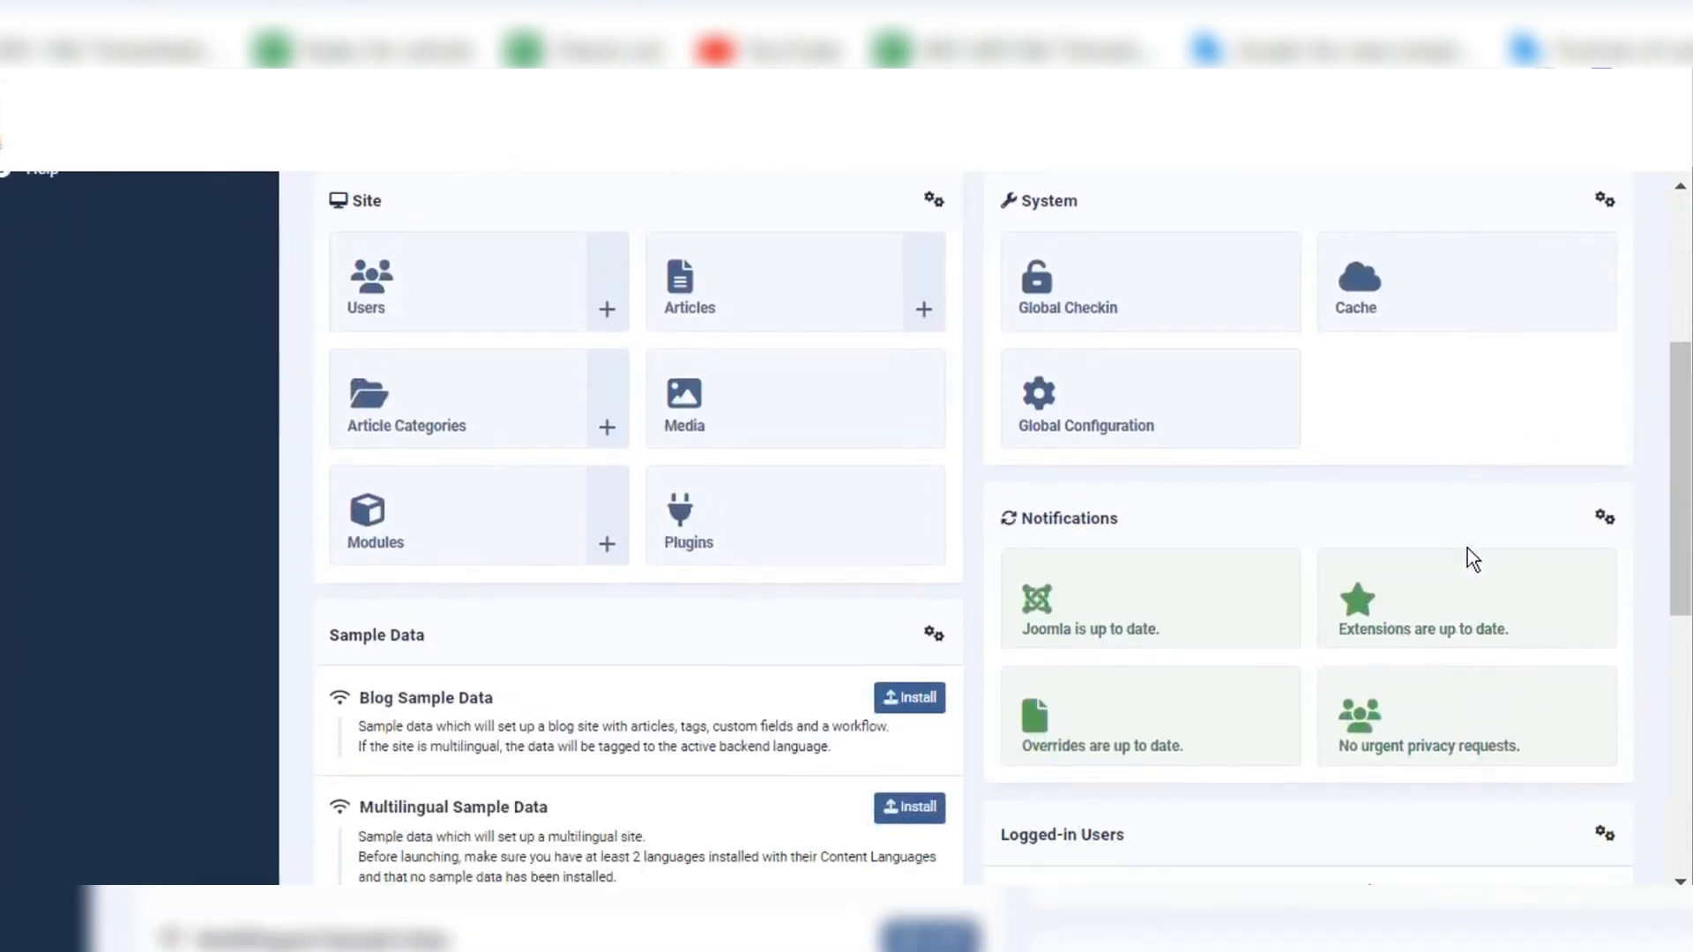
scroll(1467, 547, "up", 5)
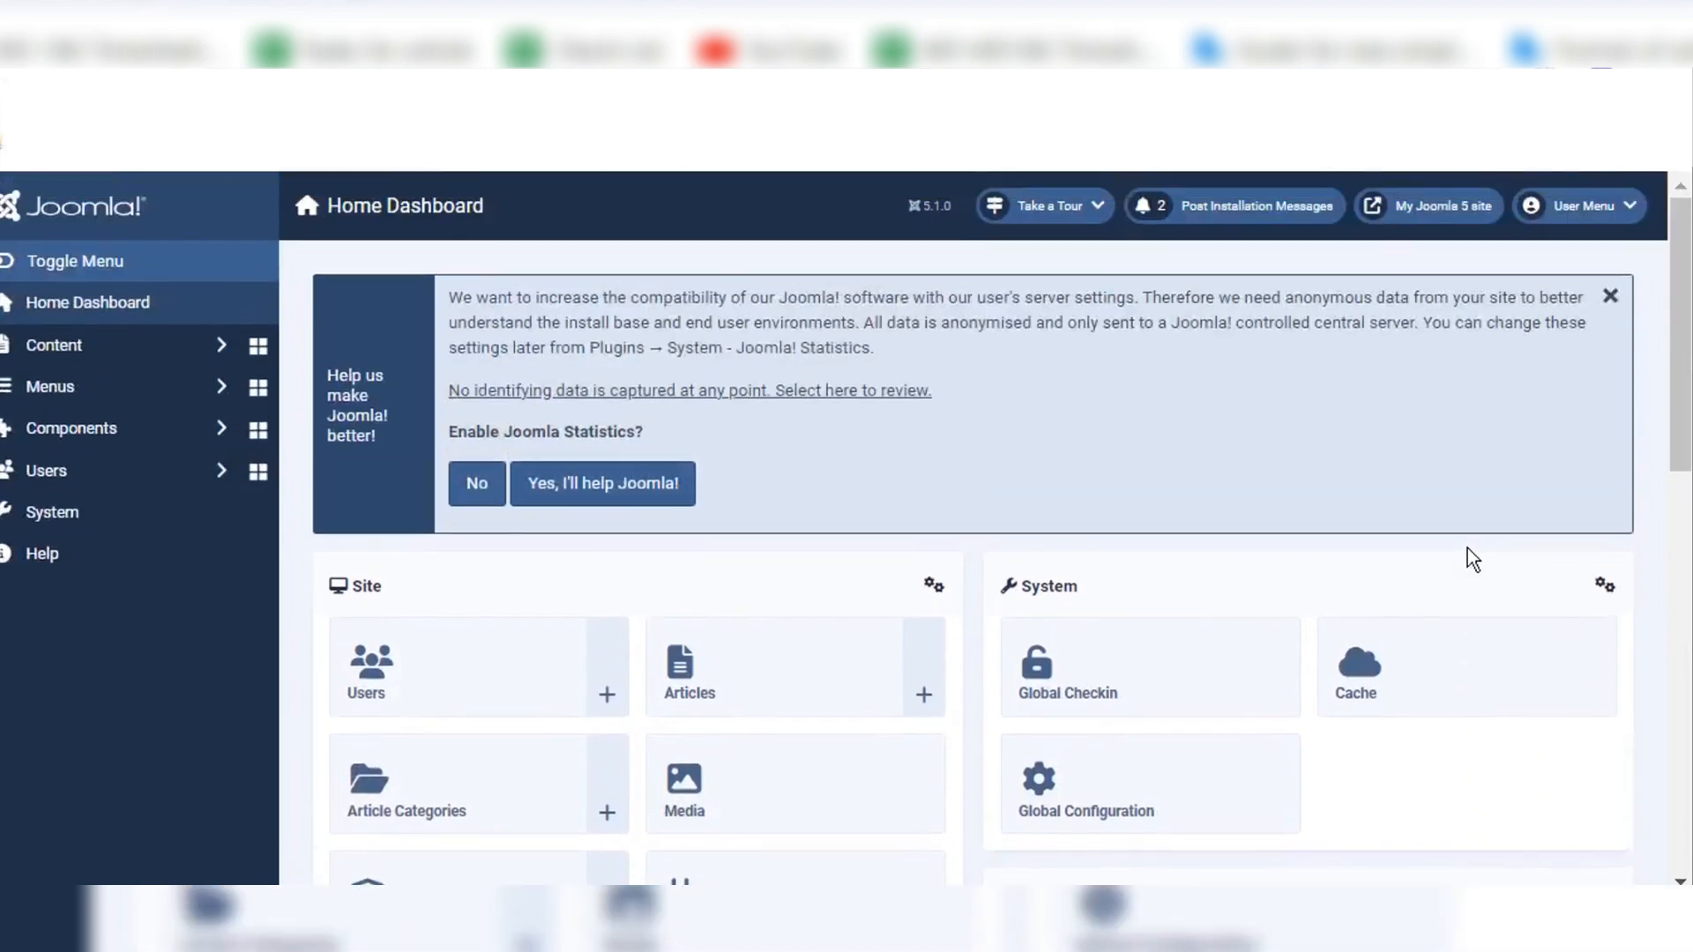
scroll(1467, 548, "down", 4)
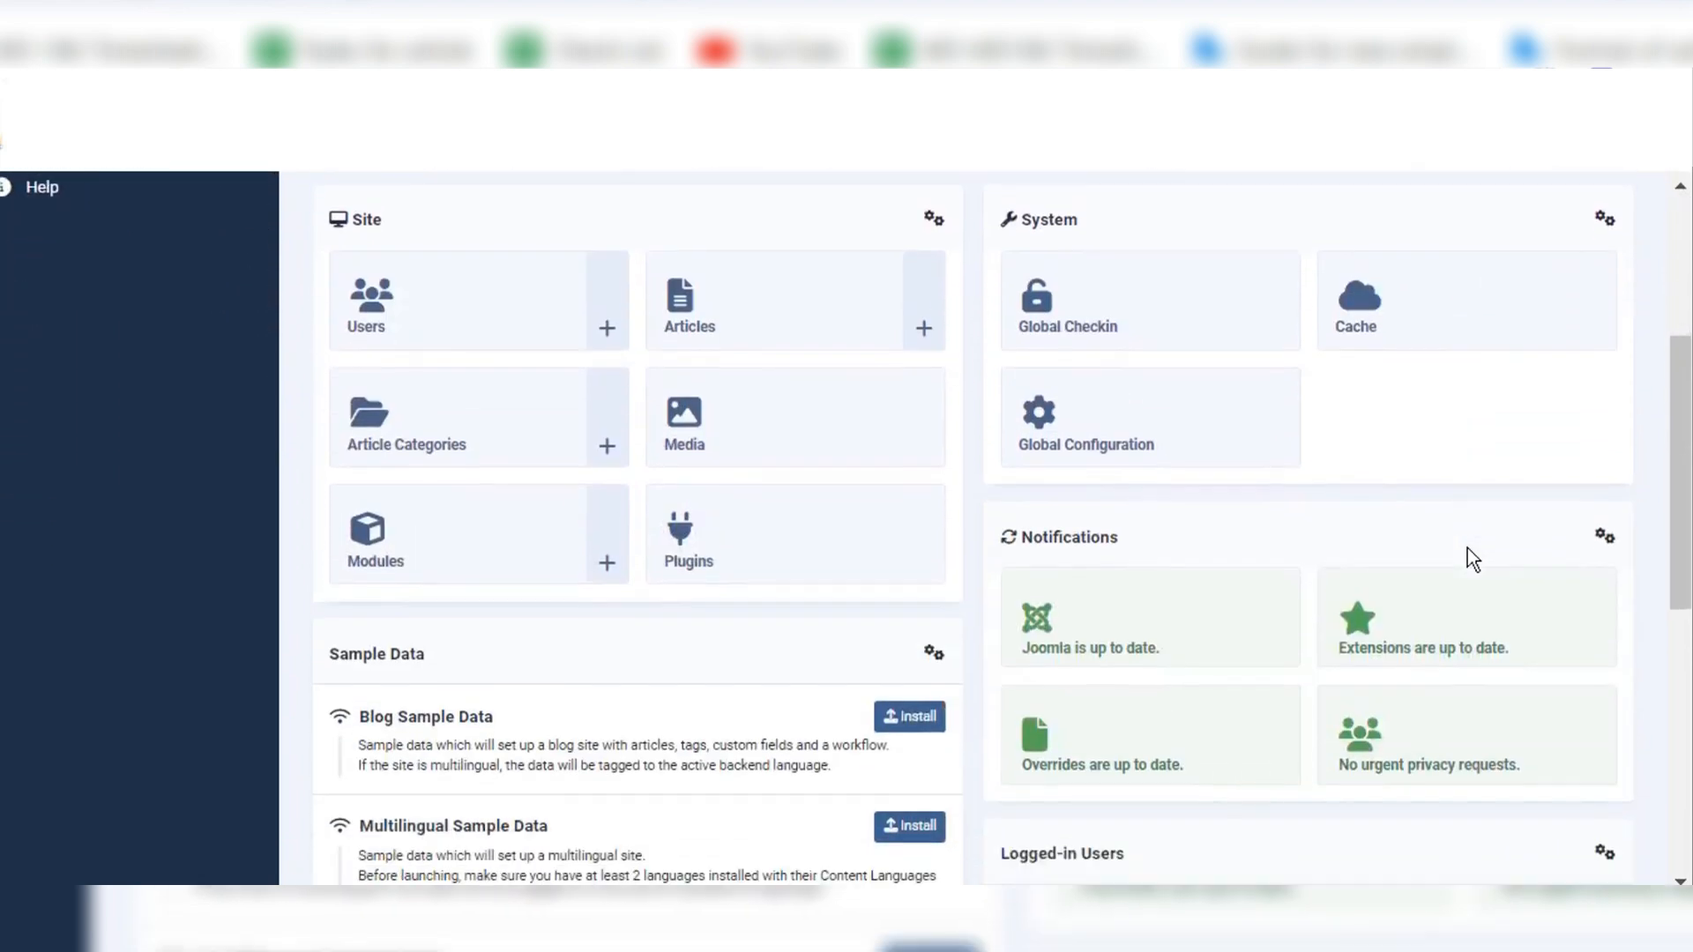
scroll(1467, 548, "up", 5)
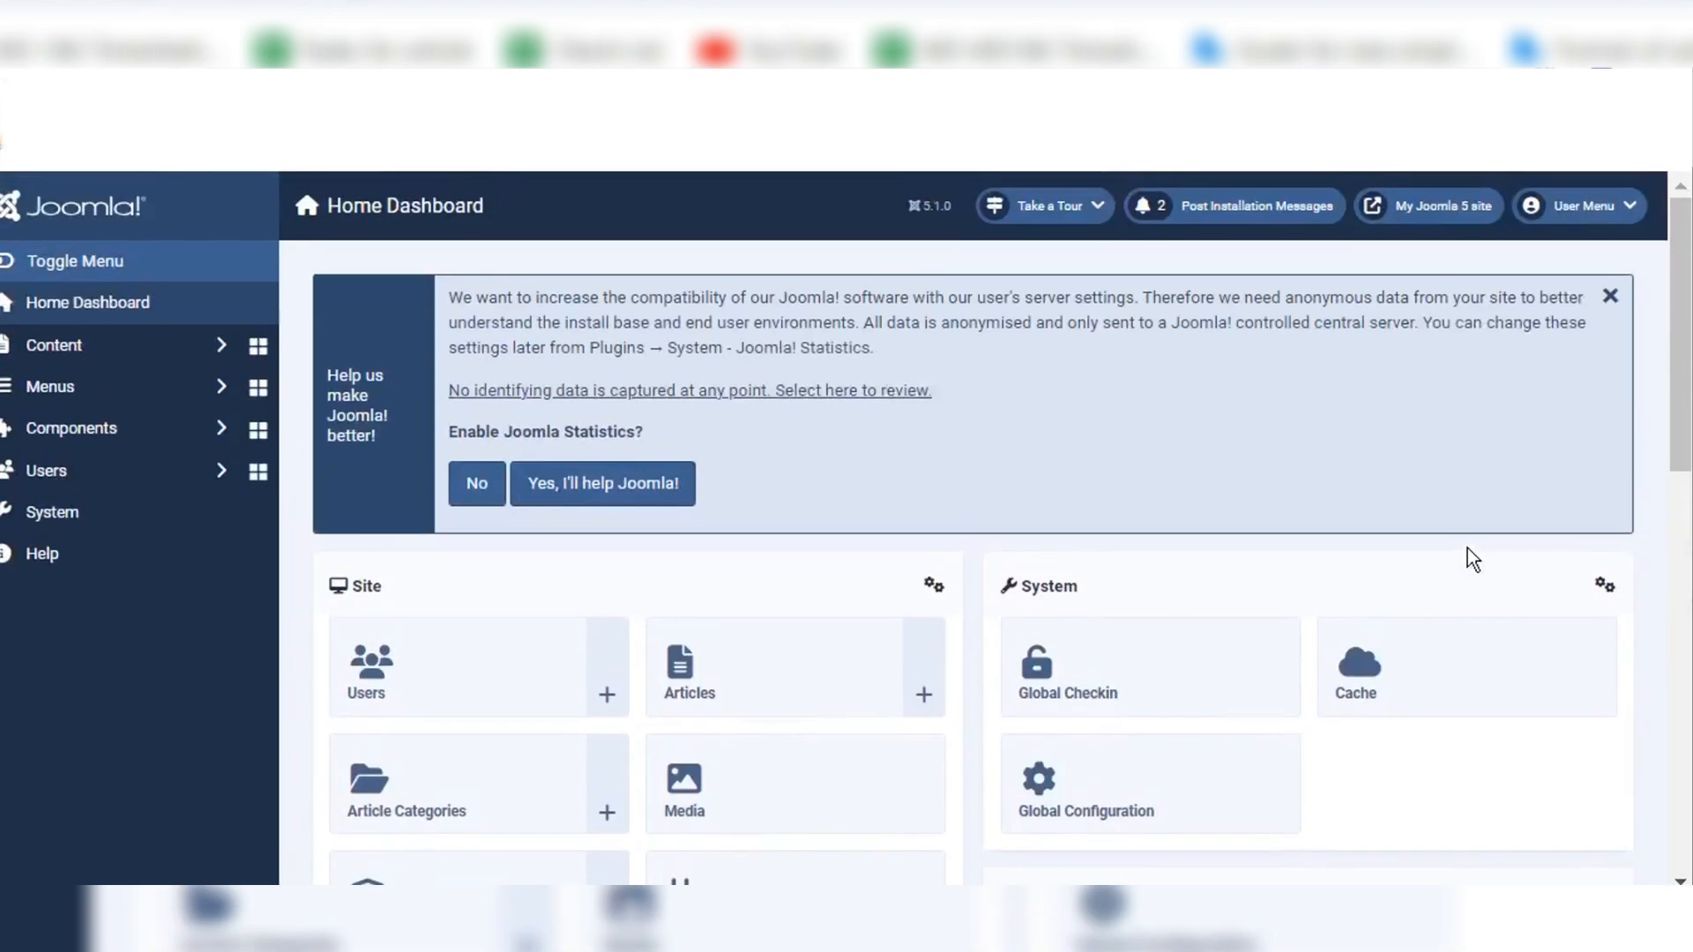